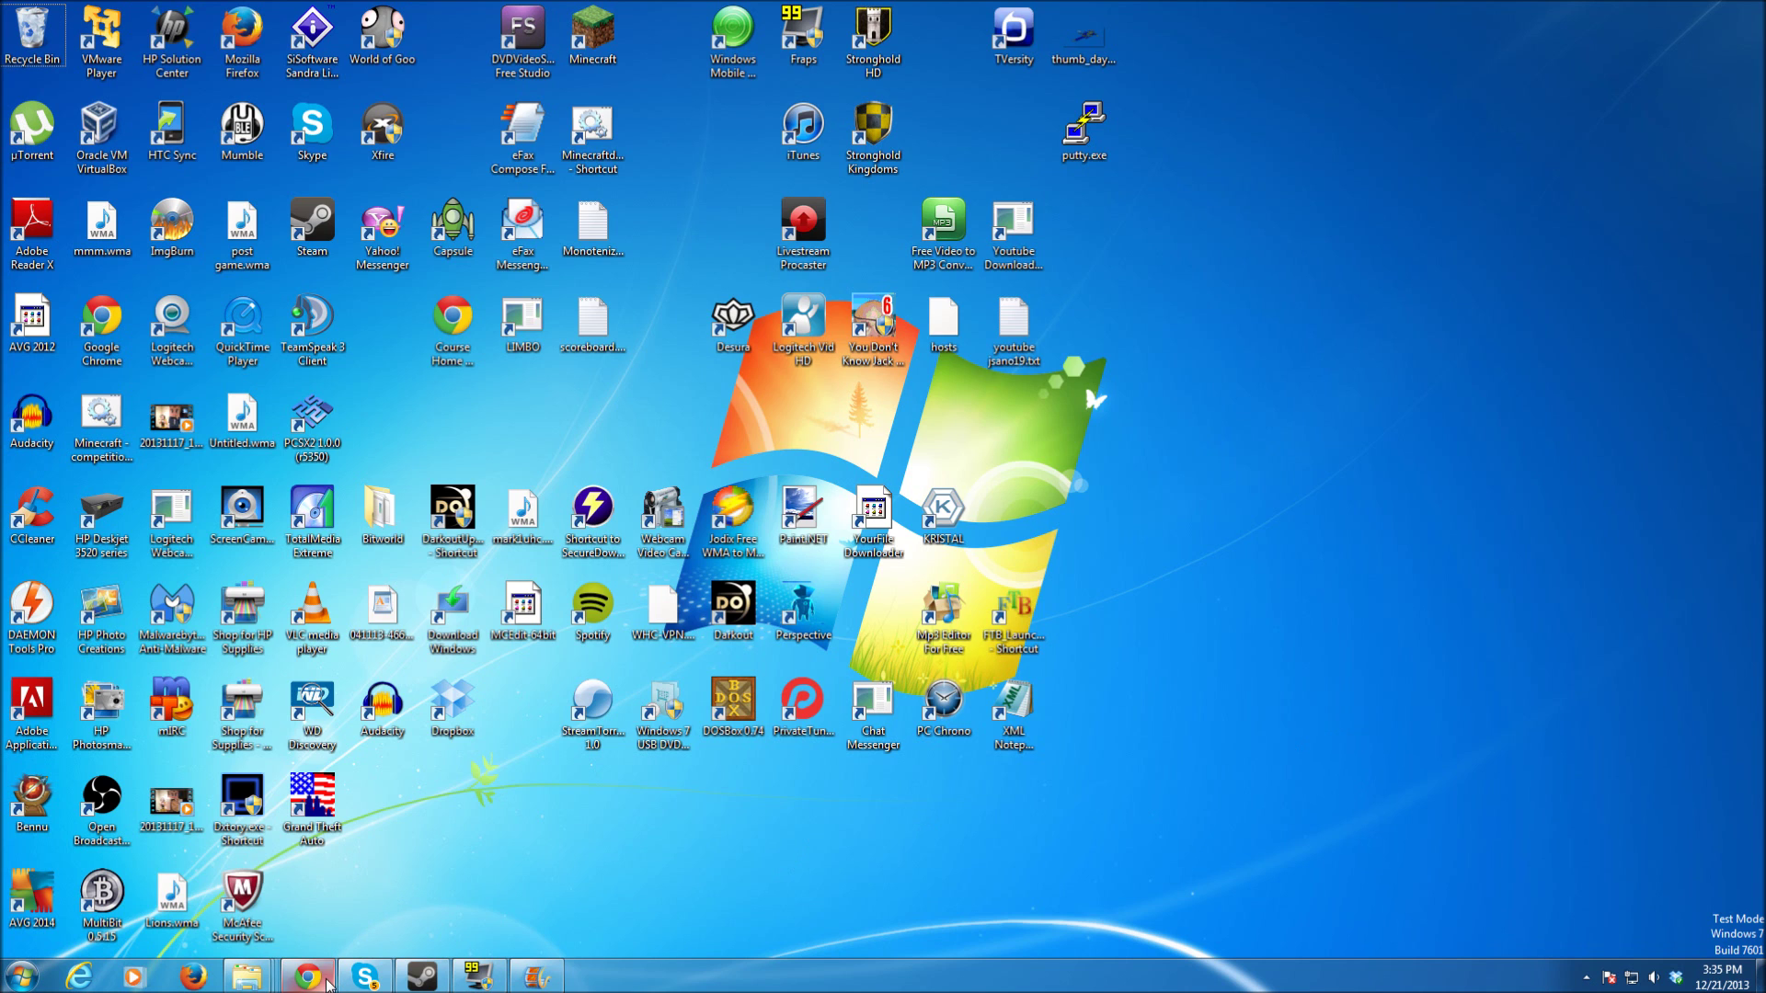
- Review the YouTube uploads in the browser, then narrow and minimize the browser window
{"action": "left_click", "coordinate": [329, 982]}
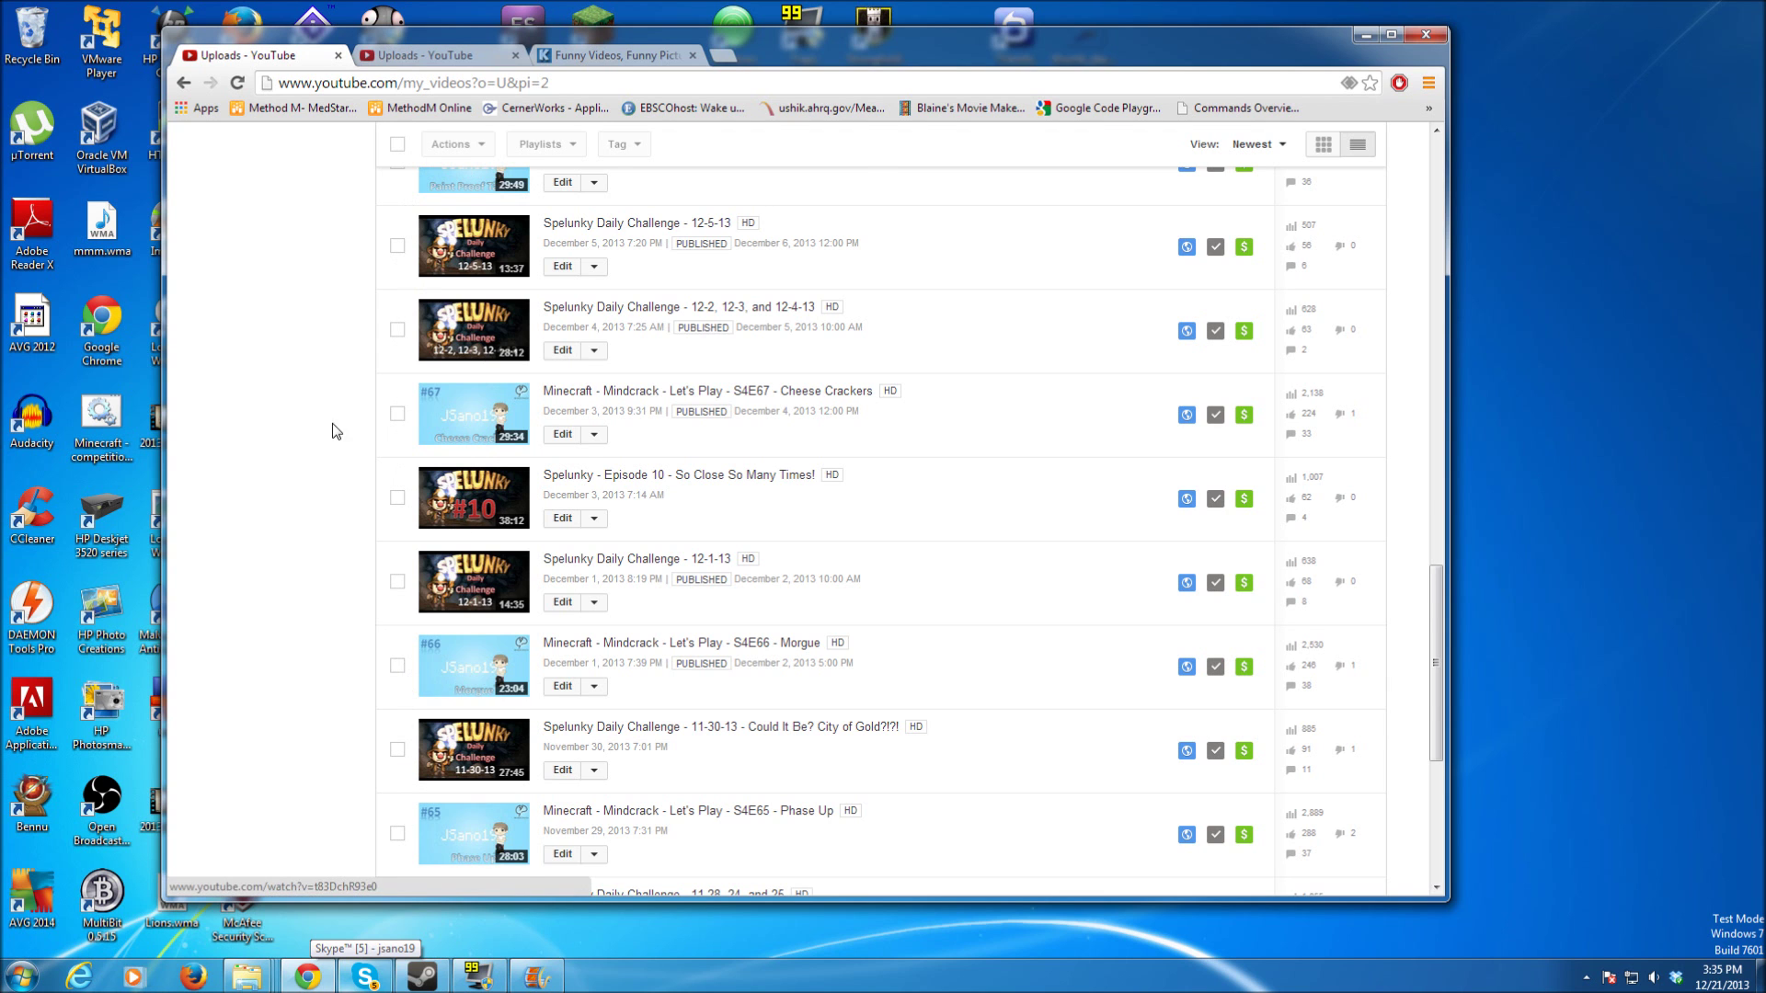
{"action": "scroll", "coordinate": [333, 431], "scroll_direction": "up", "scroll_amount": 3}
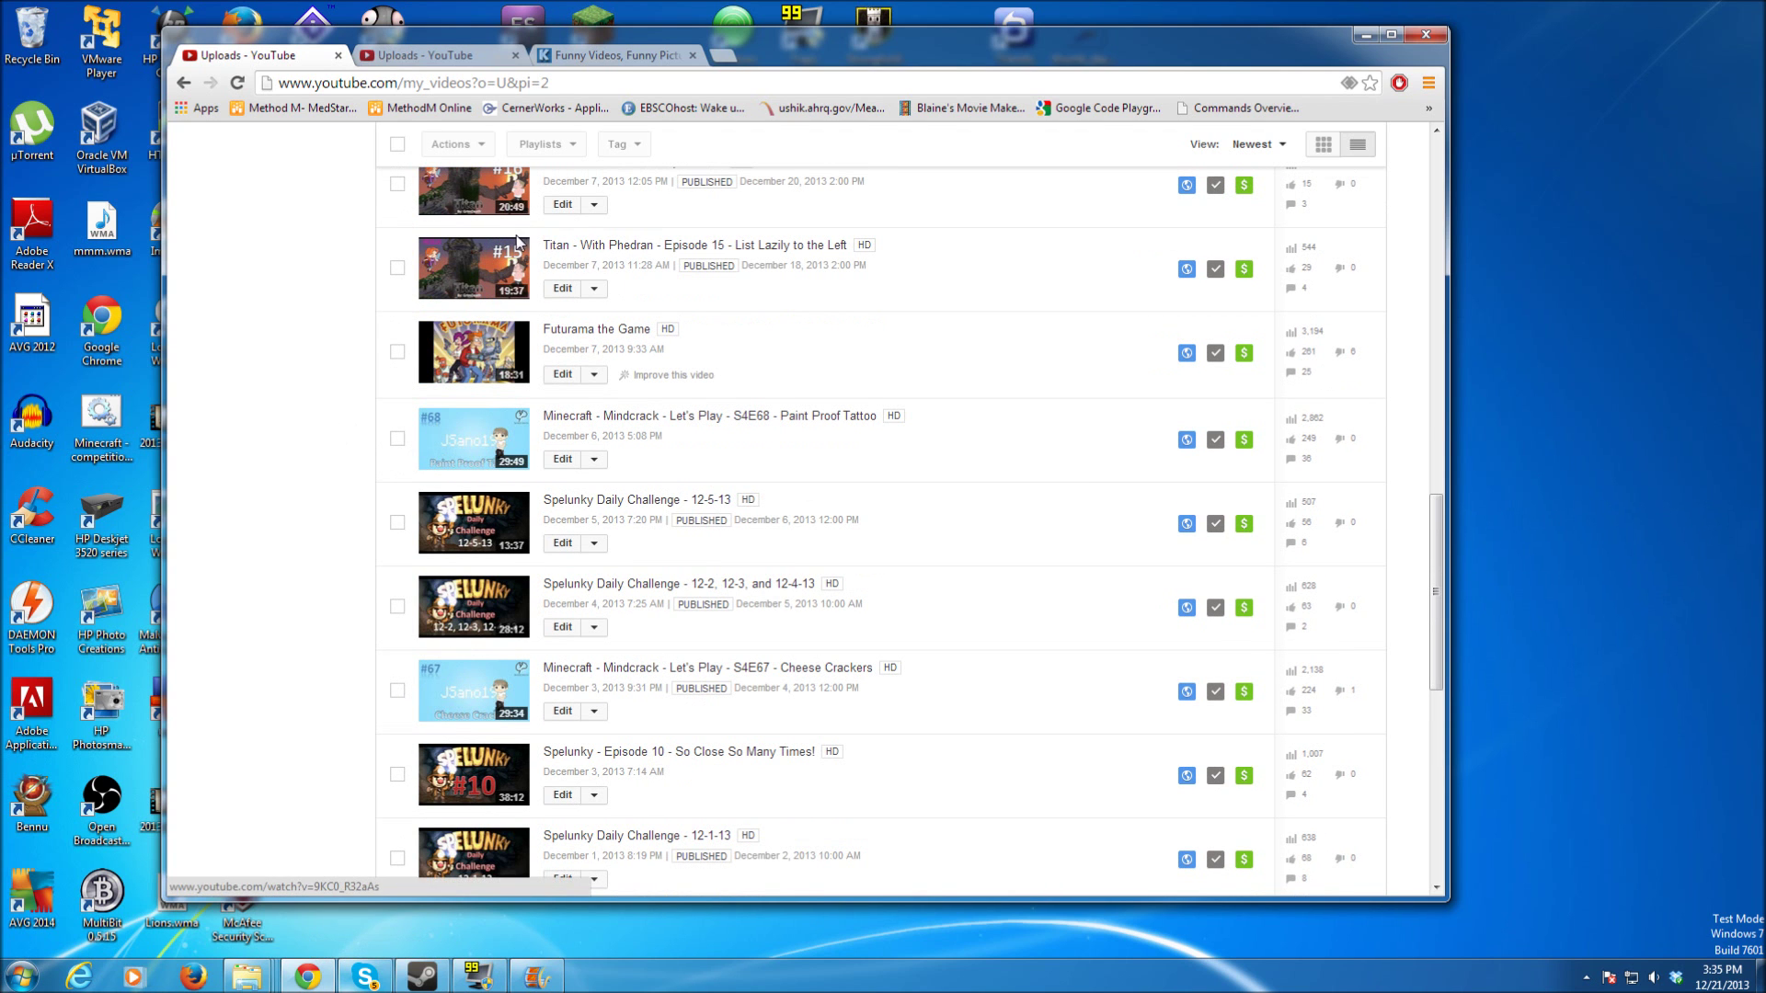
{"action": "scroll", "coordinate": [518, 242], "scroll_direction": "up", "scroll_amount": 3}
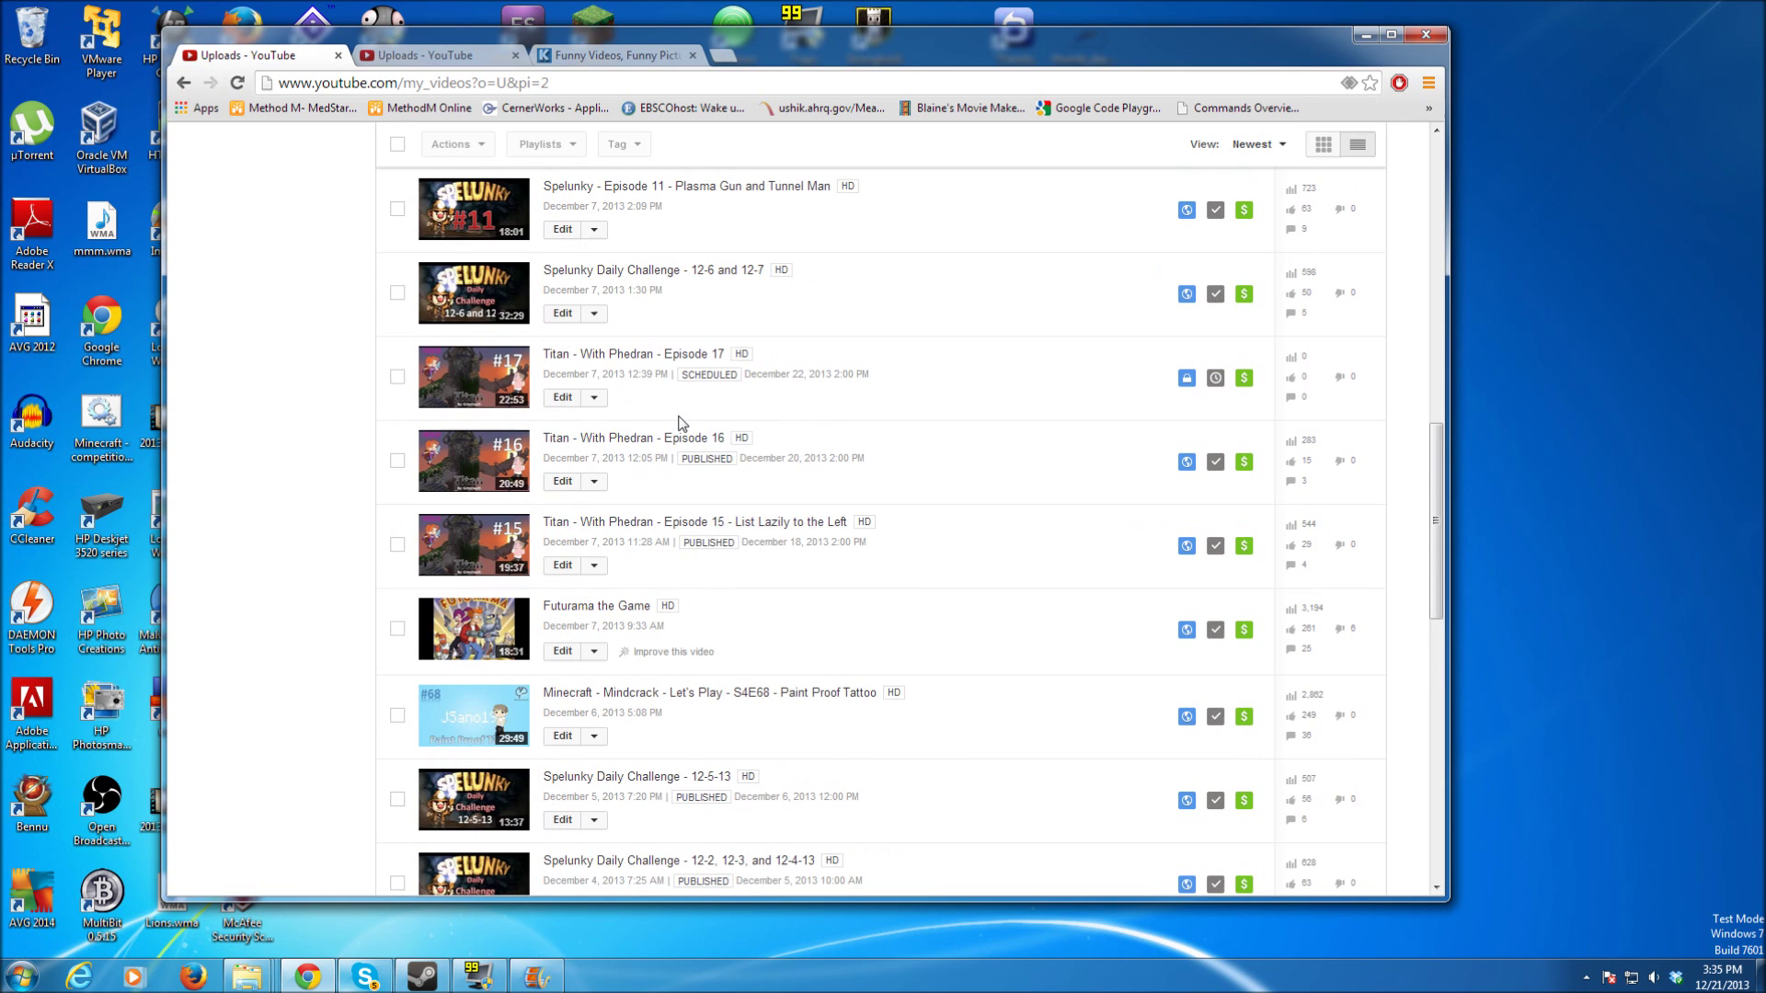
{"action": "scroll", "coordinate": [681, 422], "scroll_direction": "down", "scroll_amount": 3}
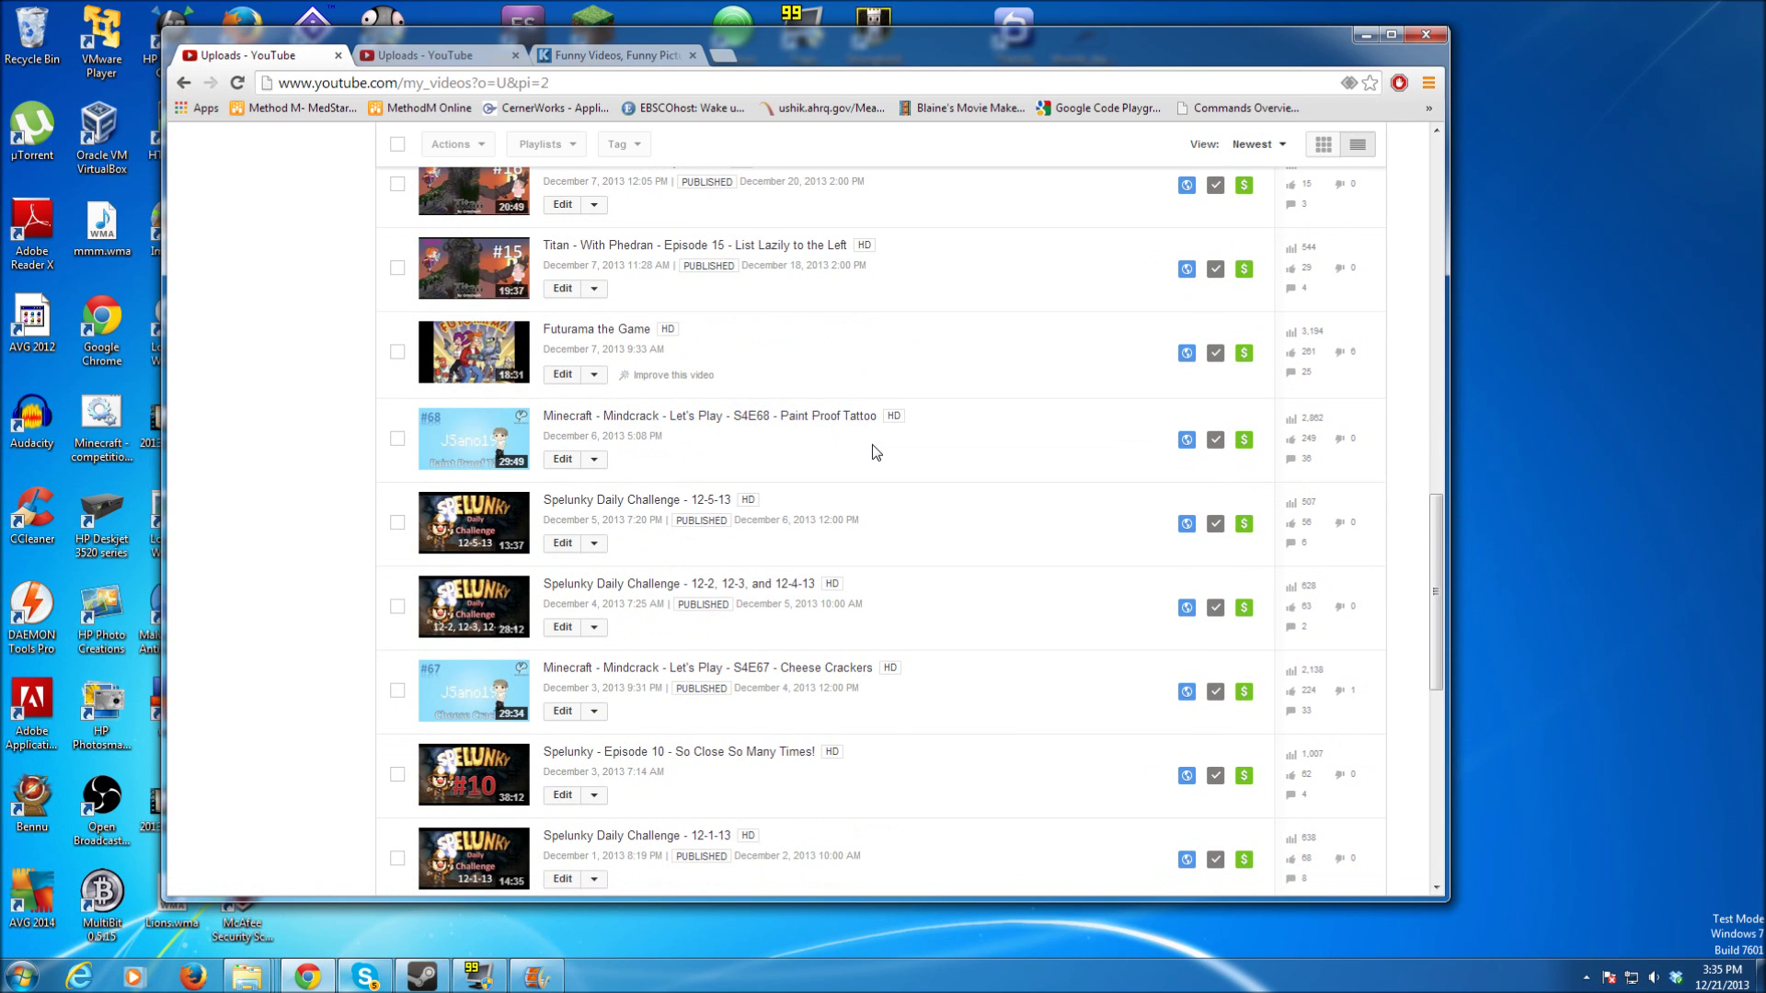
{"action": "scroll", "coordinate": [876, 451], "scroll_direction": "up", "scroll_amount": 4}
{"action": "scroll", "coordinate": [876, 452], "scroll_direction": "down", "scroll_amount": 2}
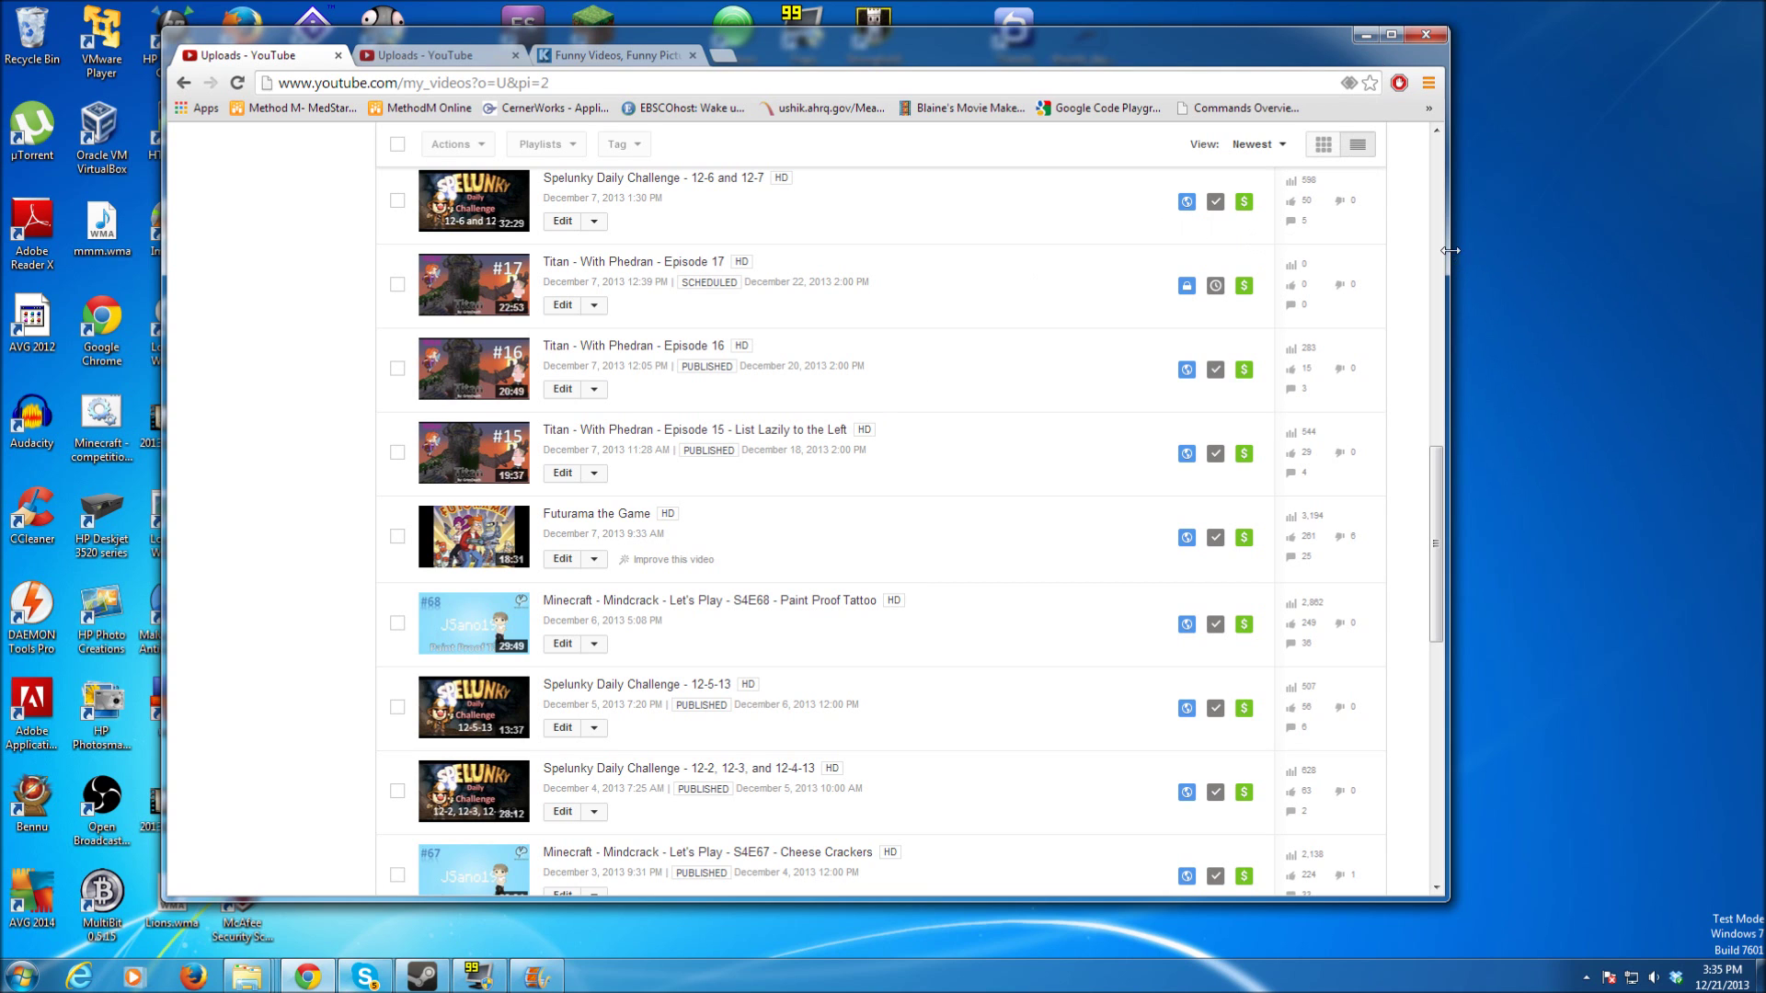
{"action": "left_click_drag", "start_coordinate": [1450, 250], "coordinate": [1261, 252]}
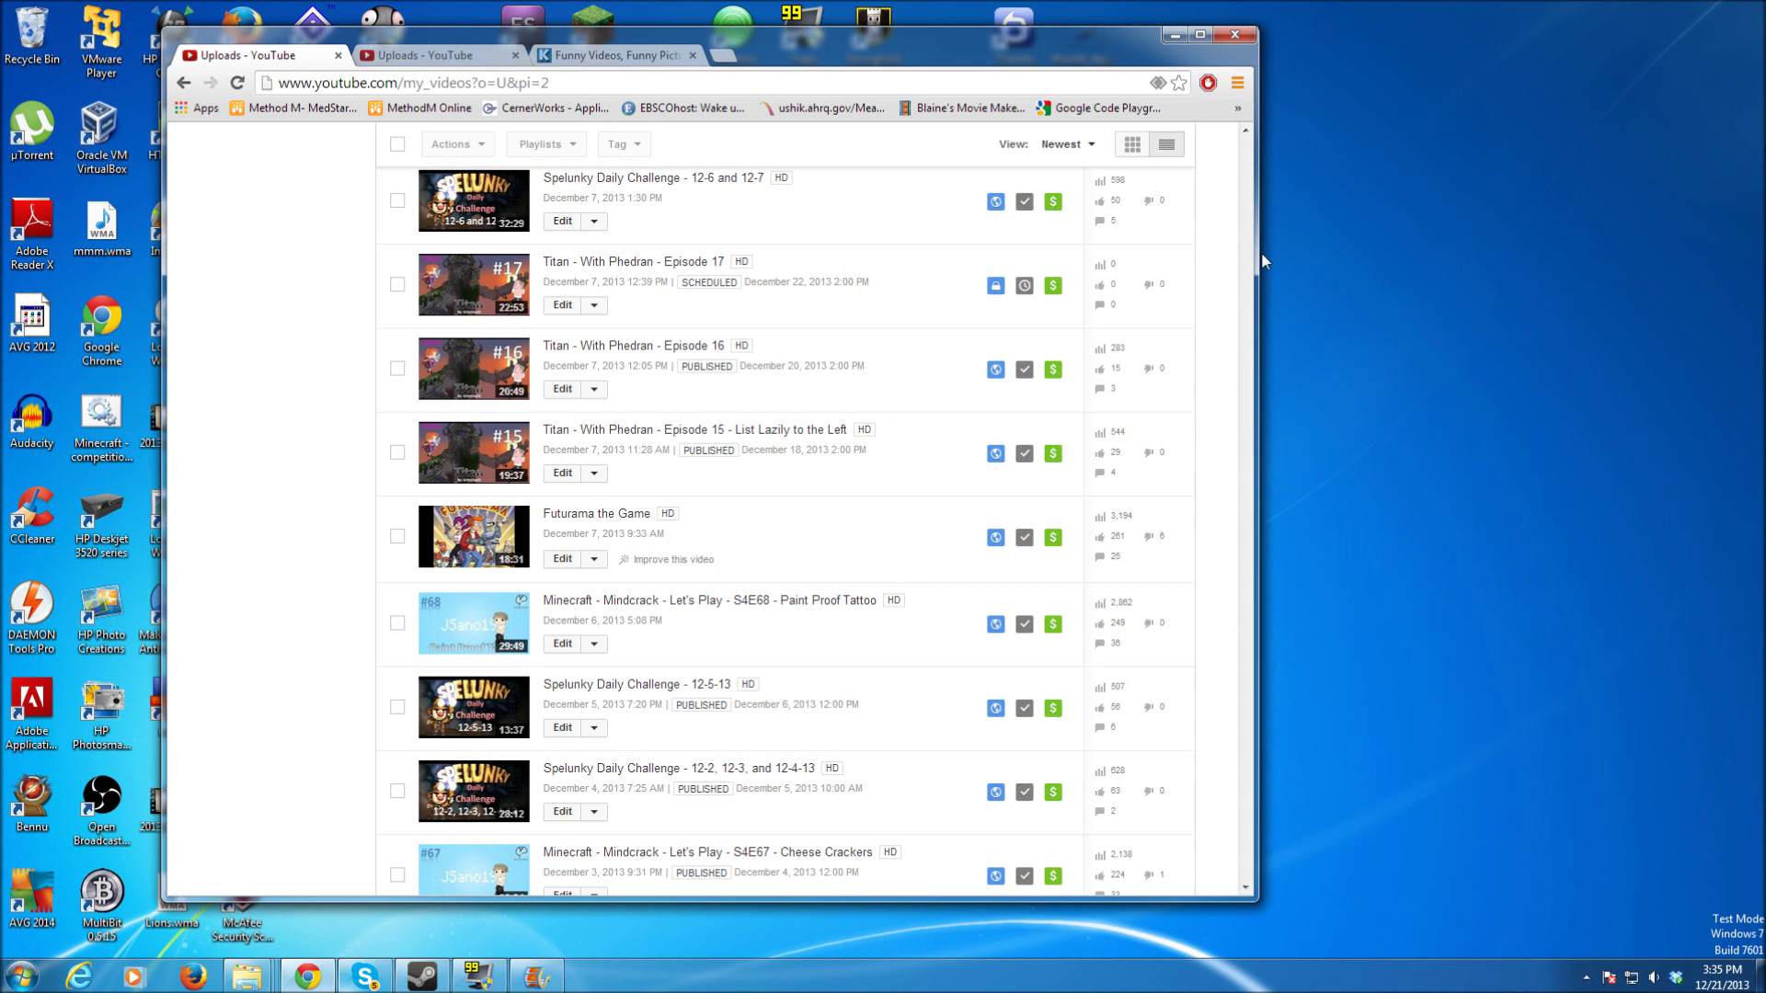
{"action": "left_click", "coordinate": [1170, 35]}
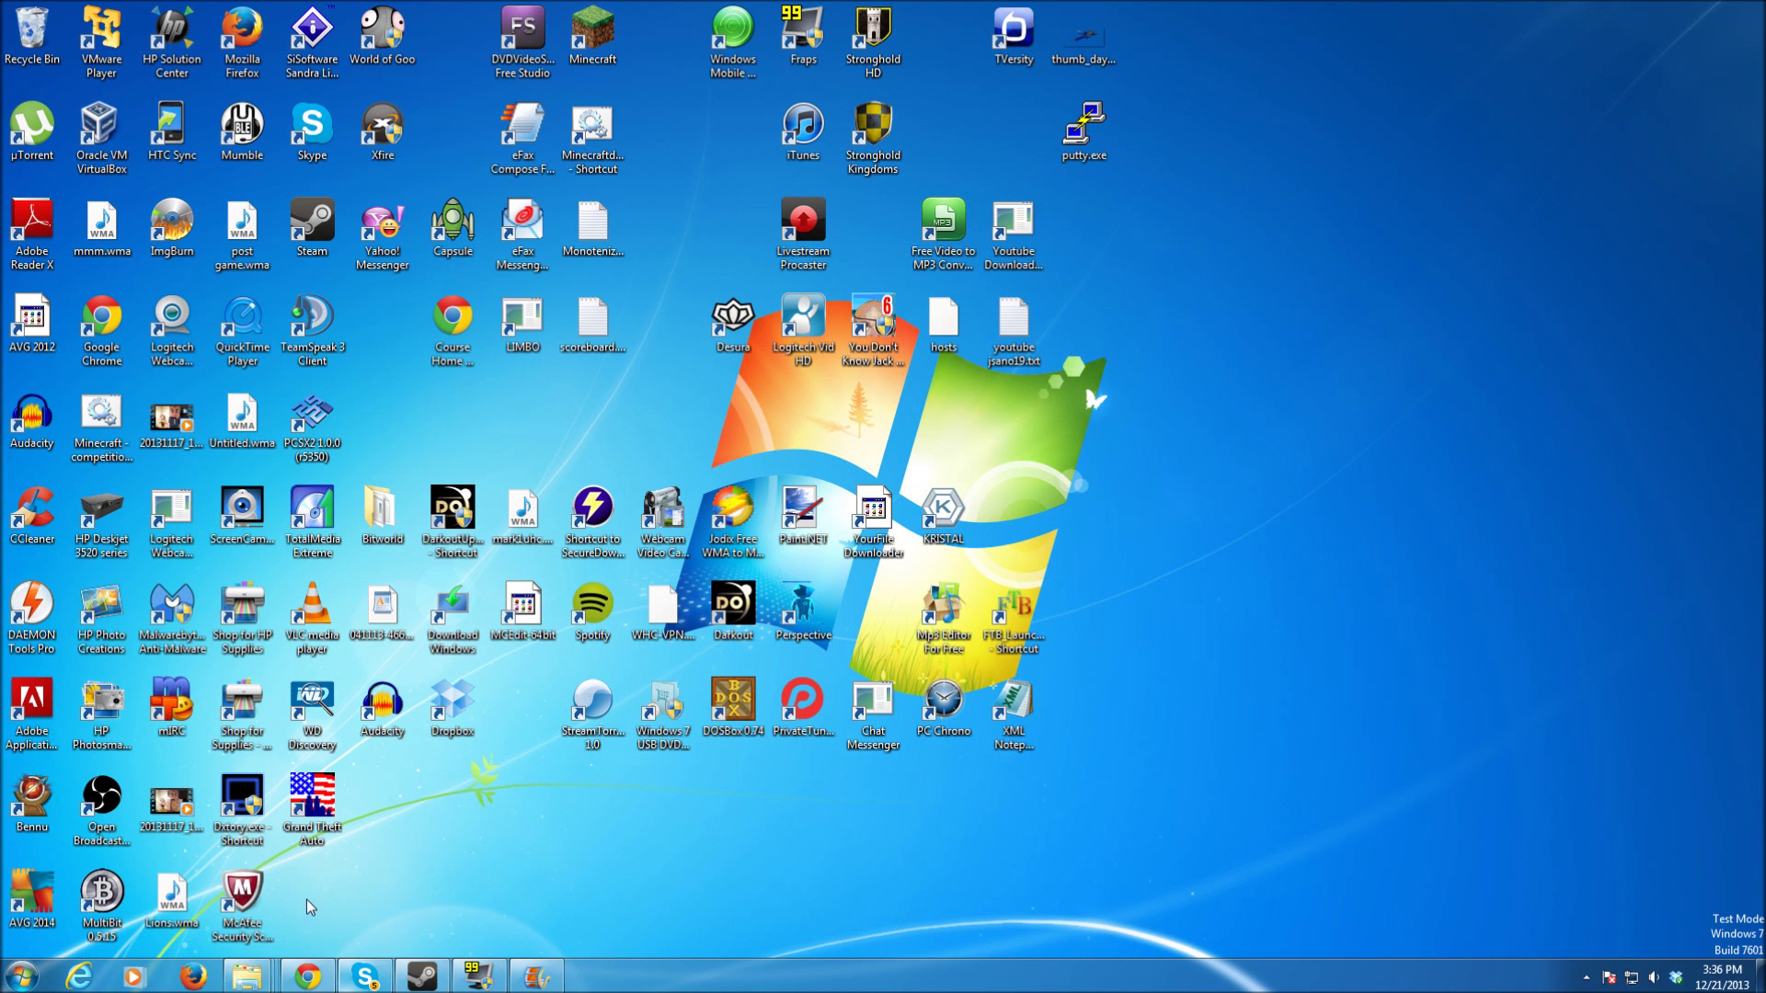
- Launch PowerPoint 2010 and delete both the title and subtitle placeholders from the first slide
{"action": "left_click", "coordinate": [20, 975]}
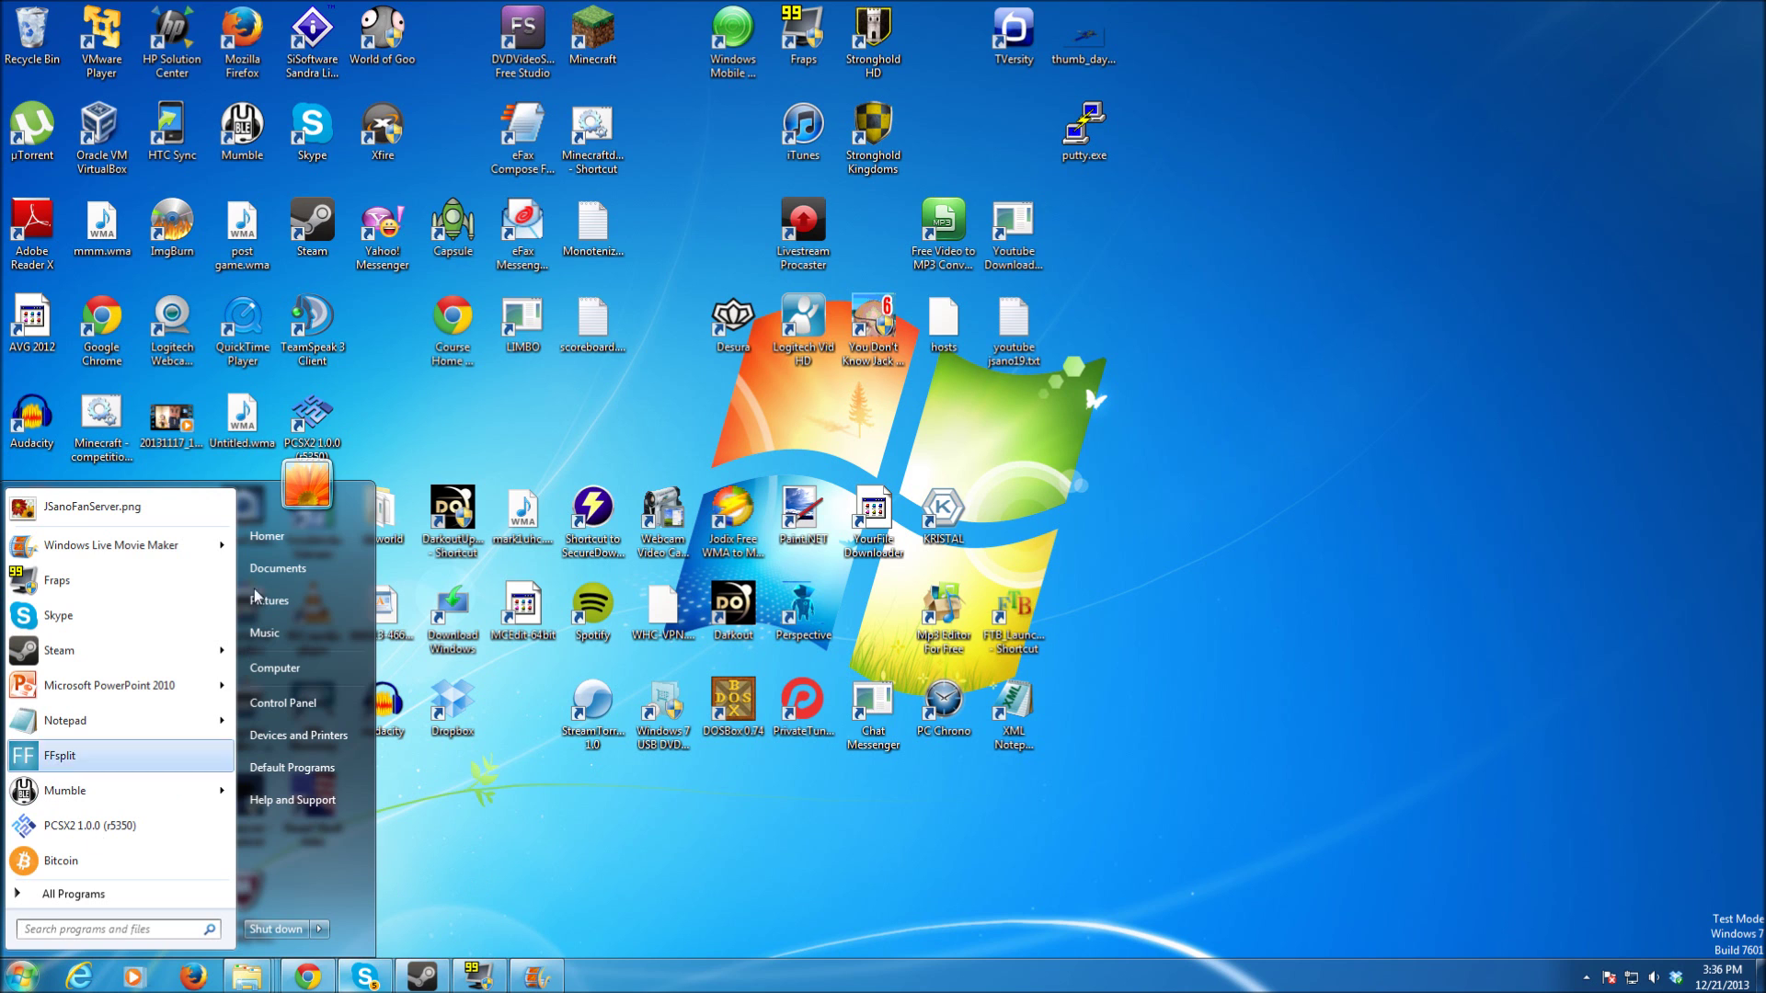
{"action": "left_click", "coordinate": [138, 688]}
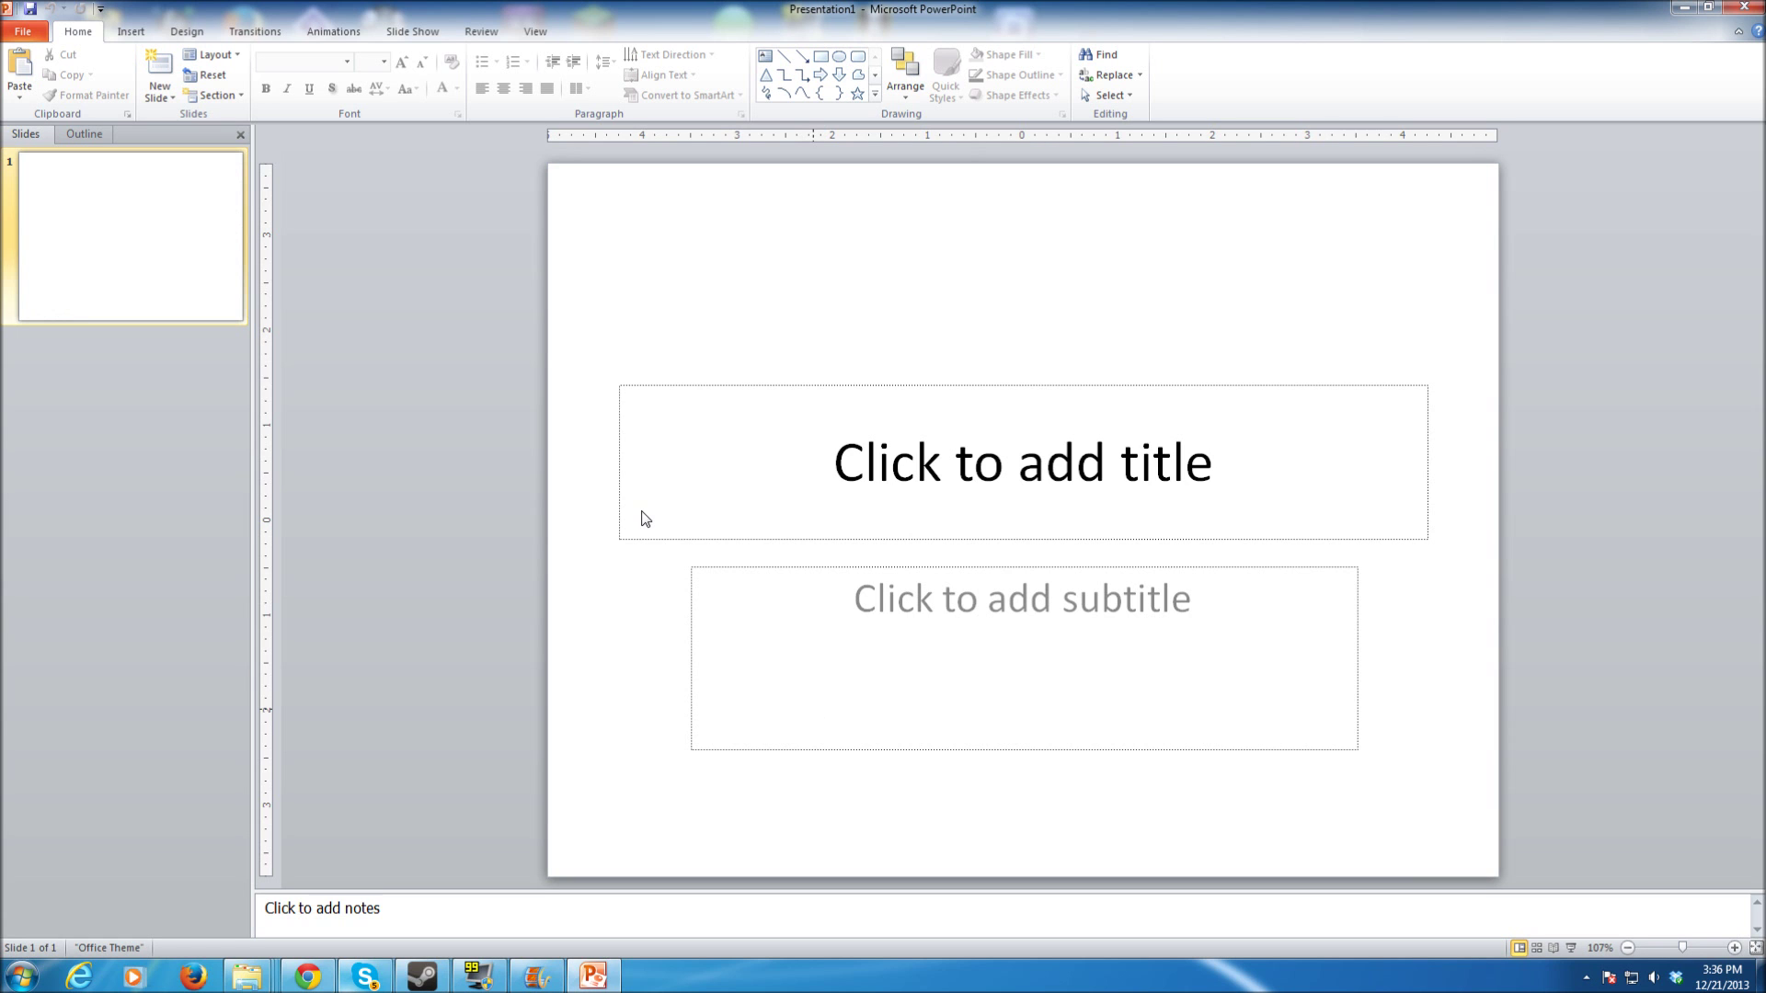
{"action": "left_click_drag", "start_coordinate": [454, 248], "coordinate": [1394, 753]}
{"action": "left_click_drag", "start_coordinate": [1567, 836], "coordinate": [492, 313]}
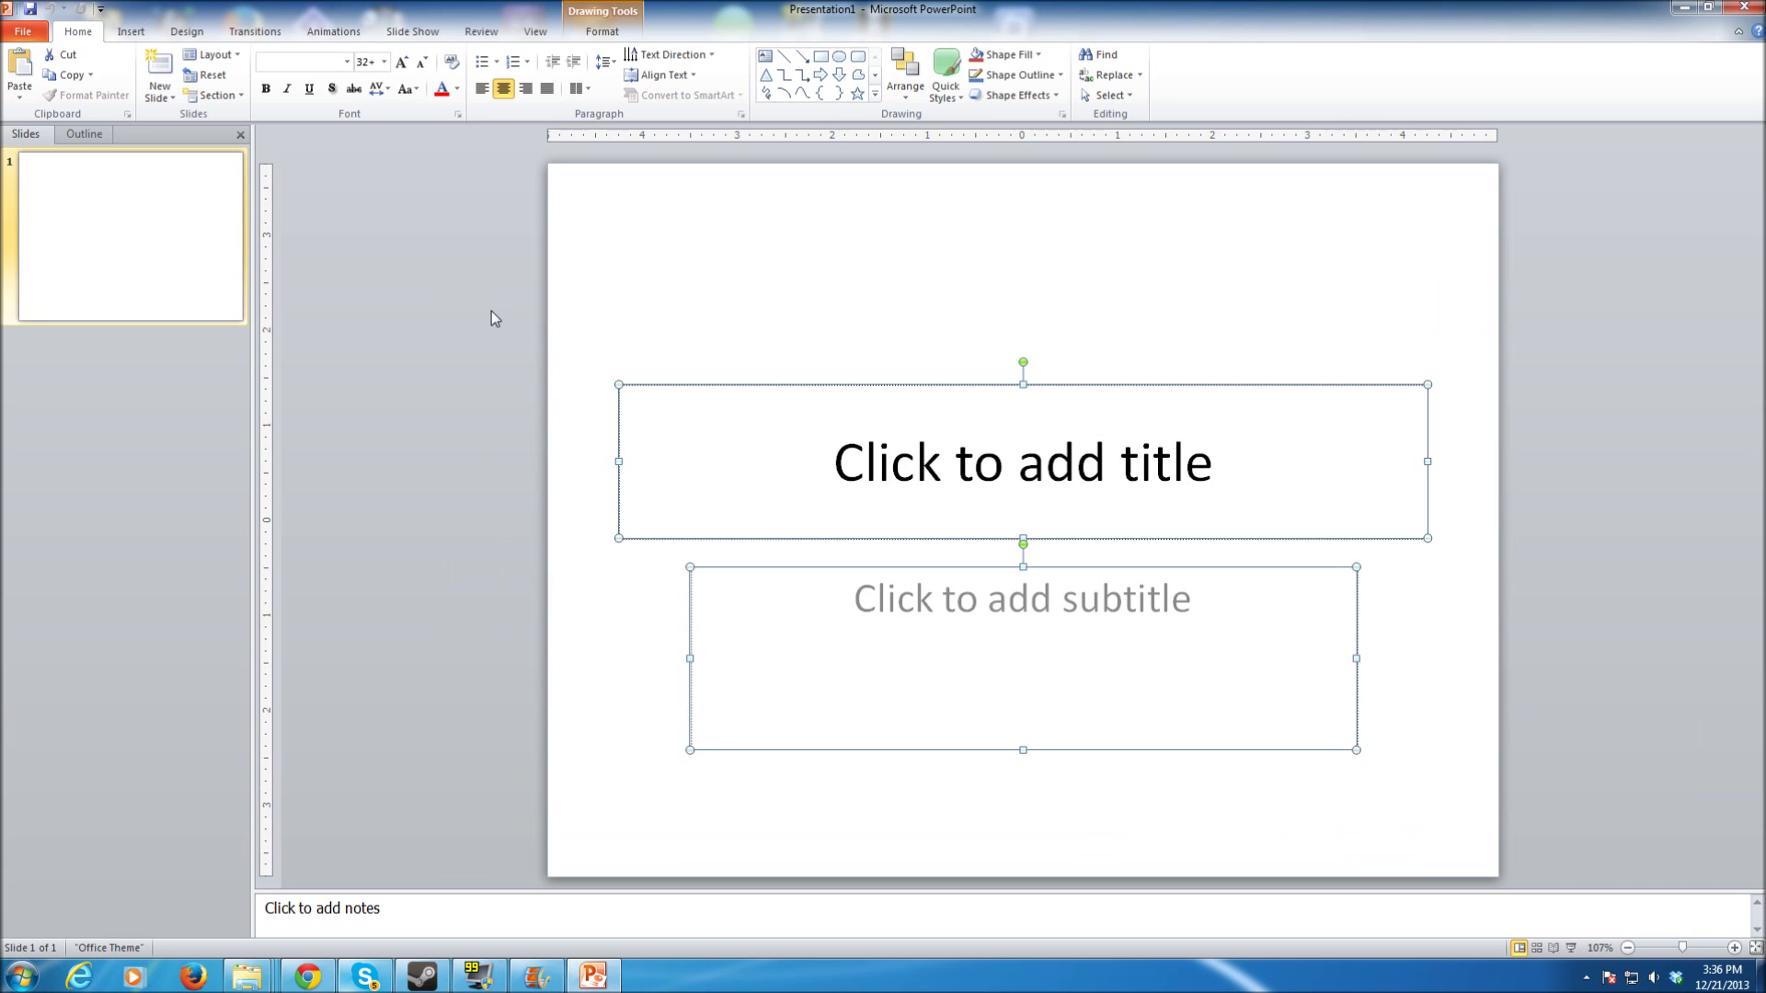
{"action": "key", "text": "Delete"}
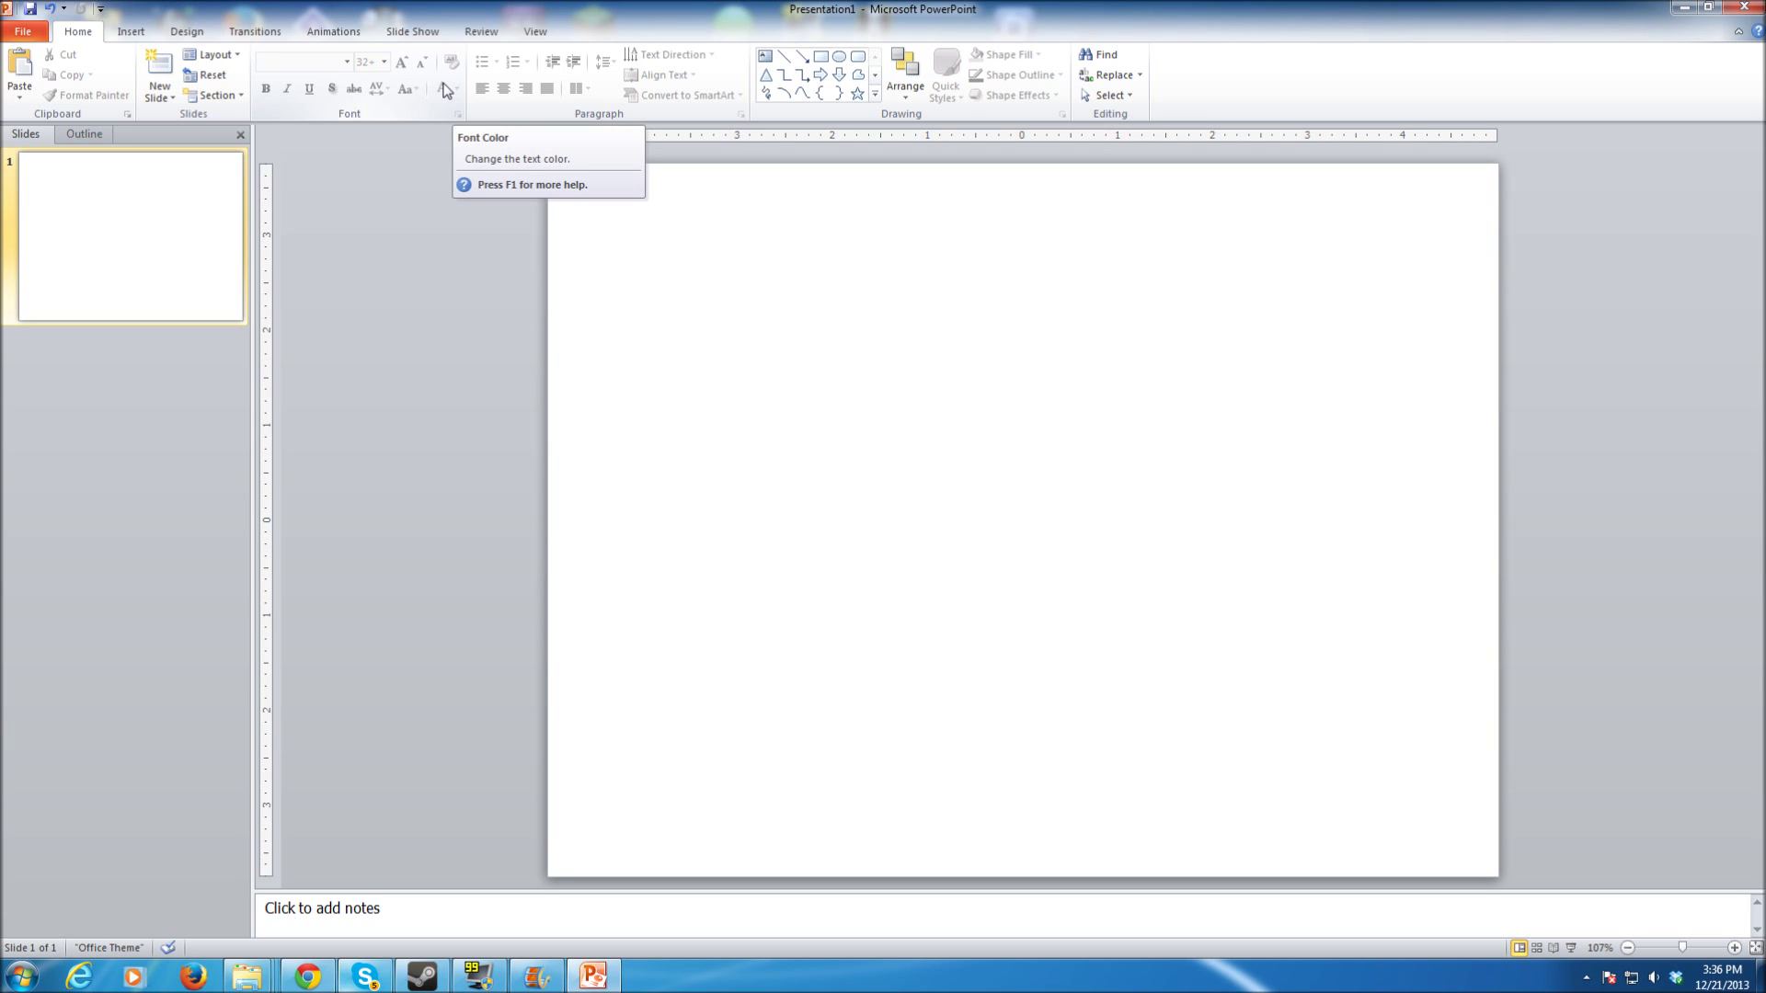
- Insert Spelunky.png from Dropbox > Thumbnails as a 3.13" by 6.25" picture on the slide
{"action": "left_click", "coordinate": [131, 31]}
{"action": "left_click", "coordinate": [65, 78]}
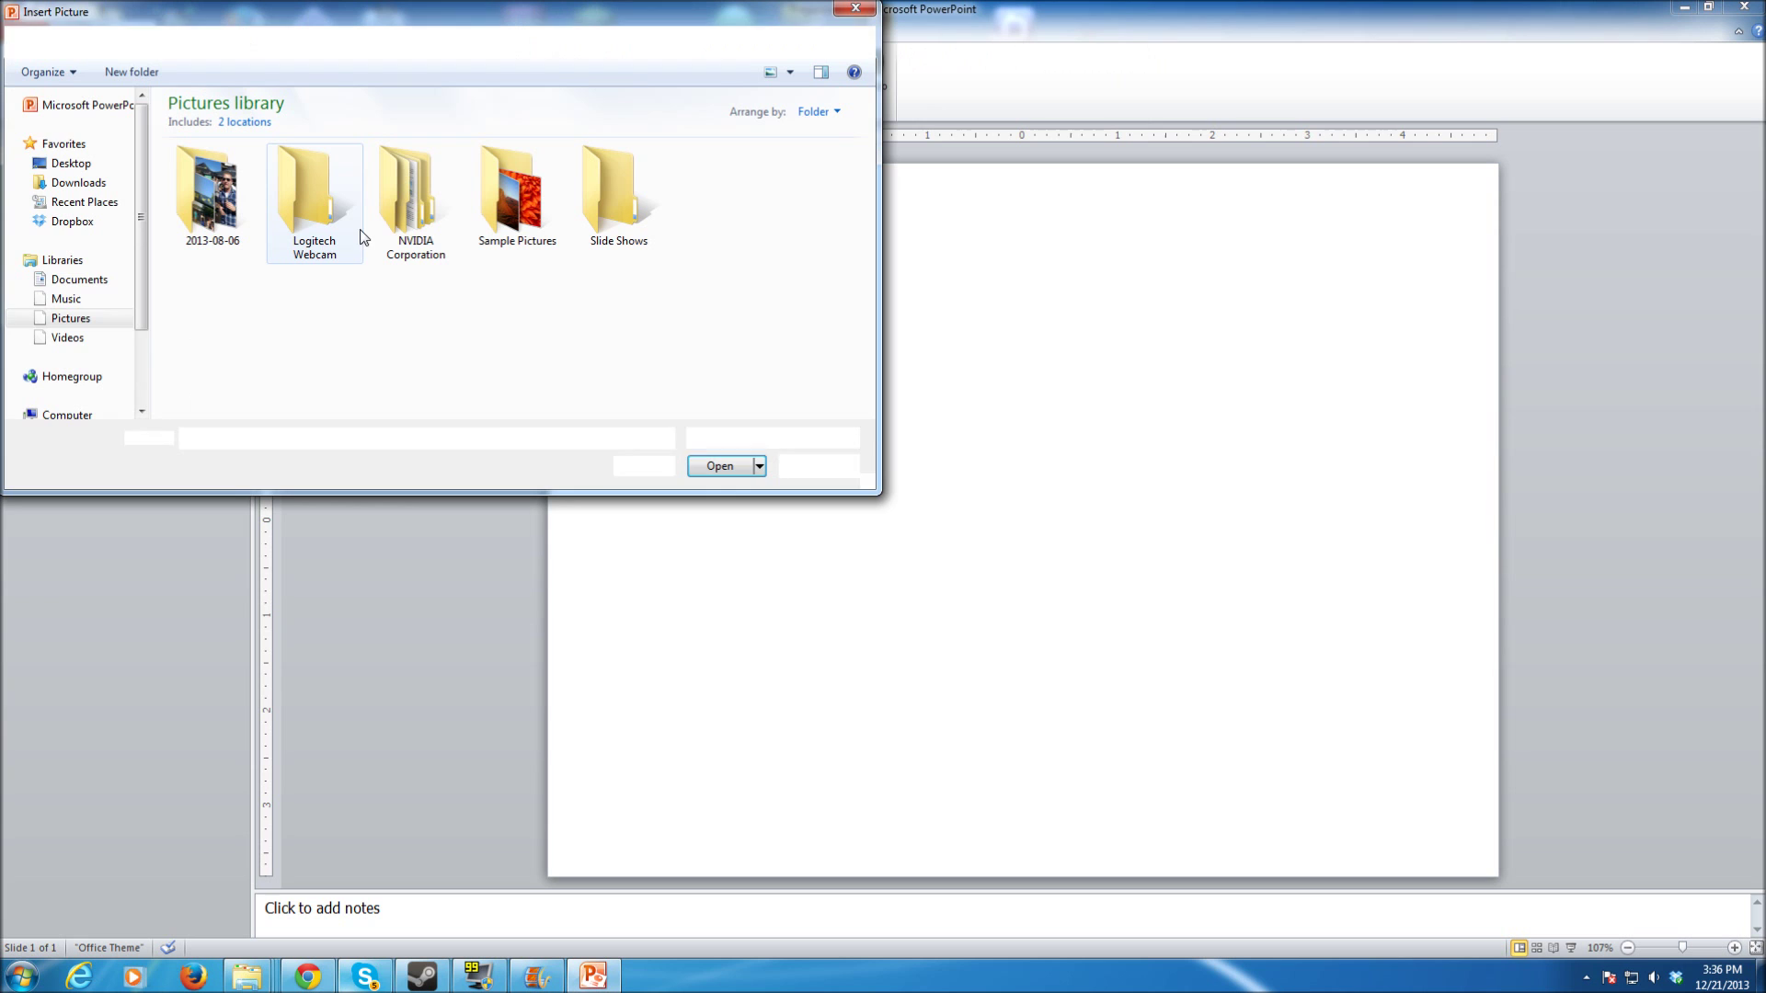
{"action": "scroll", "coordinate": [73, 239], "scroll_direction": "down", "scroll_amount": 2}
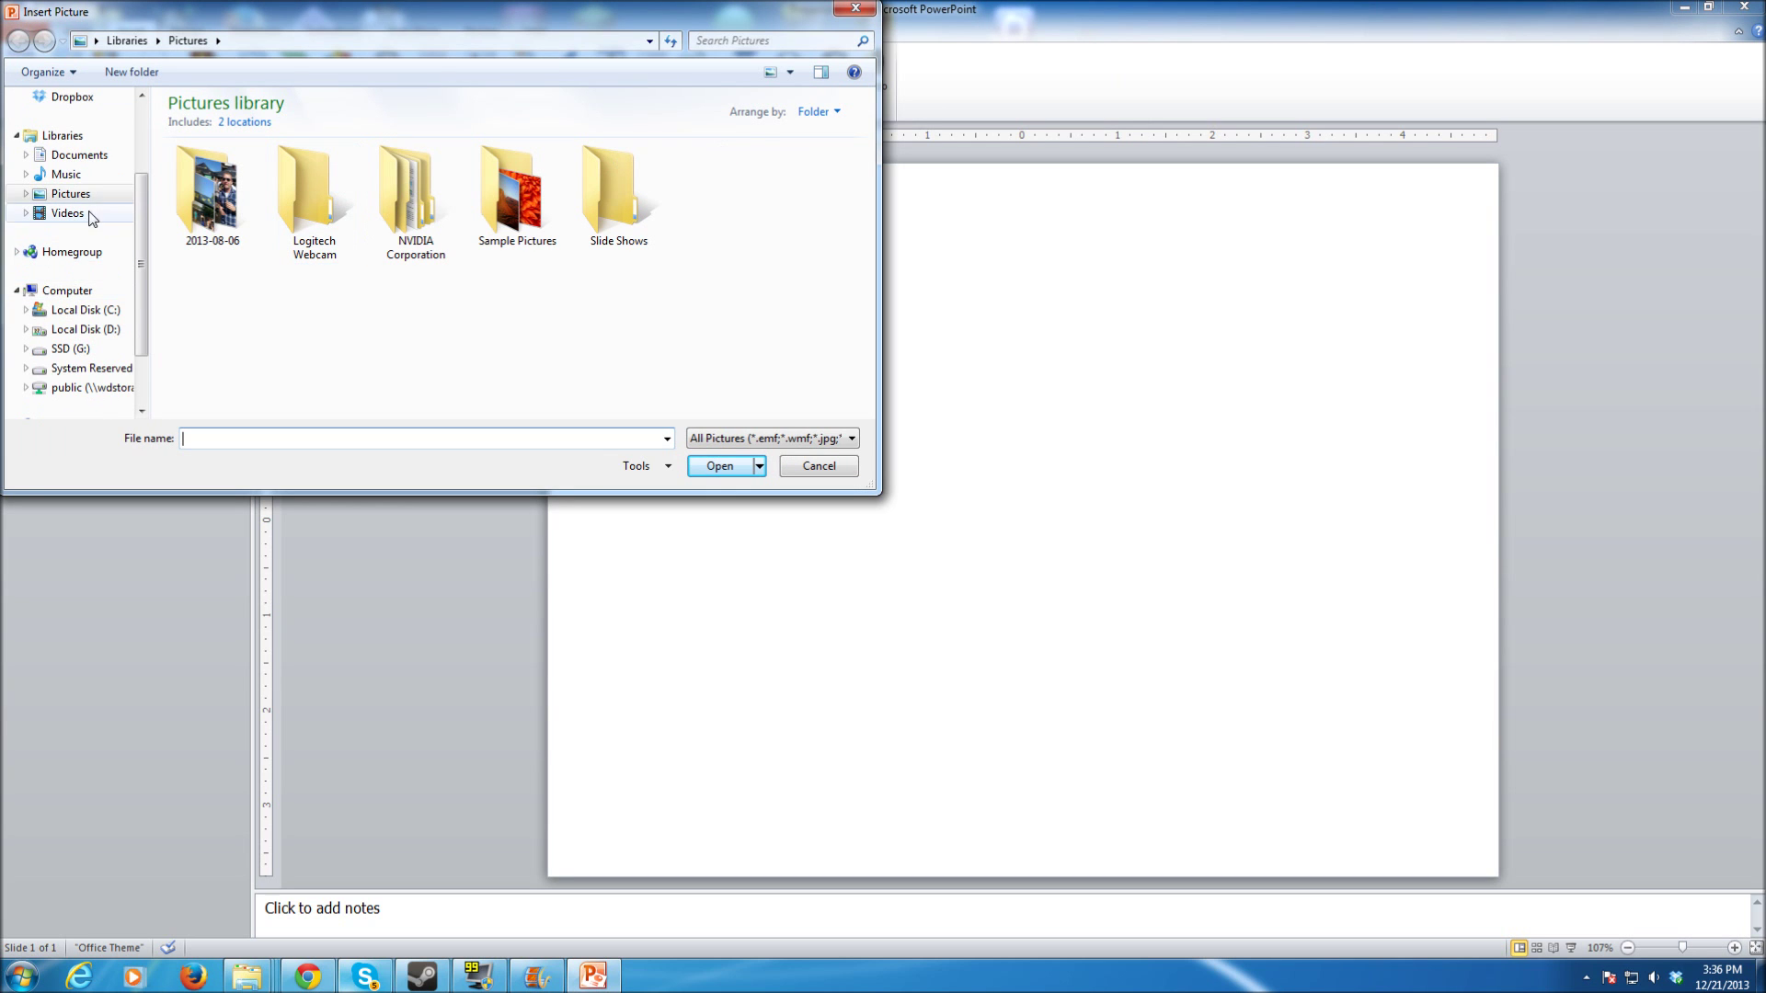
{"action": "left_click", "coordinate": [84, 101]}
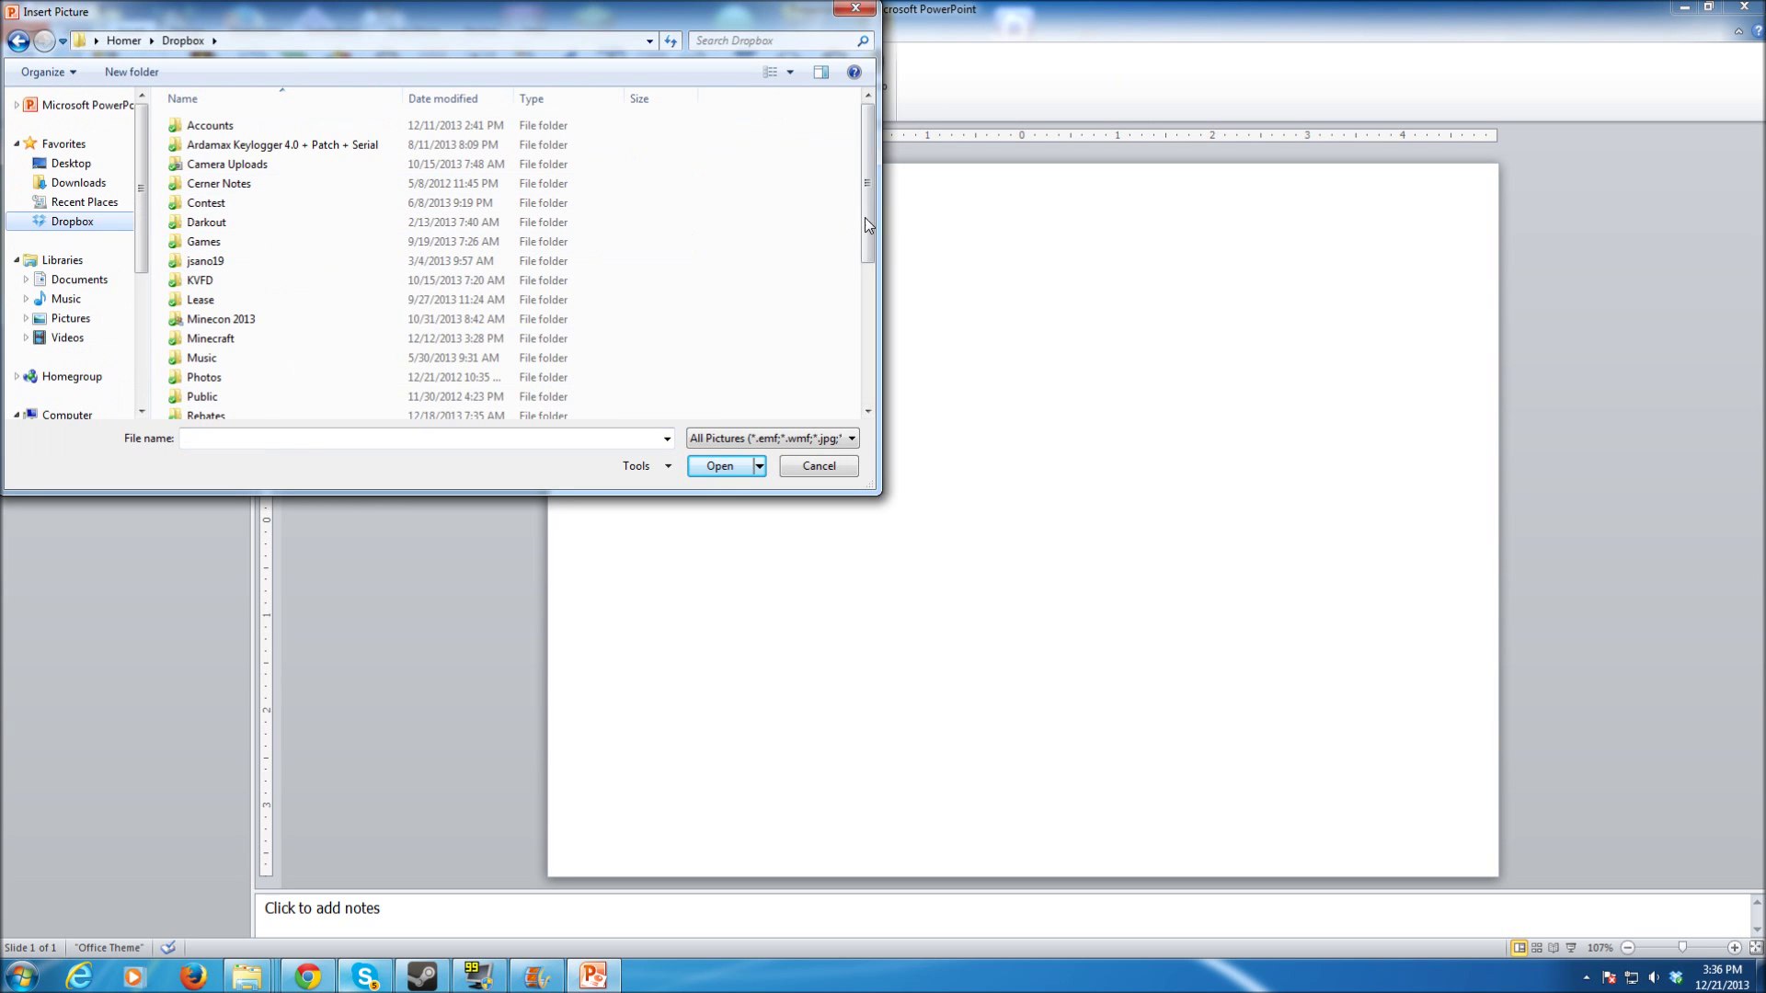
{"action": "scroll", "coordinate": [866, 234], "scroll_direction": "down", "scroll_amount": 5}
{"action": "double_click", "coordinate": [312, 294]}
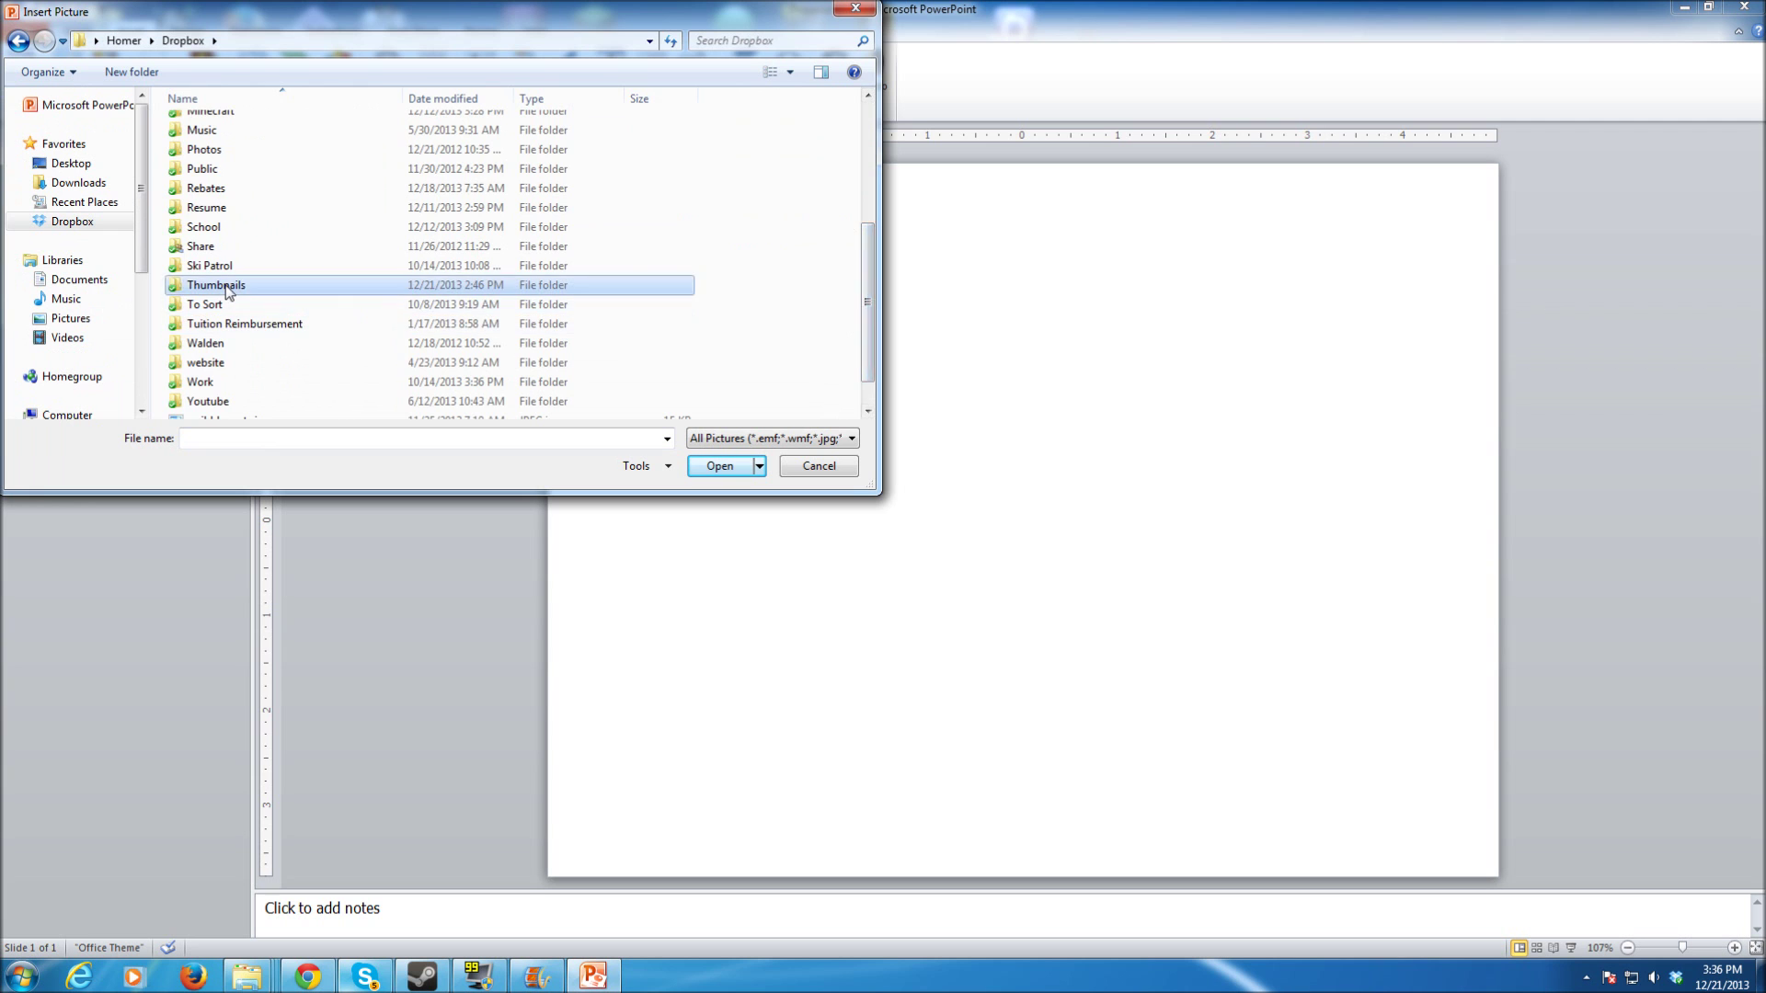
{"action": "left_click_drag", "start_coordinate": [868, 111], "coordinate": [905, 260]}
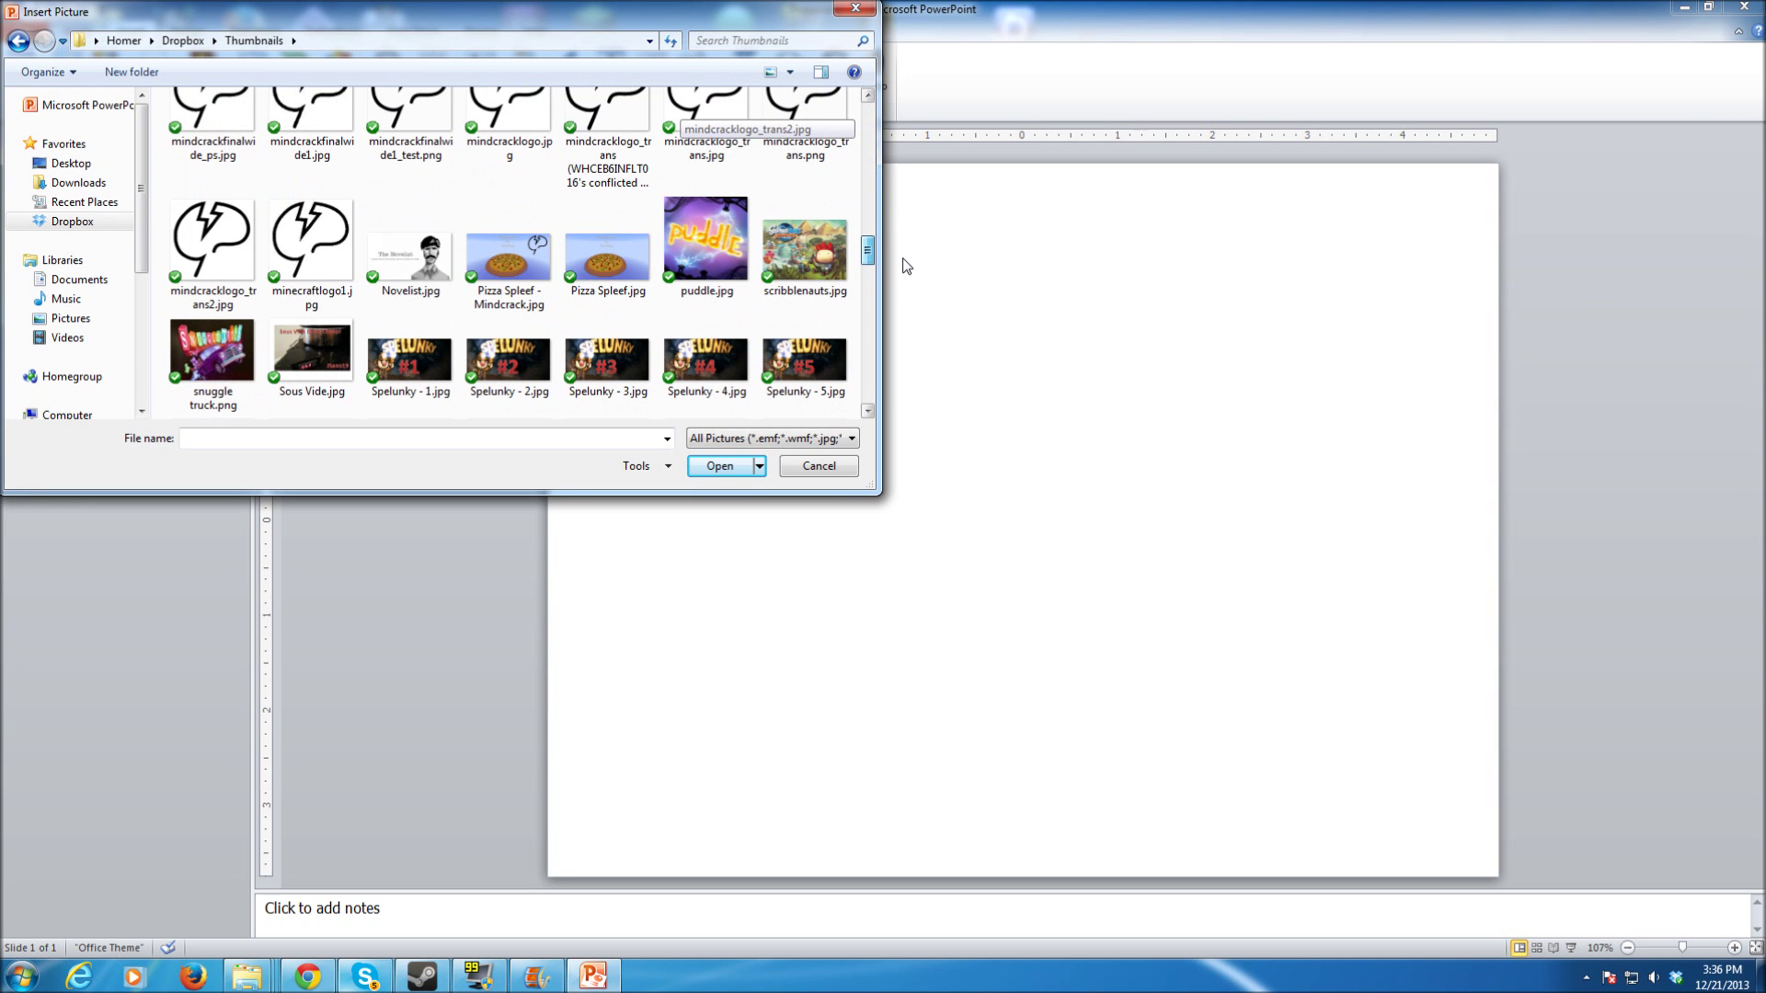
{"action": "scroll", "coordinate": [905, 266], "scroll_direction": "down", "scroll_amount": 1}
{"action": "left_click_drag", "start_coordinate": [906, 266], "coordinate": [904, 323]}
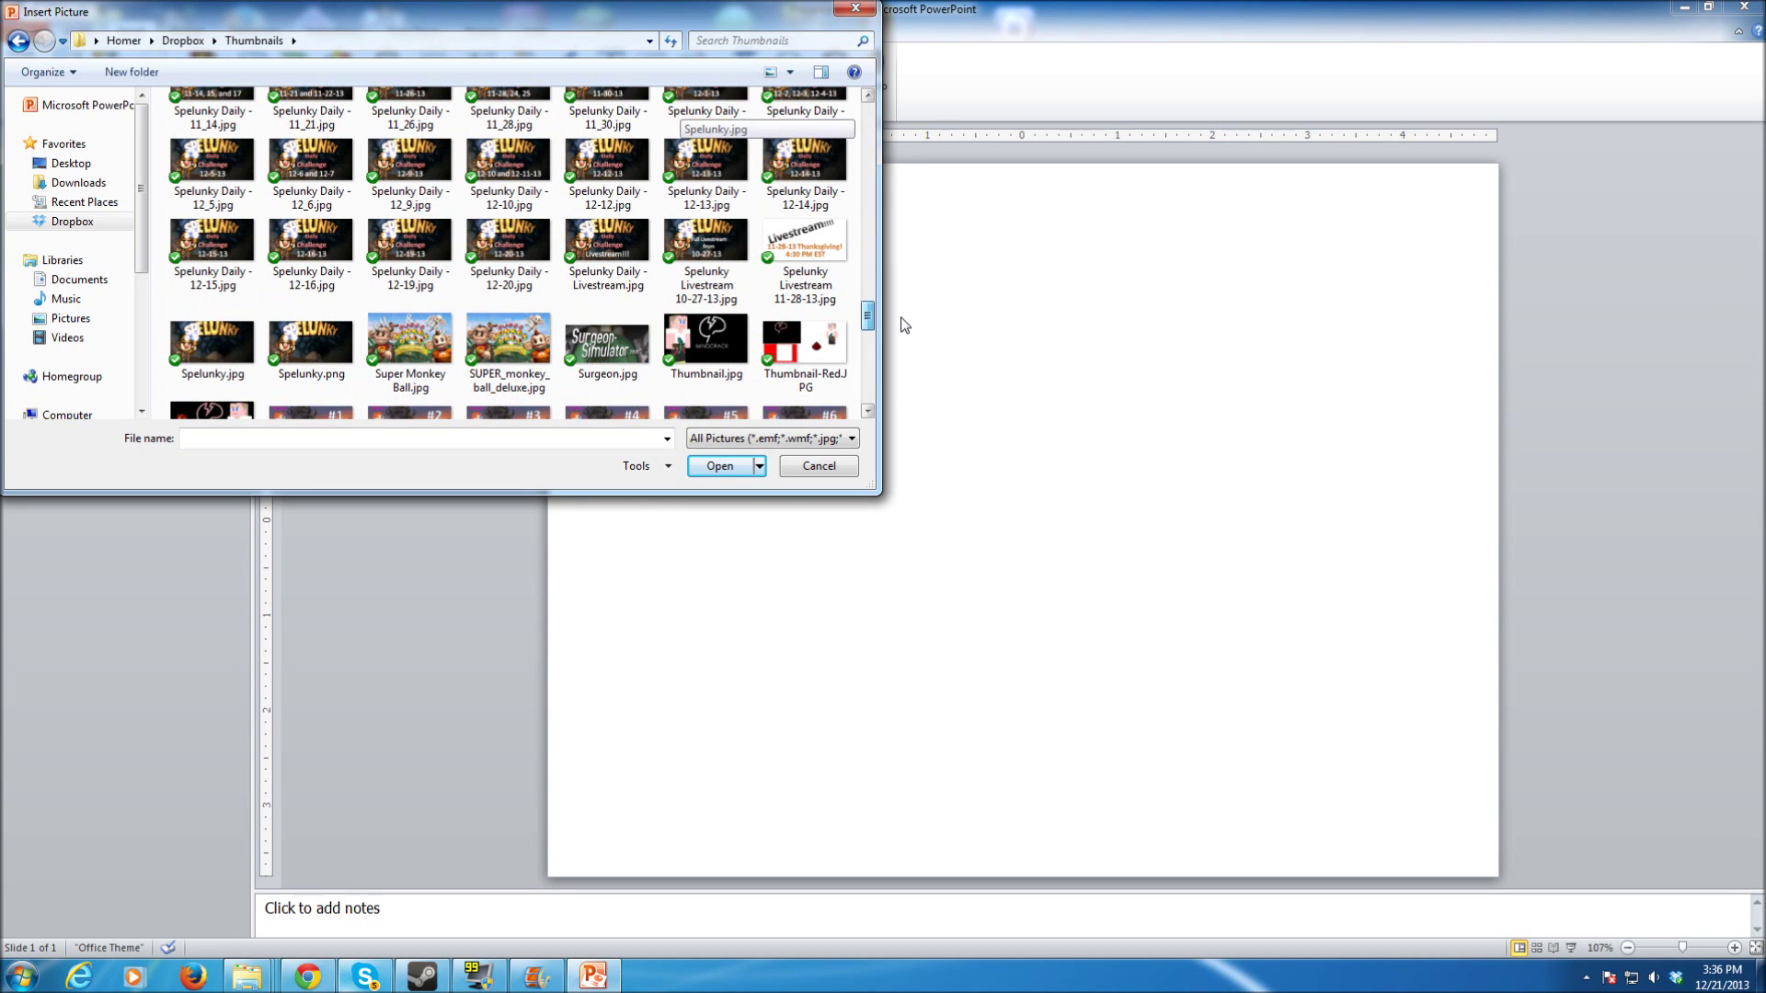
{"action": "double_click", "coordinate": [311, 342]}
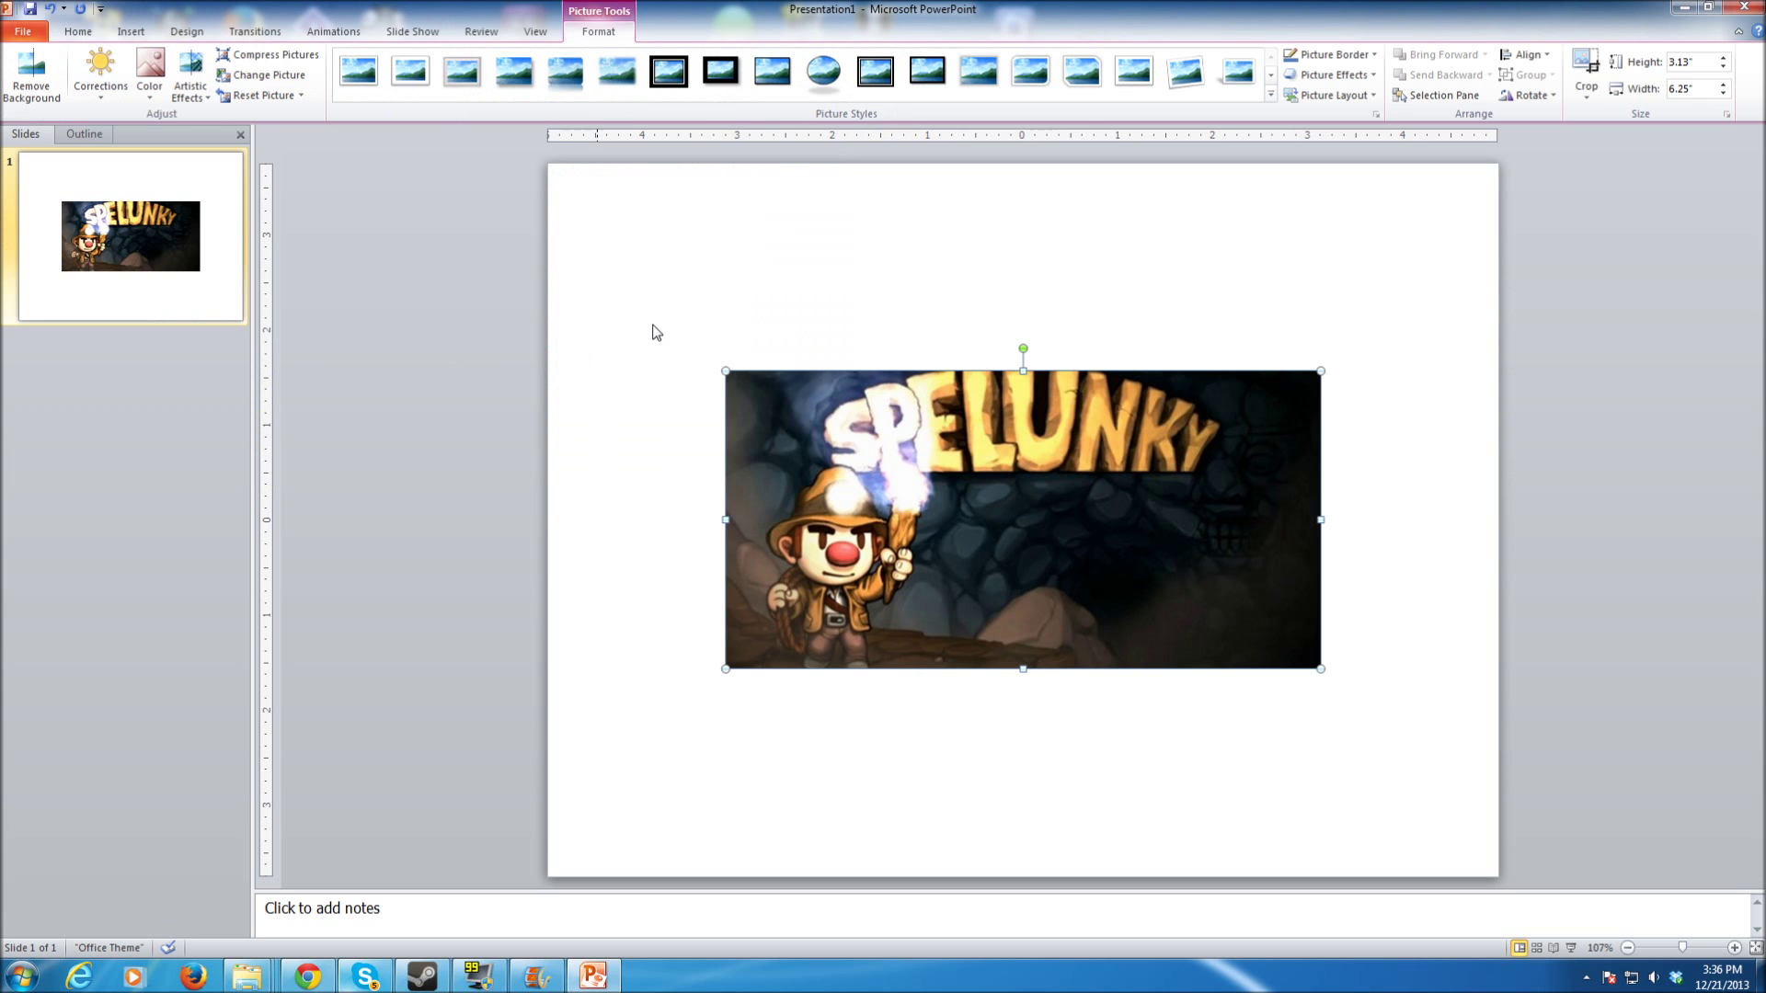
- Drag the Spelunky picture to the top-left corner, undoing trial enlargements to keep 6.25 by 3.13 inches
{"action": "left_click_drag", "start_coordinate": [1060, 476], "coordinate": [1030, 497]}
{"action": "left_click_drag", "start_coordinate": [935, 447], "coordinate": [825, 299]}
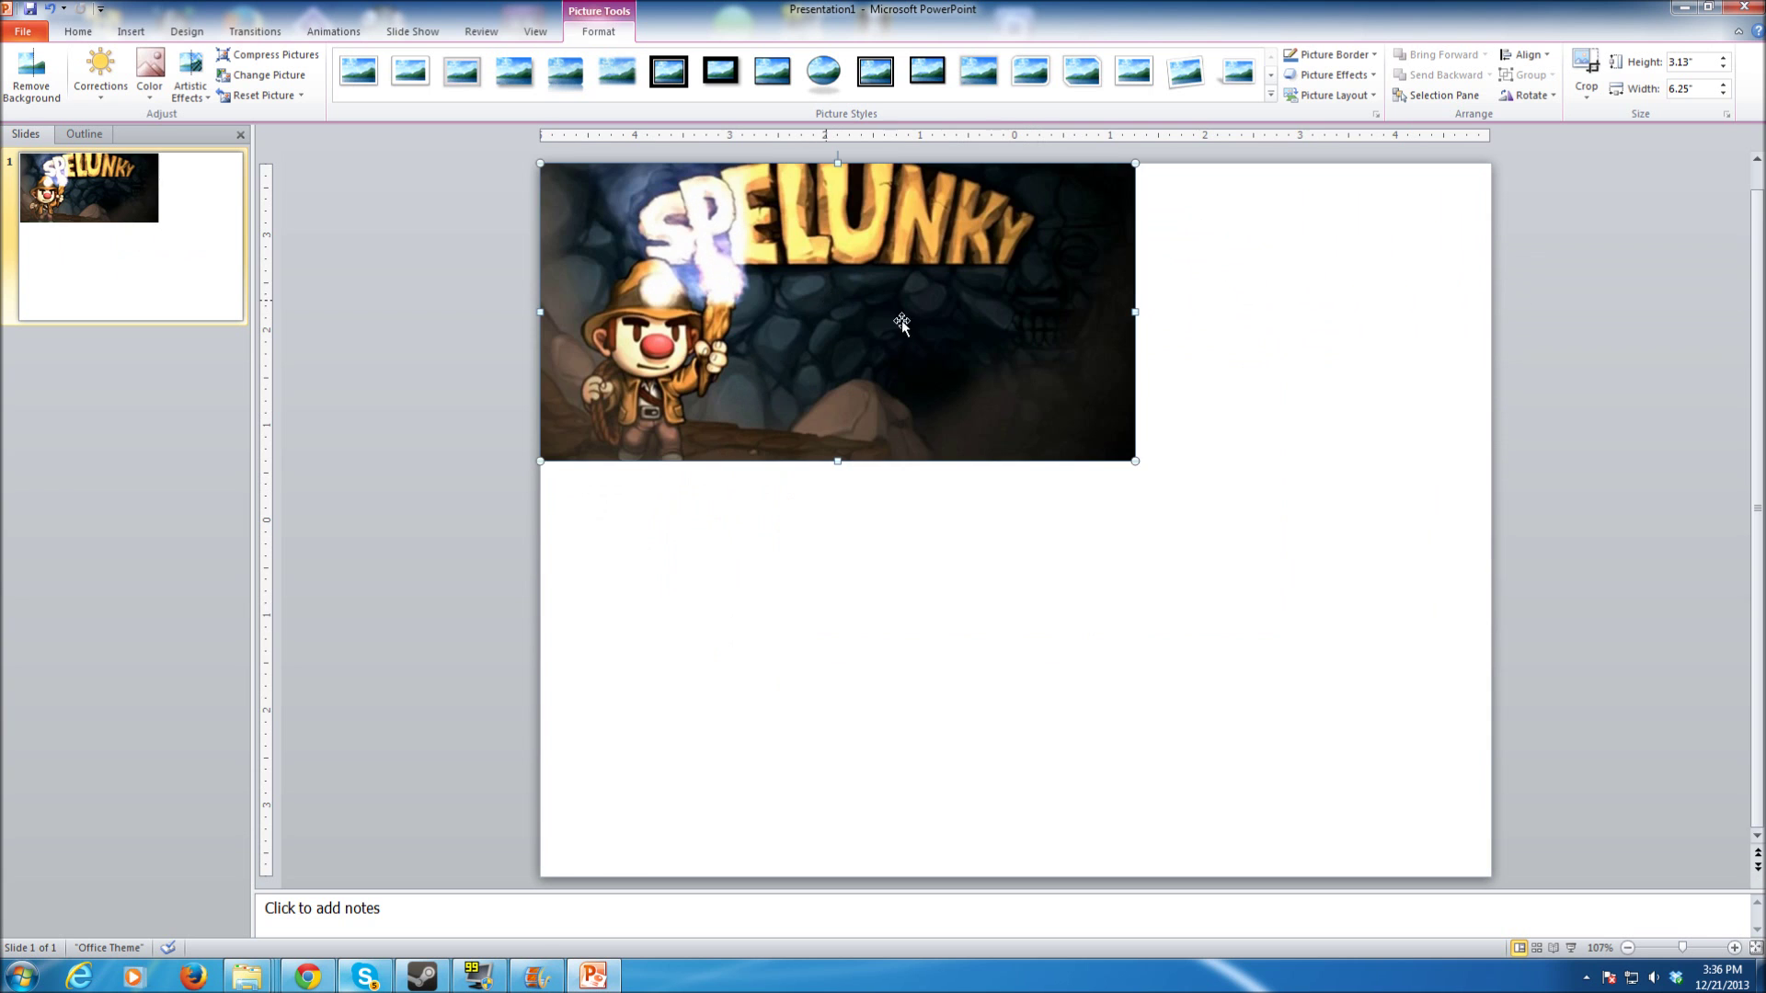
{"action": "left_click_drag", "start_coordinate": [1135, 461], "coordinate": [1491, 639]}
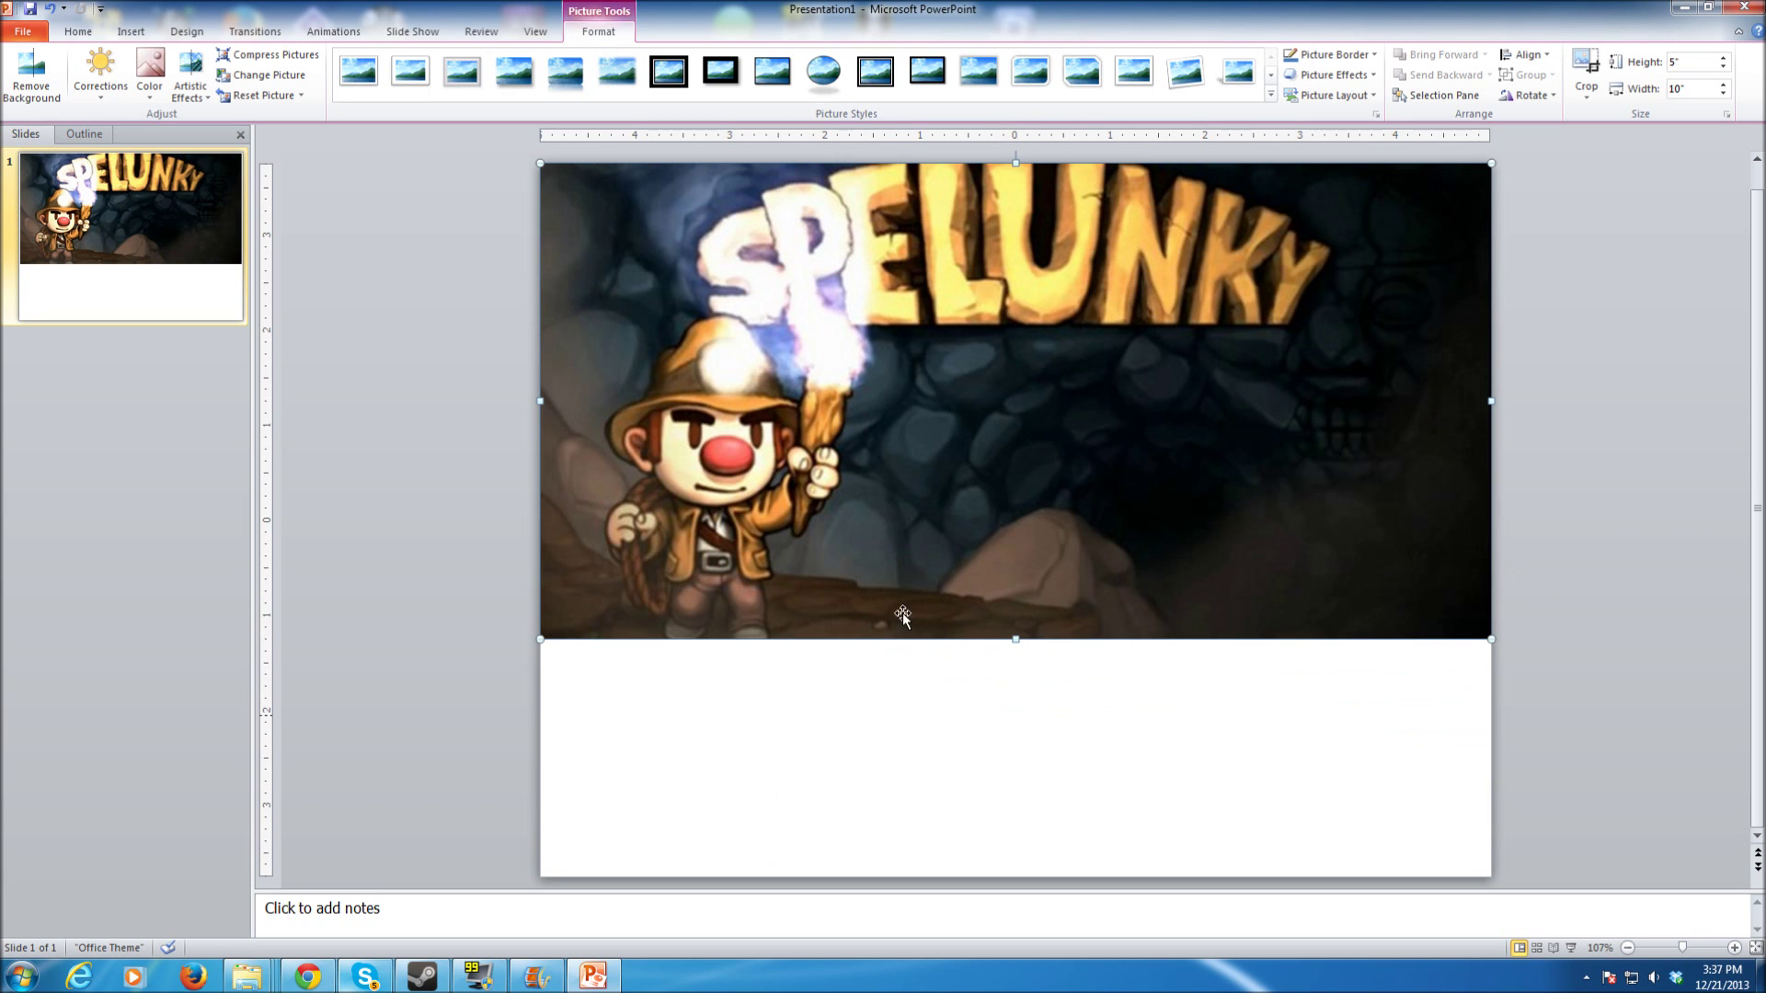
{"action": "left_click_drag", "start_coordinate": [1015, 639], "coordinate": [1012, 879]}
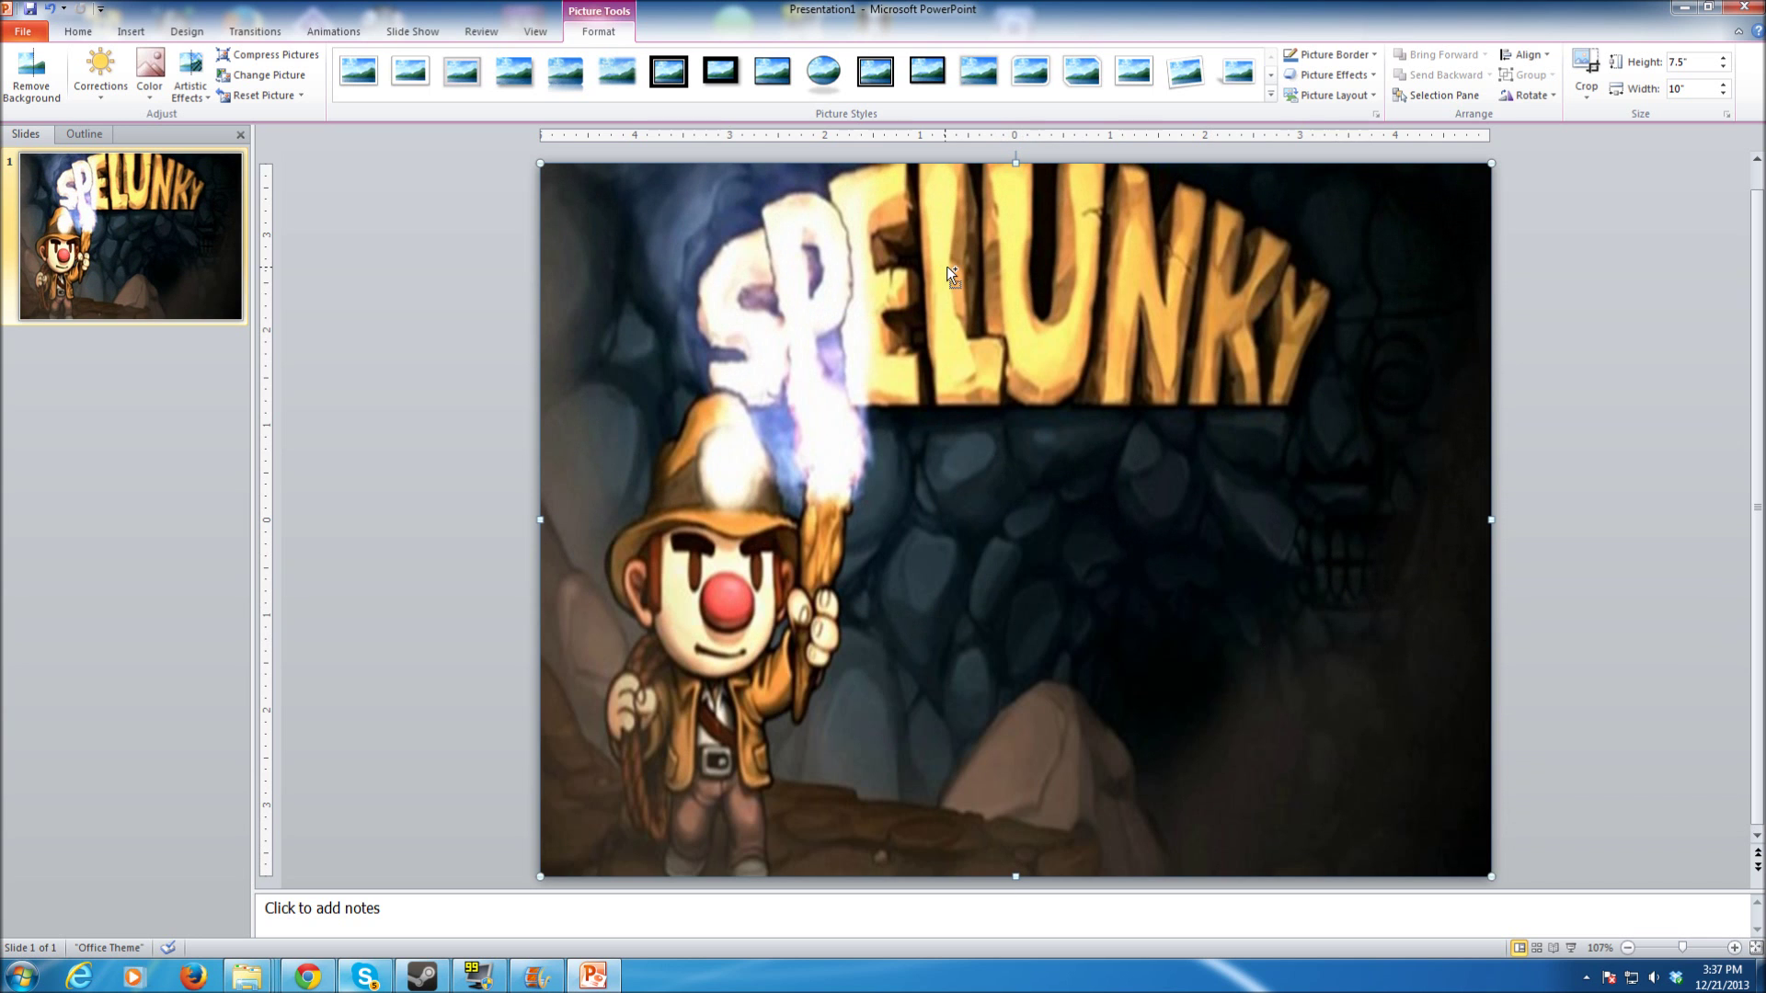
{"action": "key", "text": "ctrl+z"}
{"action": "key", "text": "ctrl+z"}
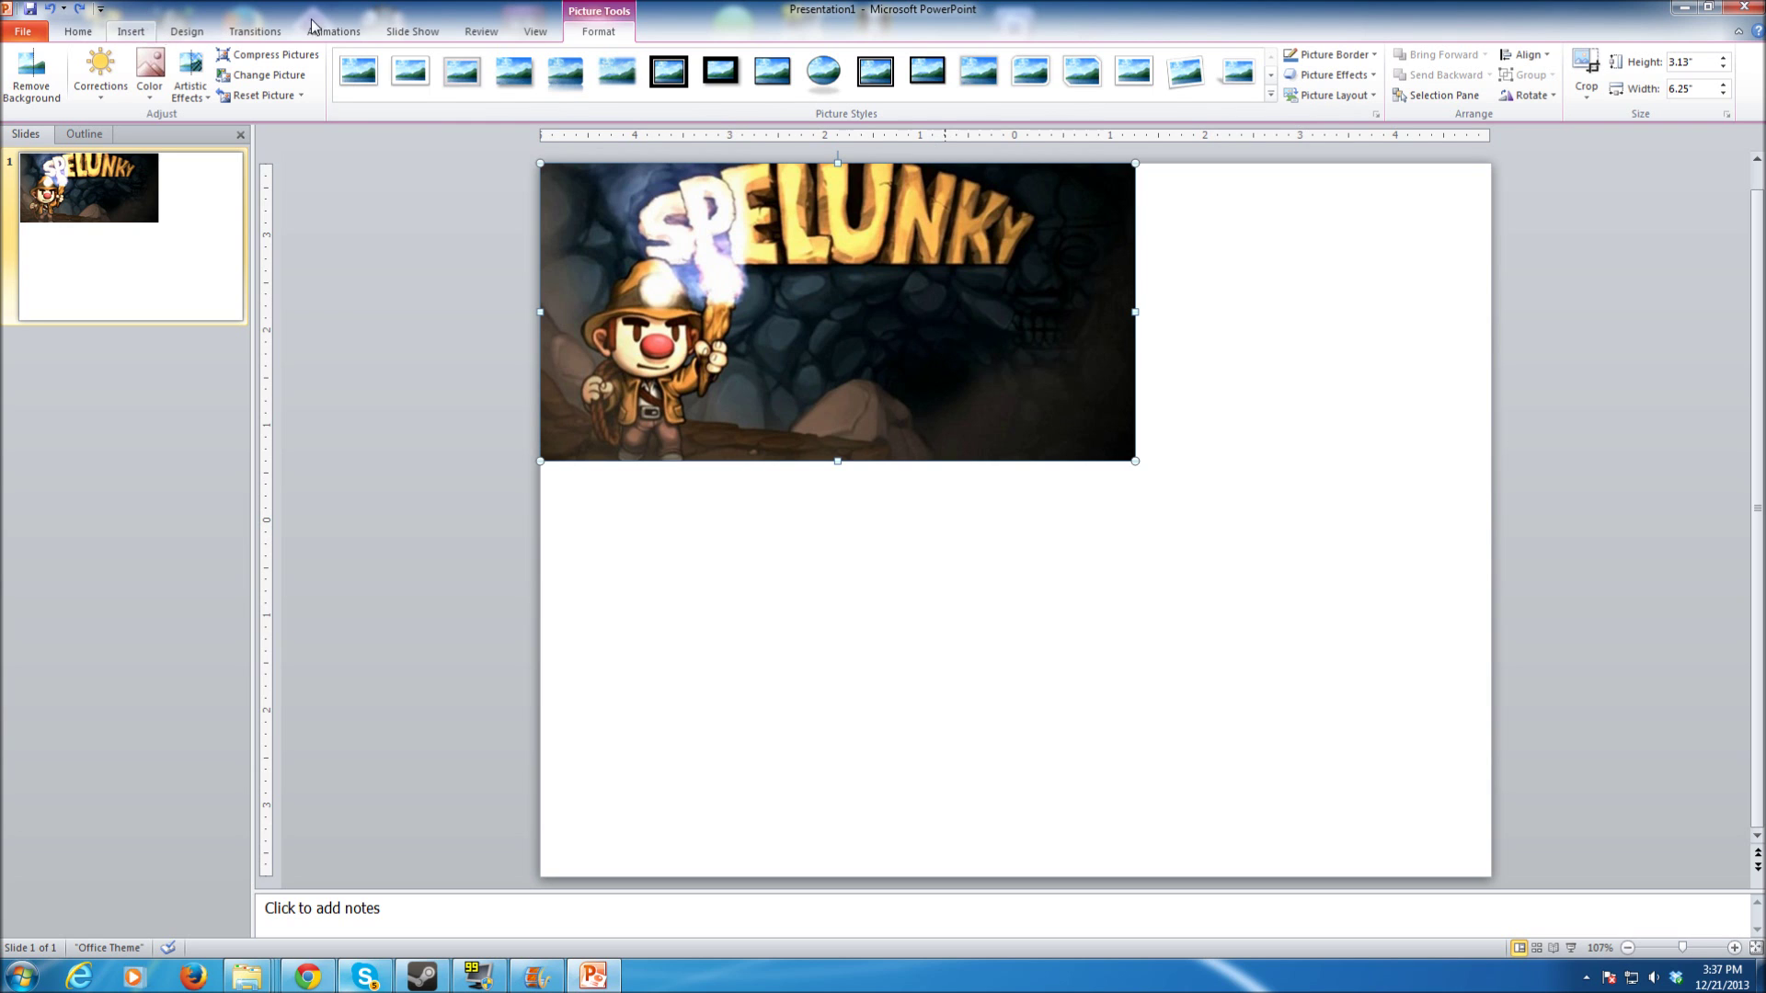
- Move the picture down-right and confirm in Format Picture it is 3.13" by 6.25" at 100%
{"action": "left_click", "coordinate": [167, 33]}
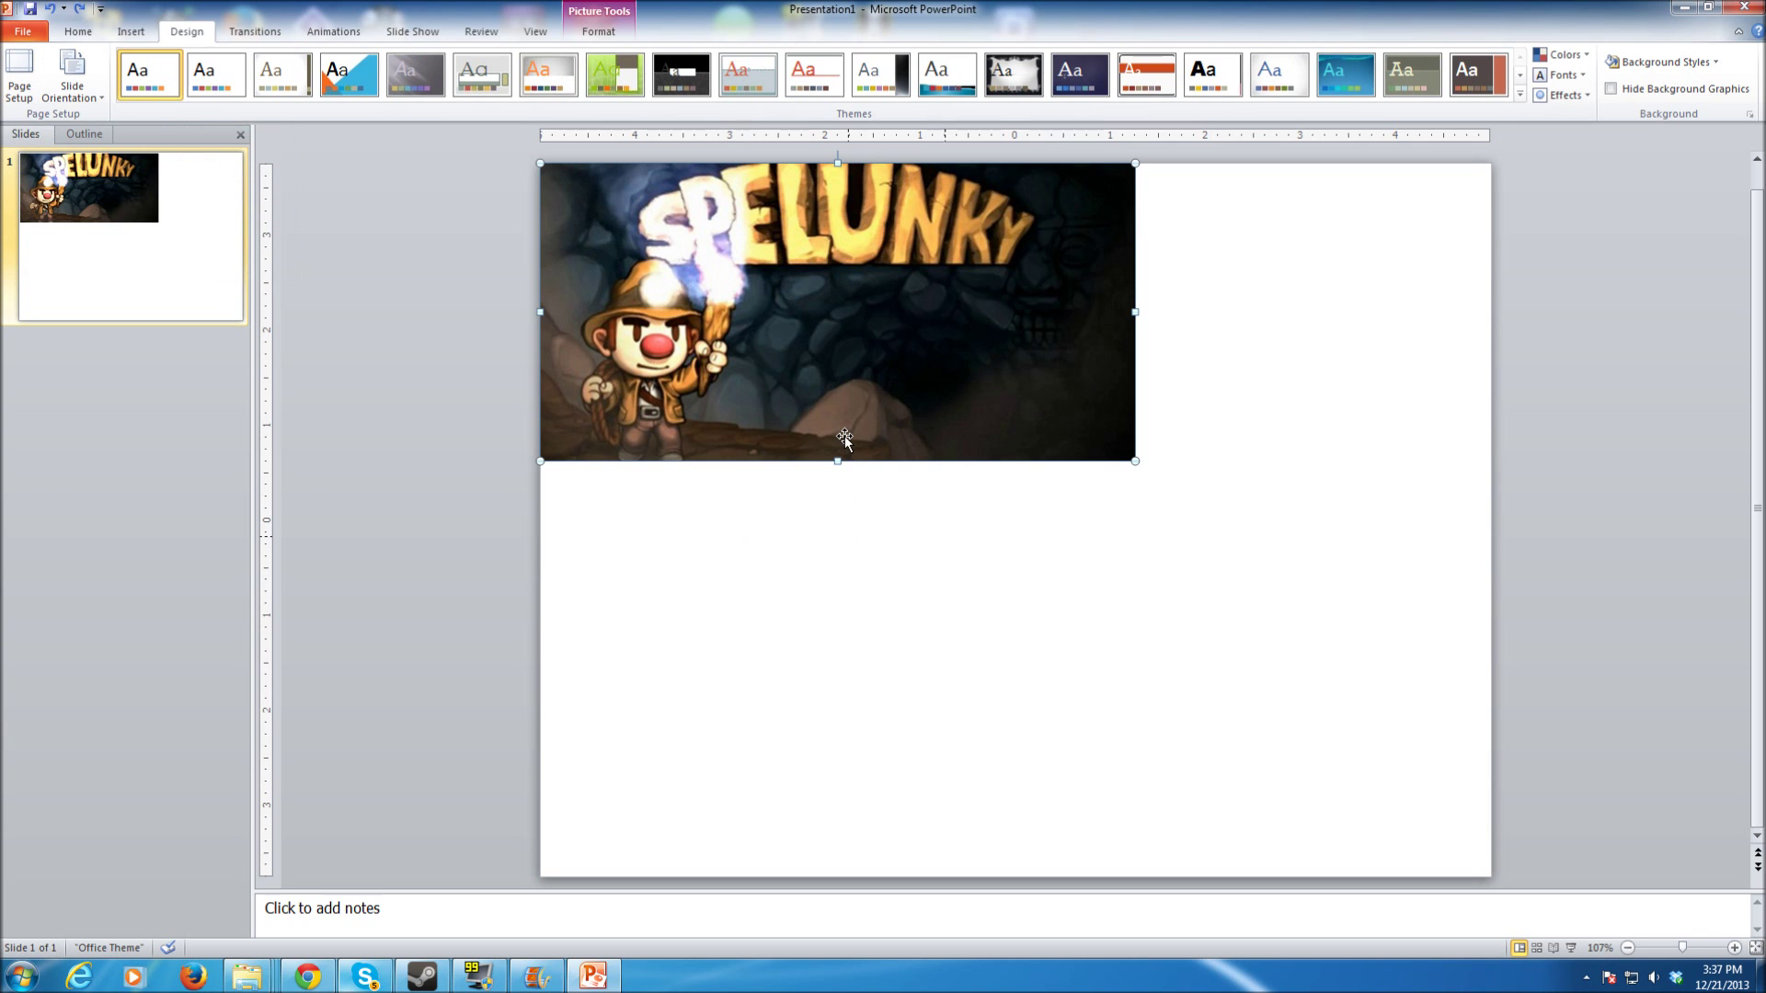
{"action": "left_click_drag", "start_coordinate": [846, 374], "coordinate": [909, 413]}
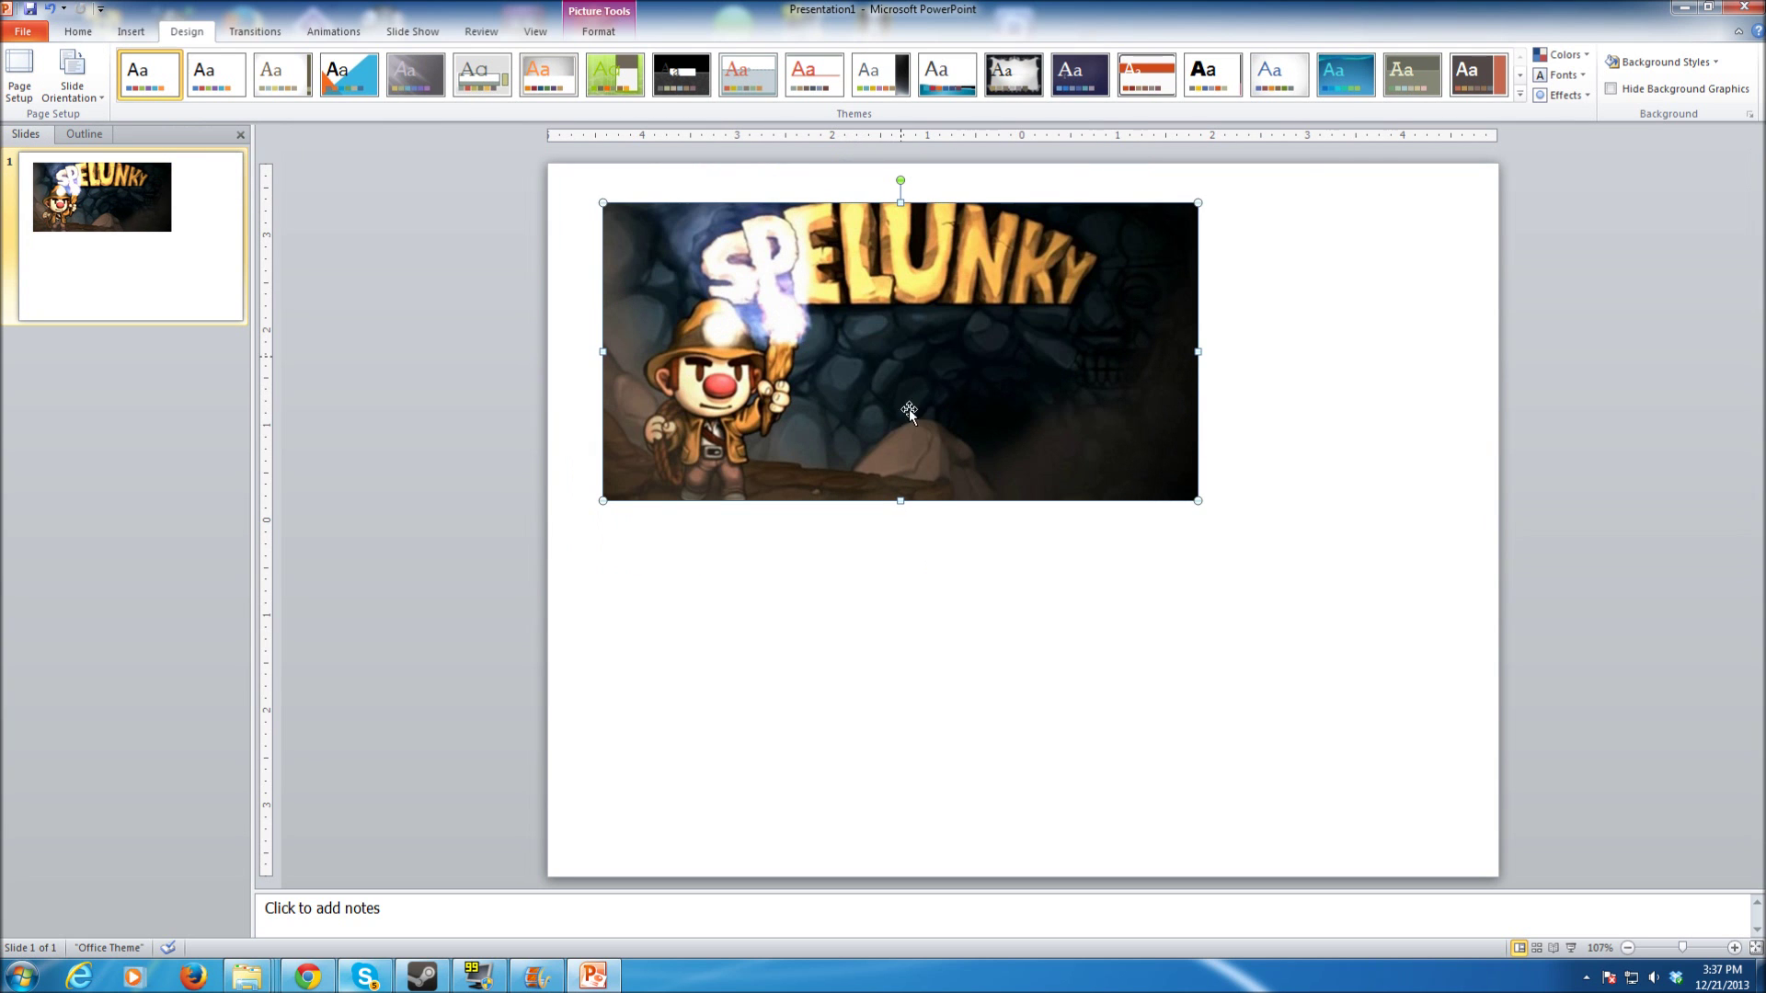
{"action": "right_click", "coordinate": [899, 392]}
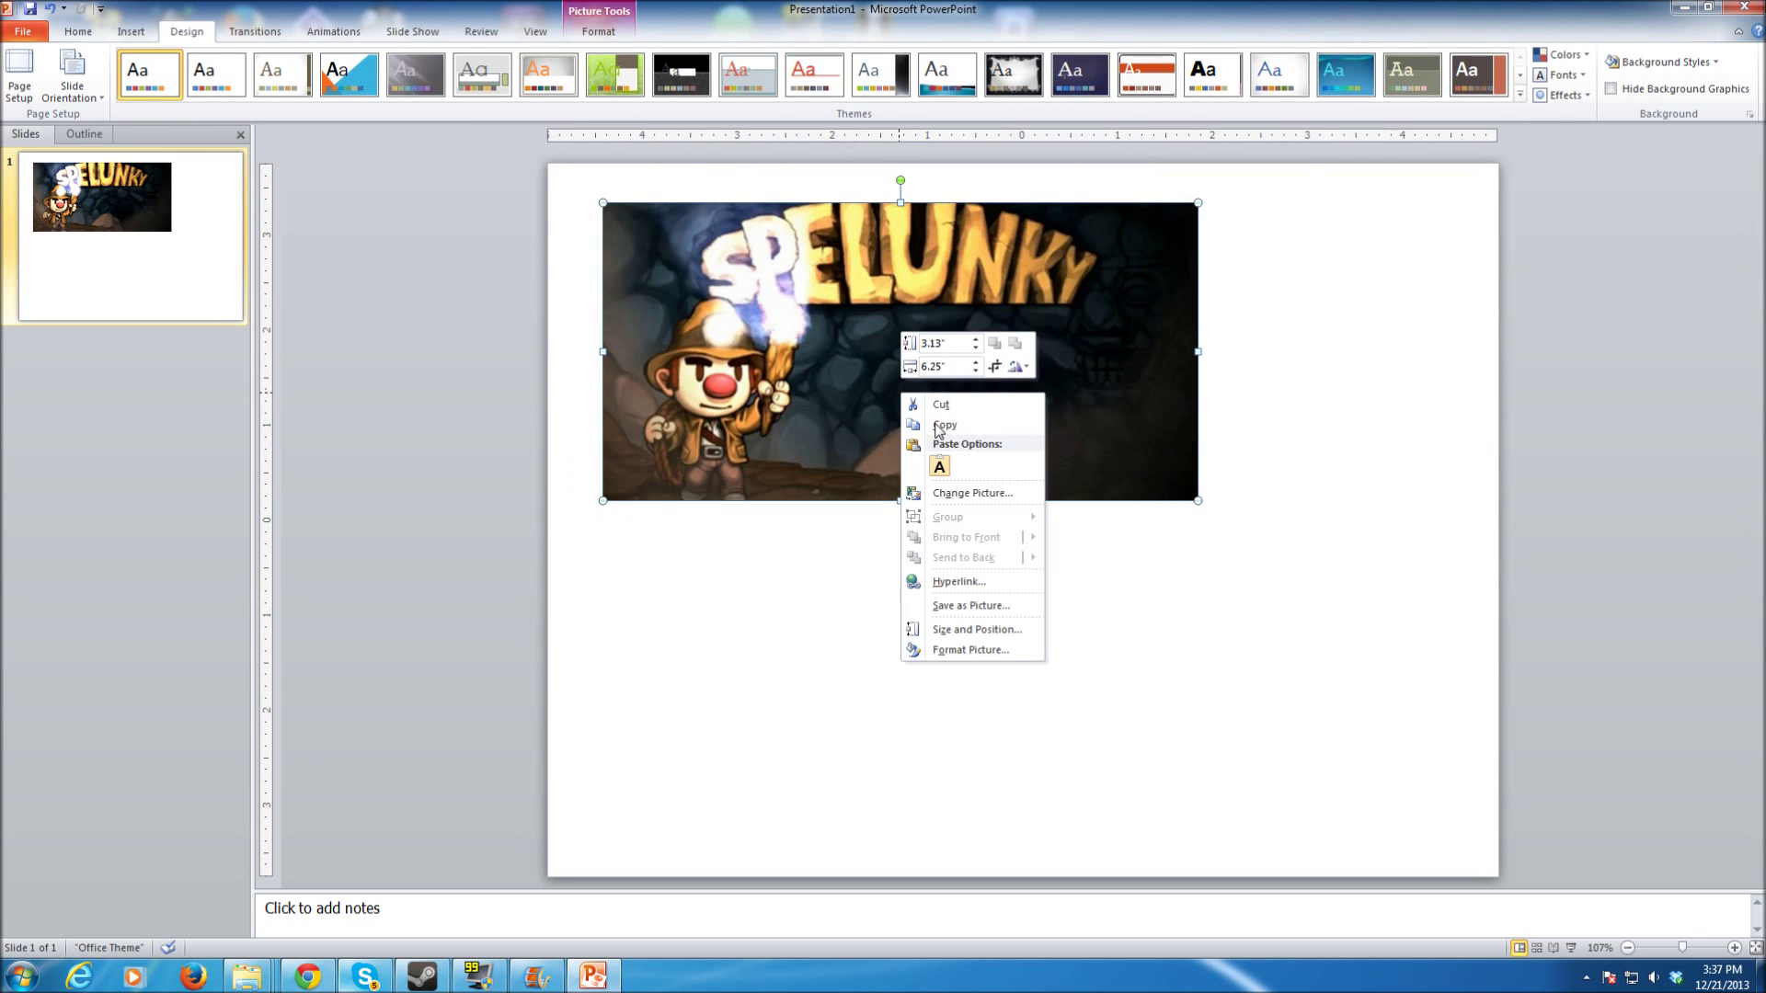
{"action": "left_click", "coordinate": [991, 651]}
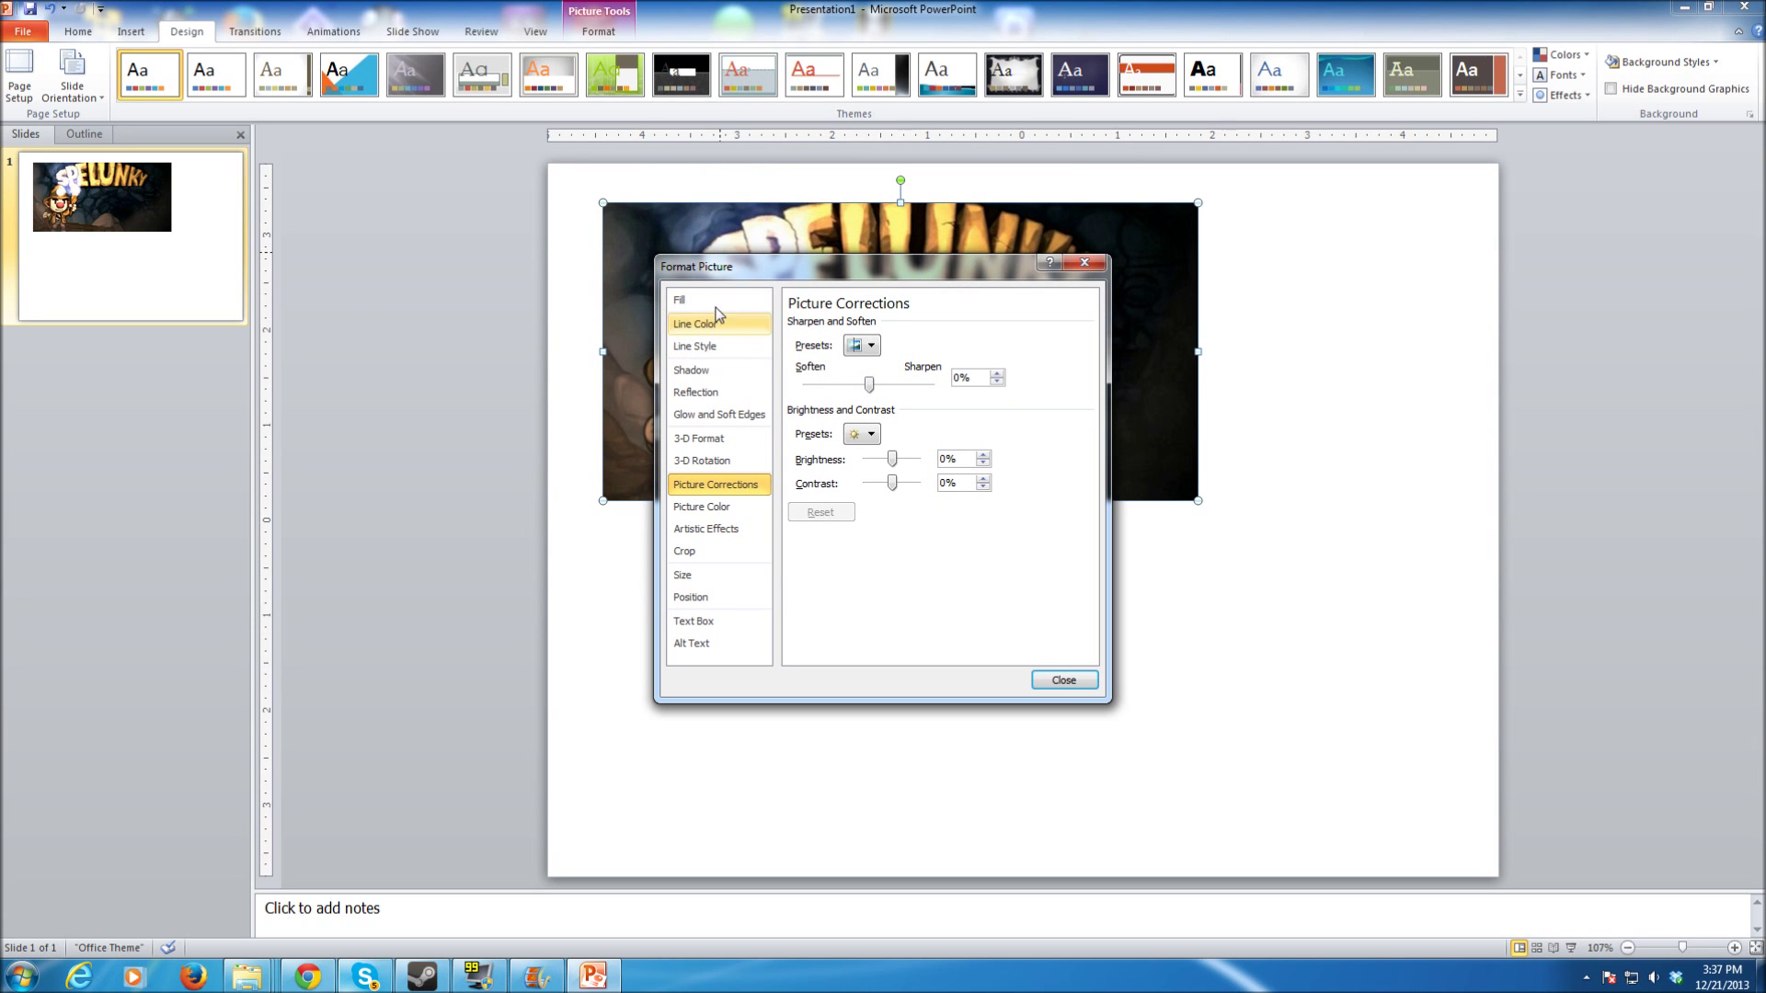
{"action": "left_click", "coordinate": [680, 577]}
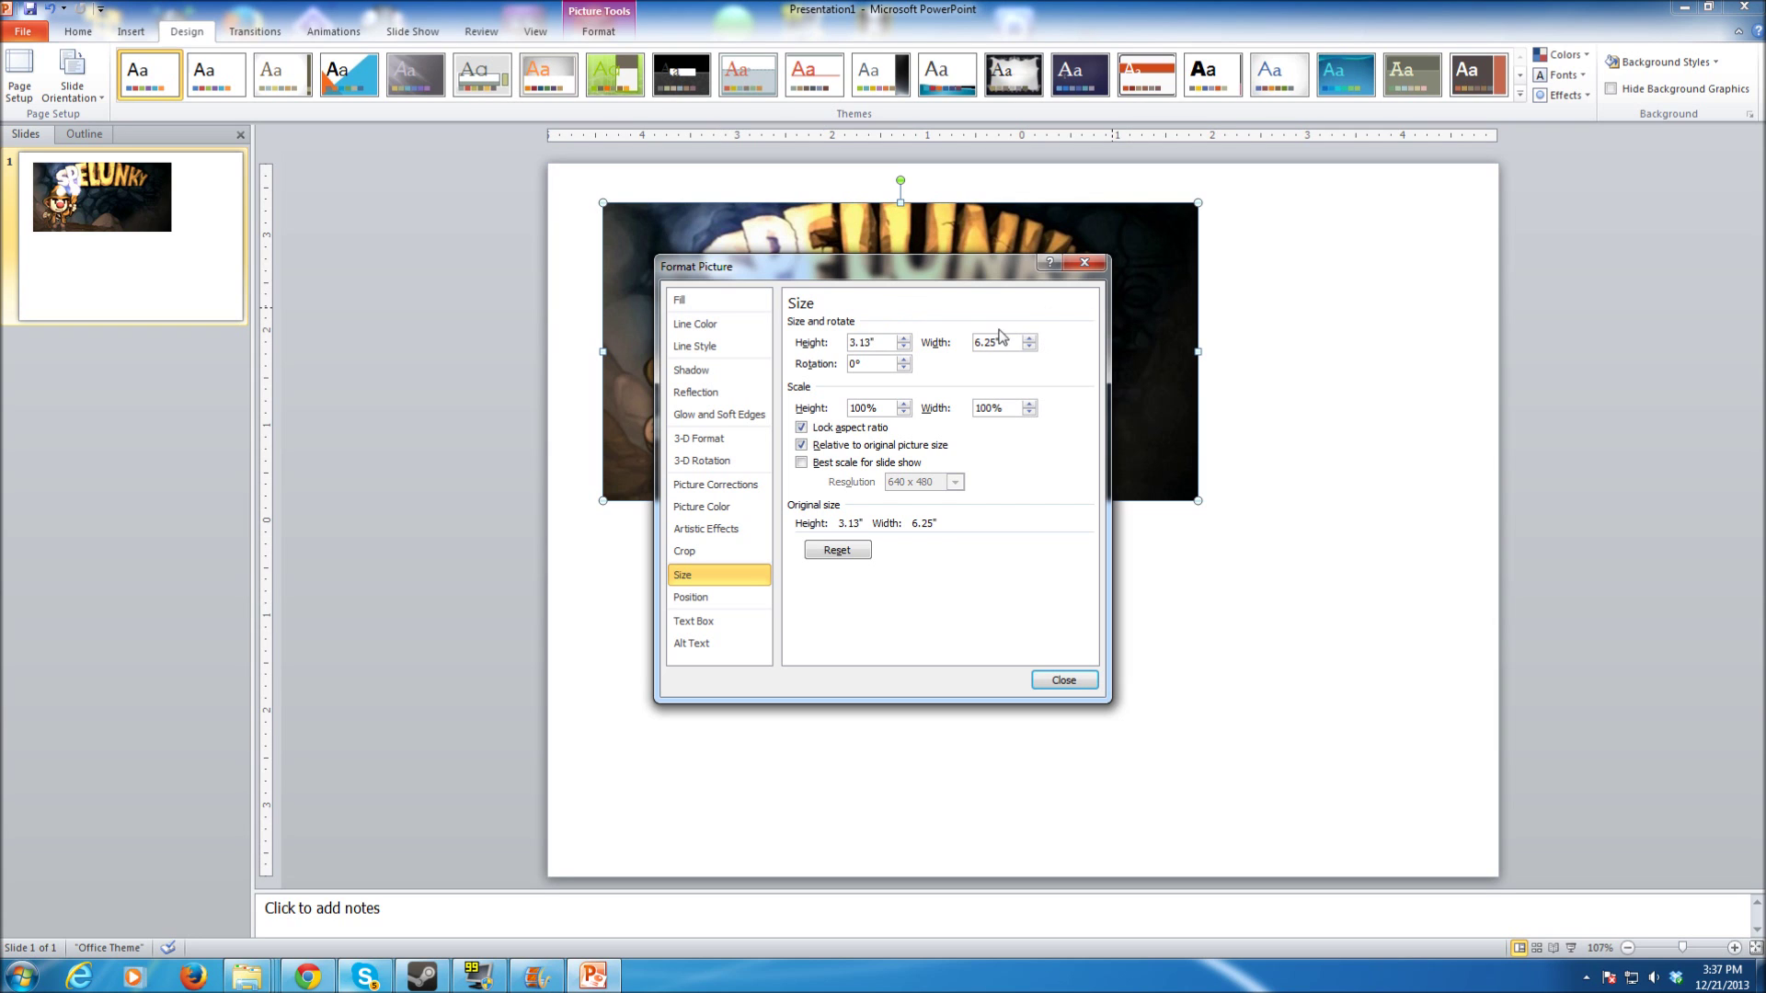
{"action": "left_click", "coordinate": [1087, 264]}
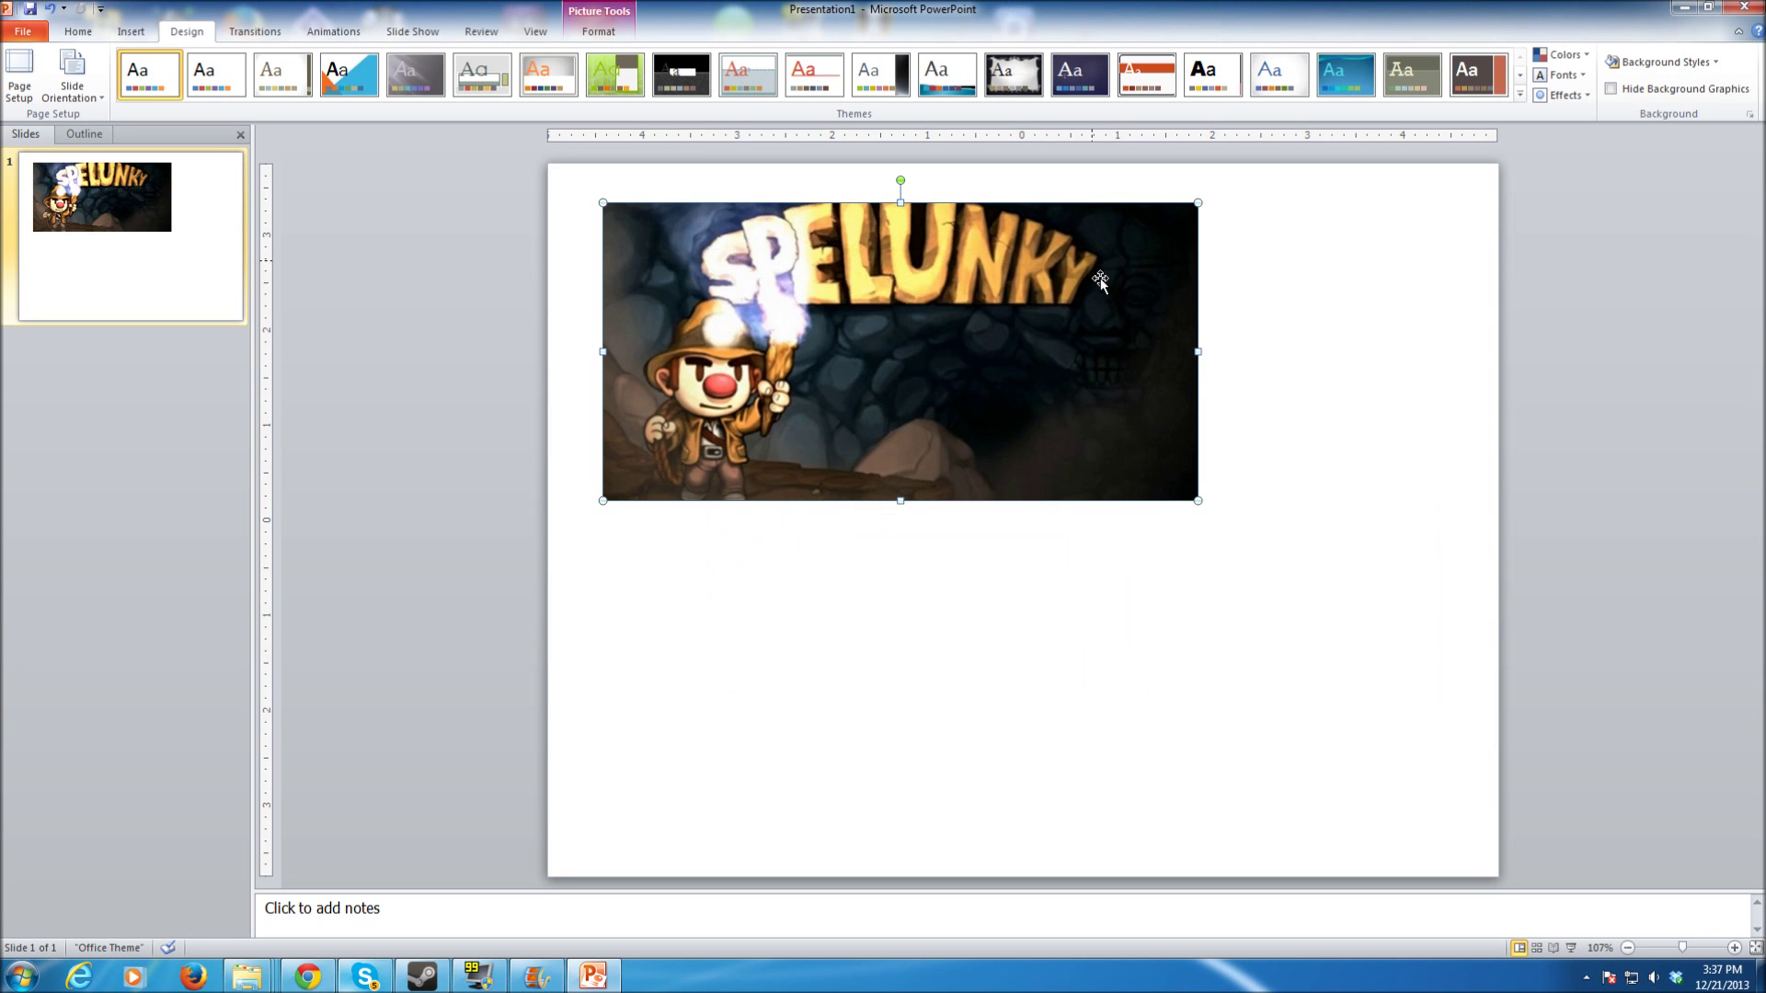
{"action": "left_click", "coordinate": [31, 35]}
{"action": "left_click", "coordinate": [33, 37]}
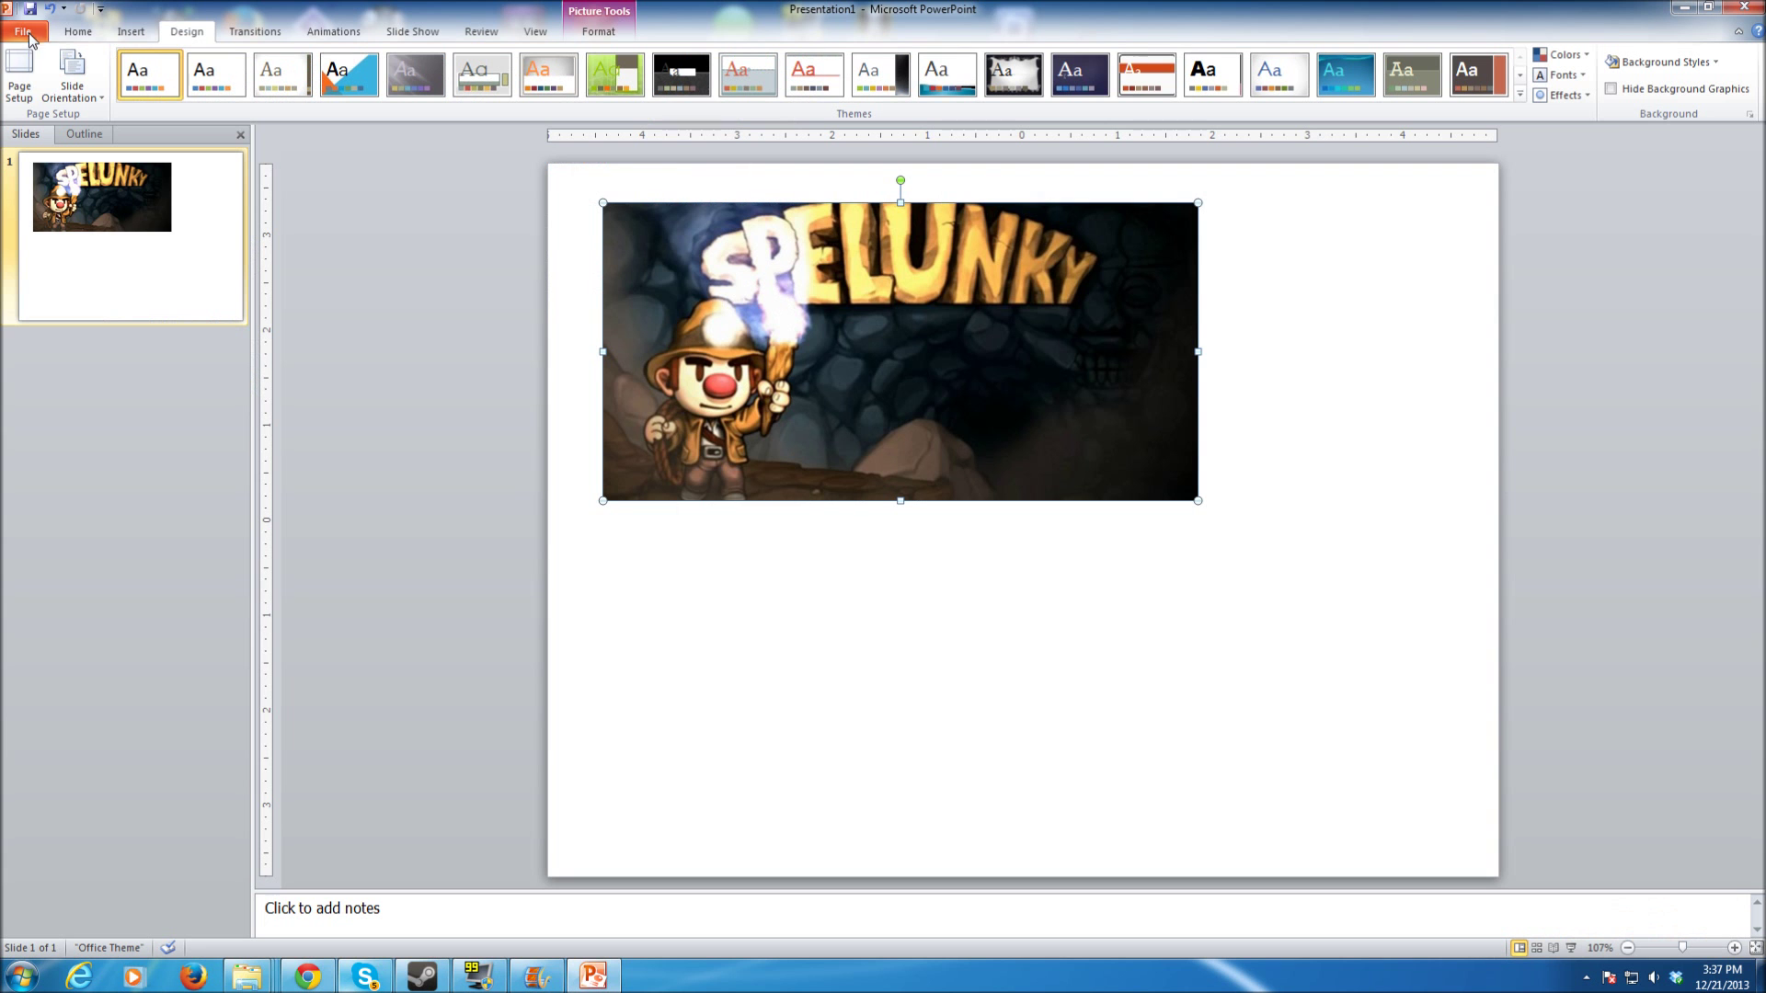
{"action": "left_click", "coordinate": [24, 88]}
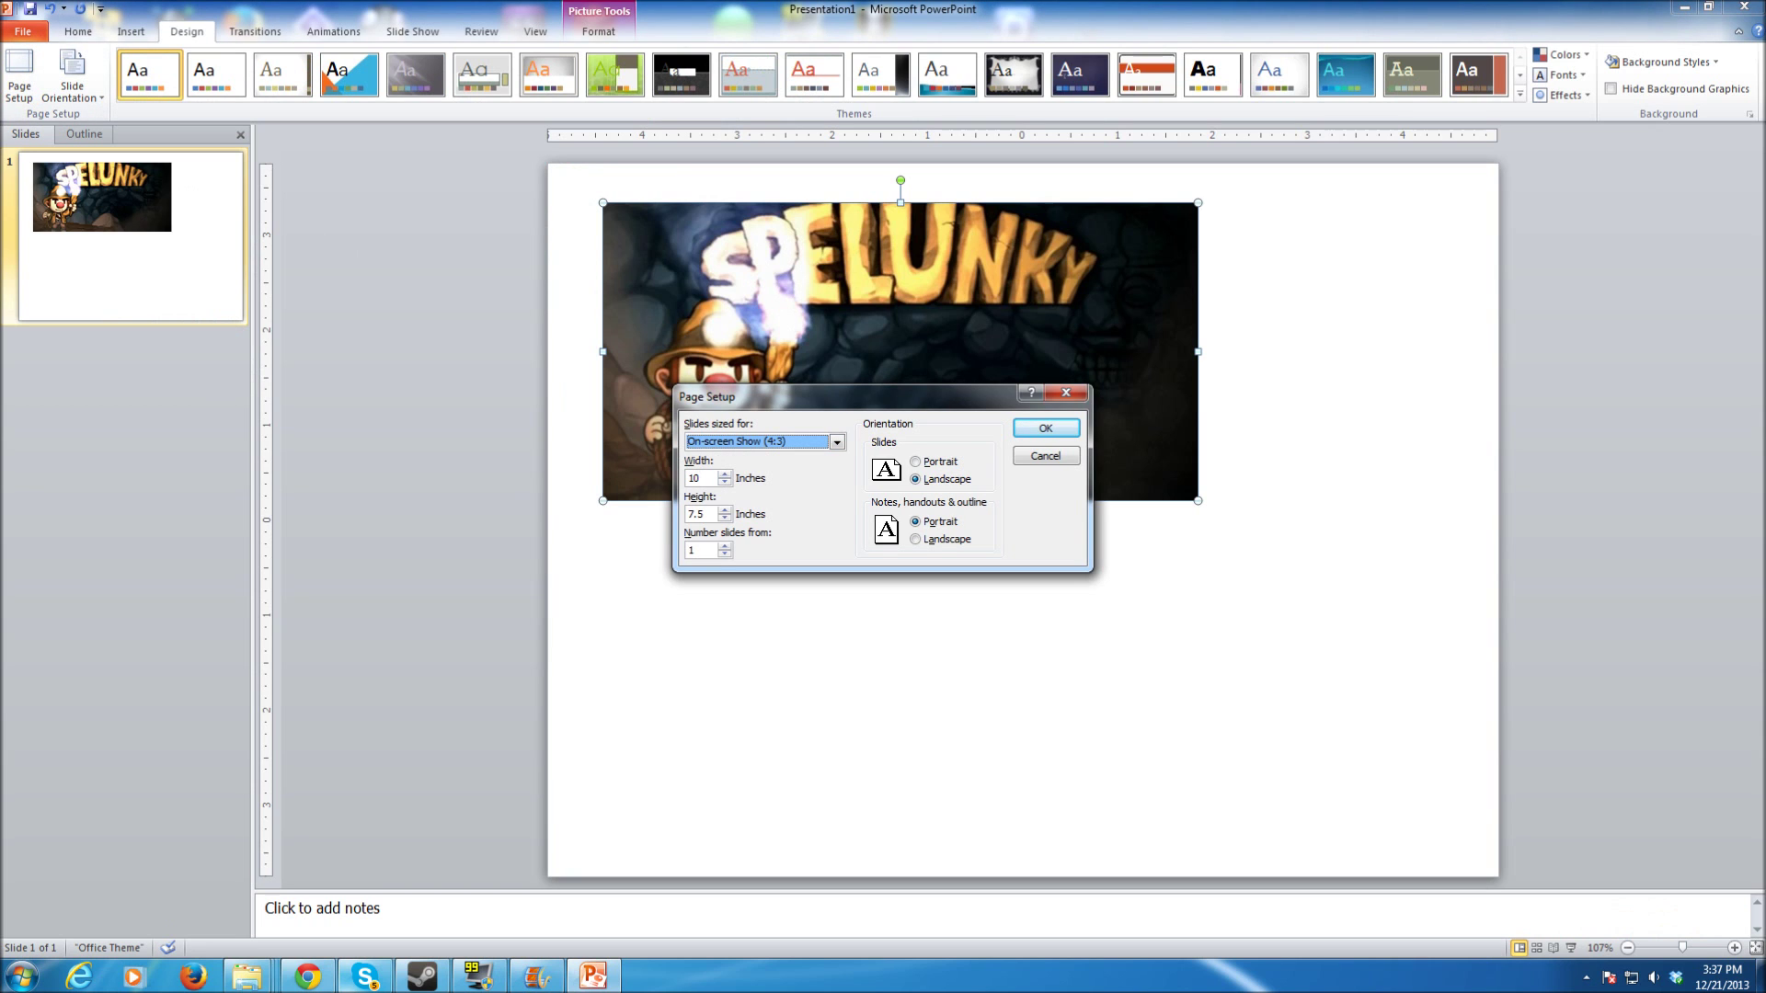
{"action": "key", "text": "Tab"}
{"action": "key", "text": "Tab"}
{"action": "type", "text": "3.13"}
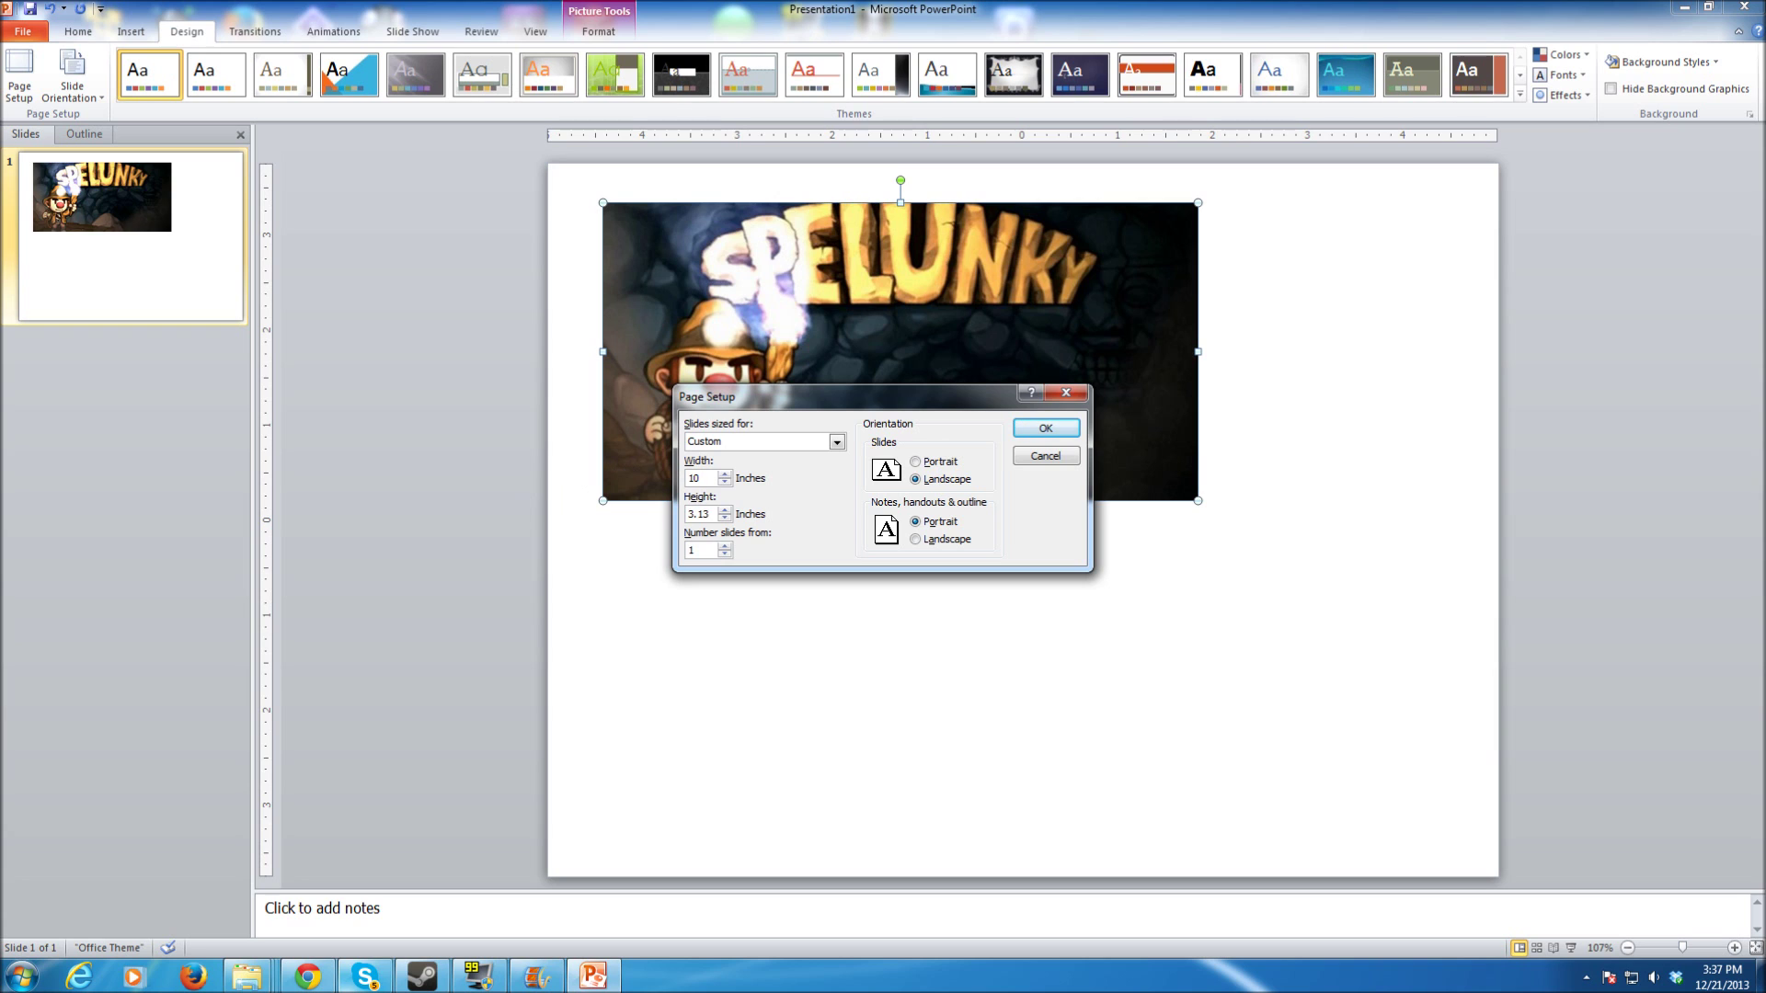
{"action": "key", "text": "shift+Tab"}
{"action": "left_click", "coordinate": [1042, 434]}
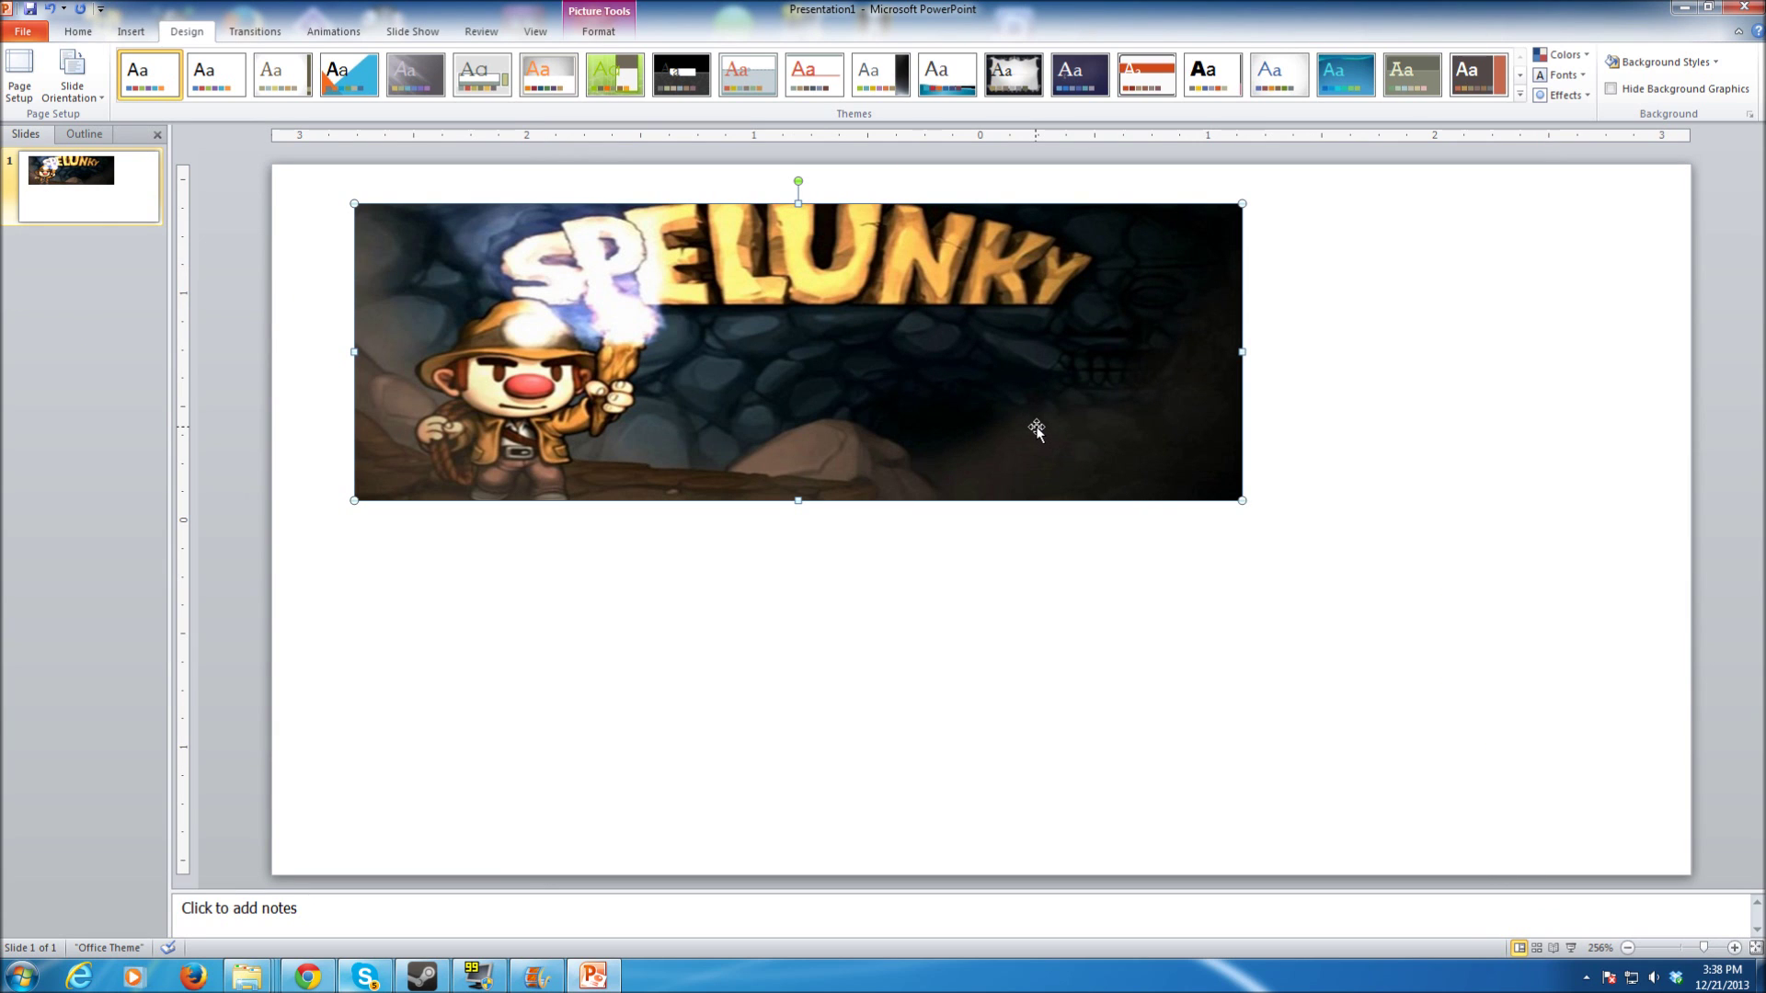
{"action": "key", "text": "ctrl+z"}
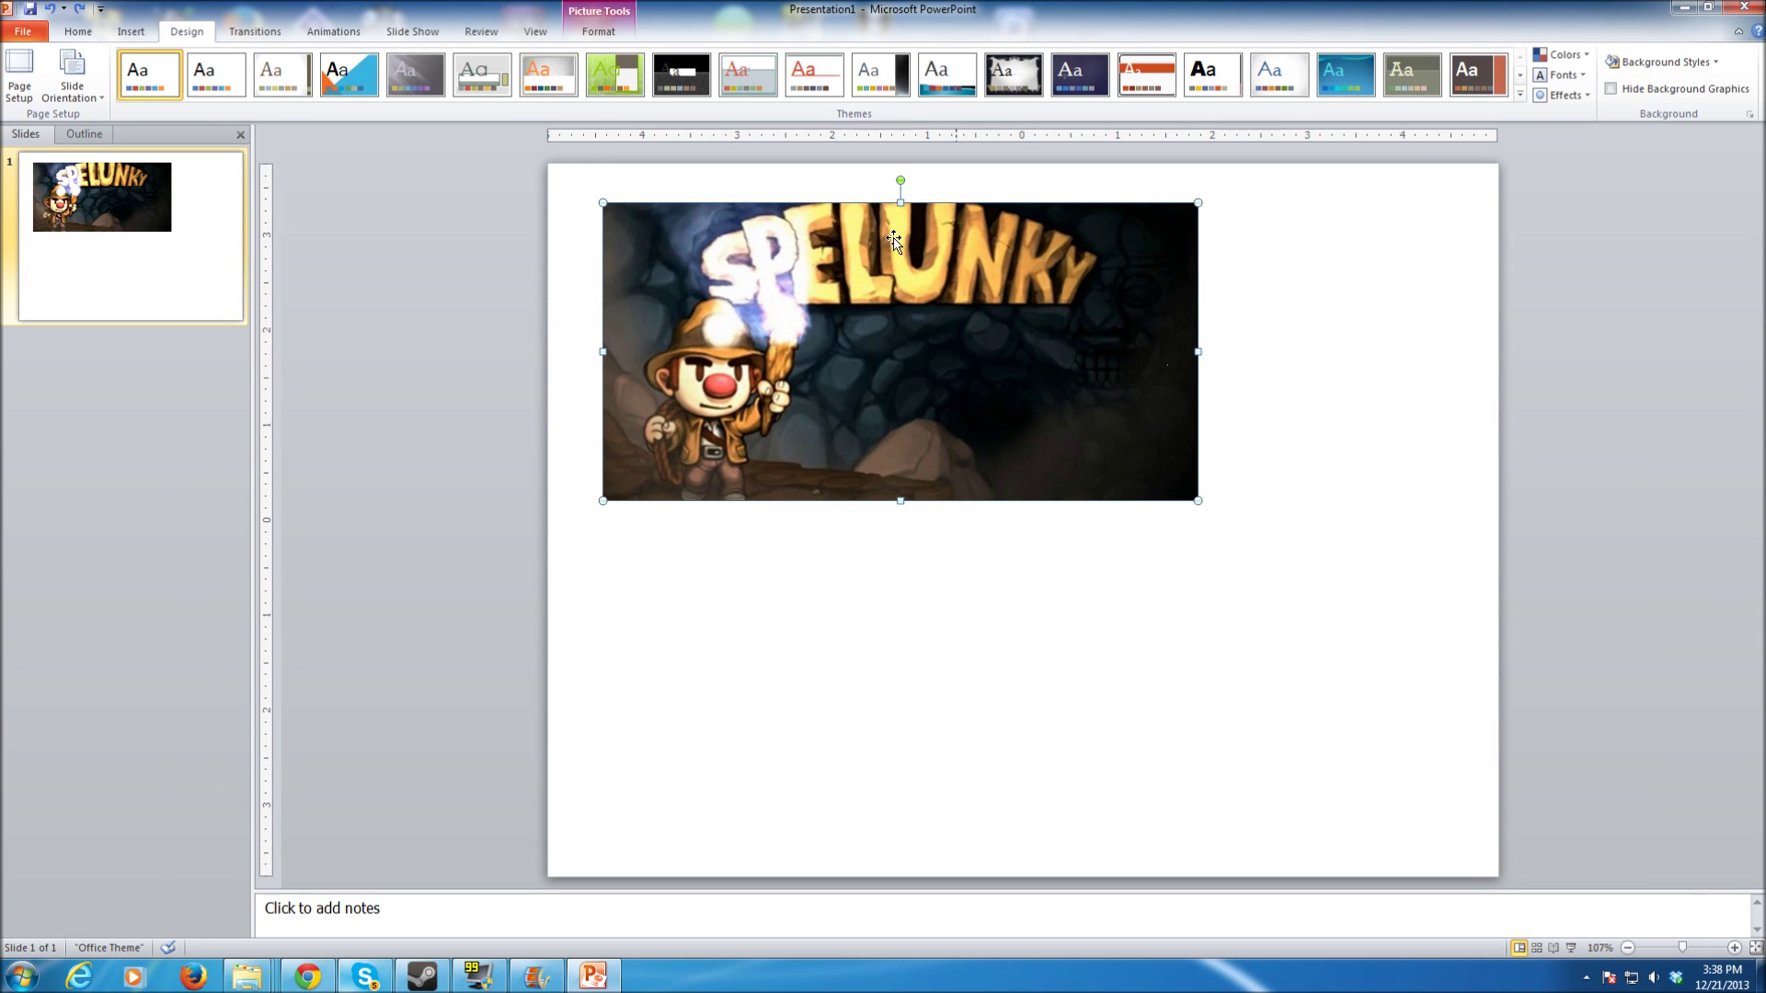
- Delete the Spelunky picture and set the slide size to 6 inches wide by 3.13 inches high
{"action": "left_click_drag", "start_coordinate": [893, 241], "coordinate": [961, 306]}
{"action": "key", "text": "Delete"}
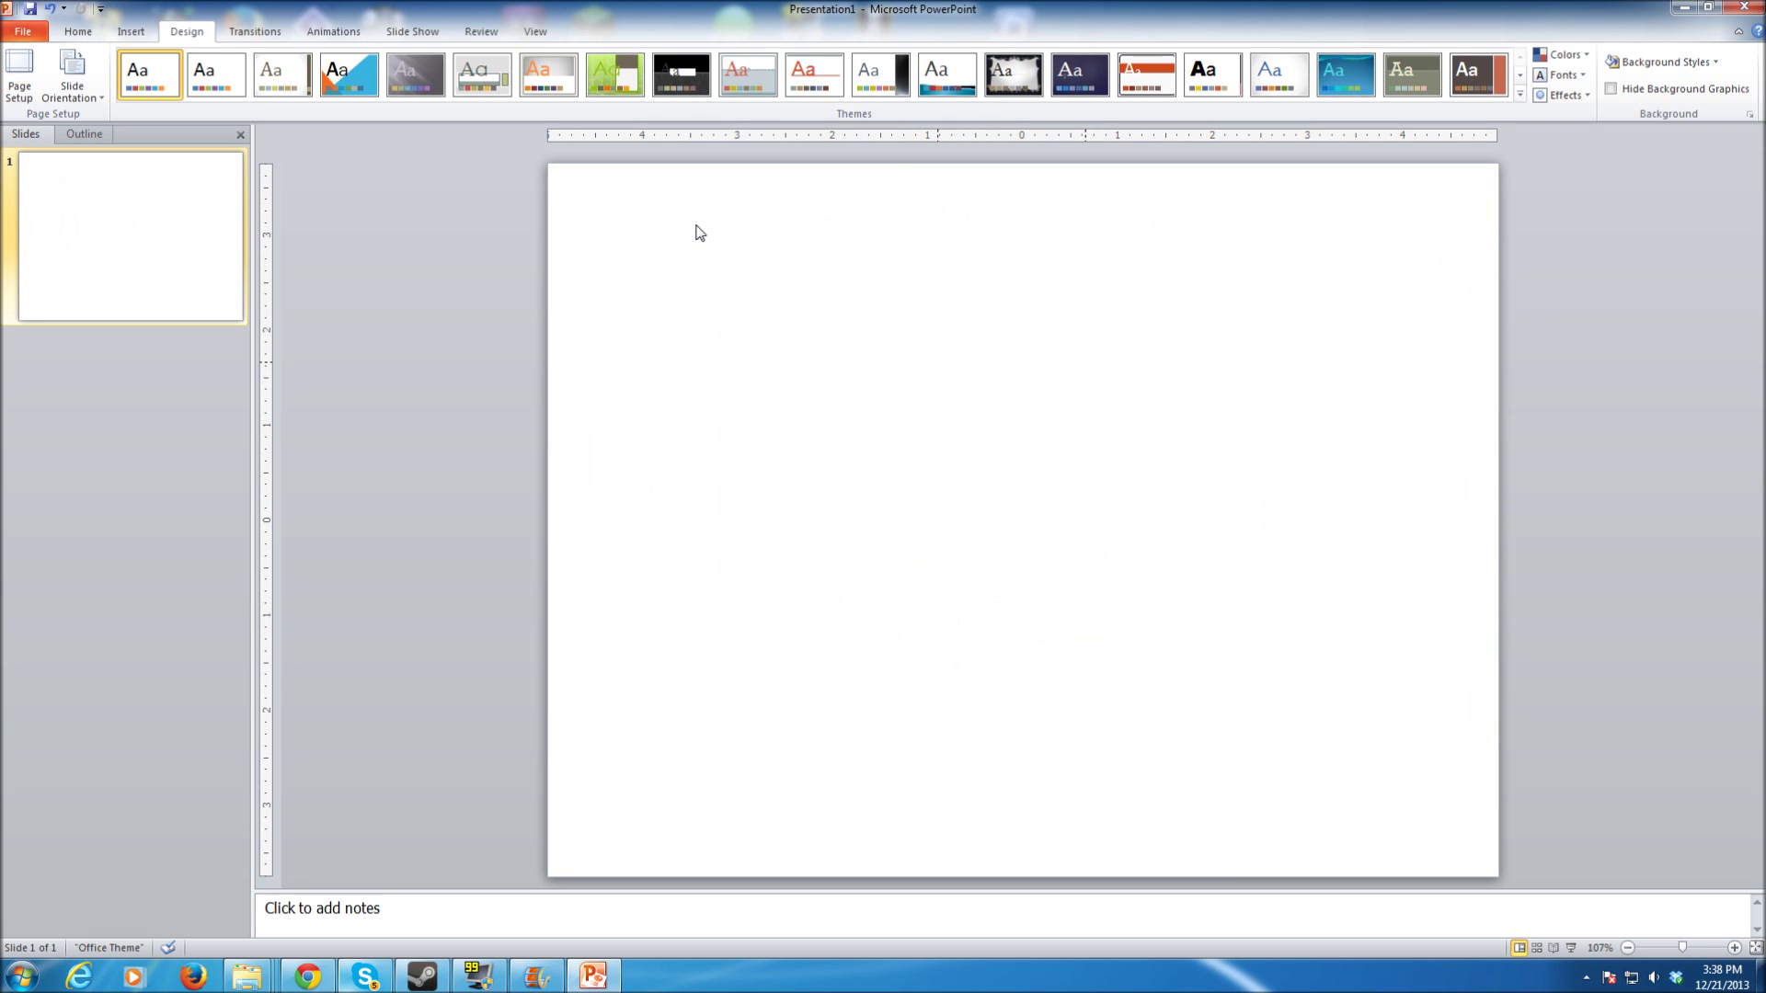
{"action": "left_click", "coordinate": [20, 78]}
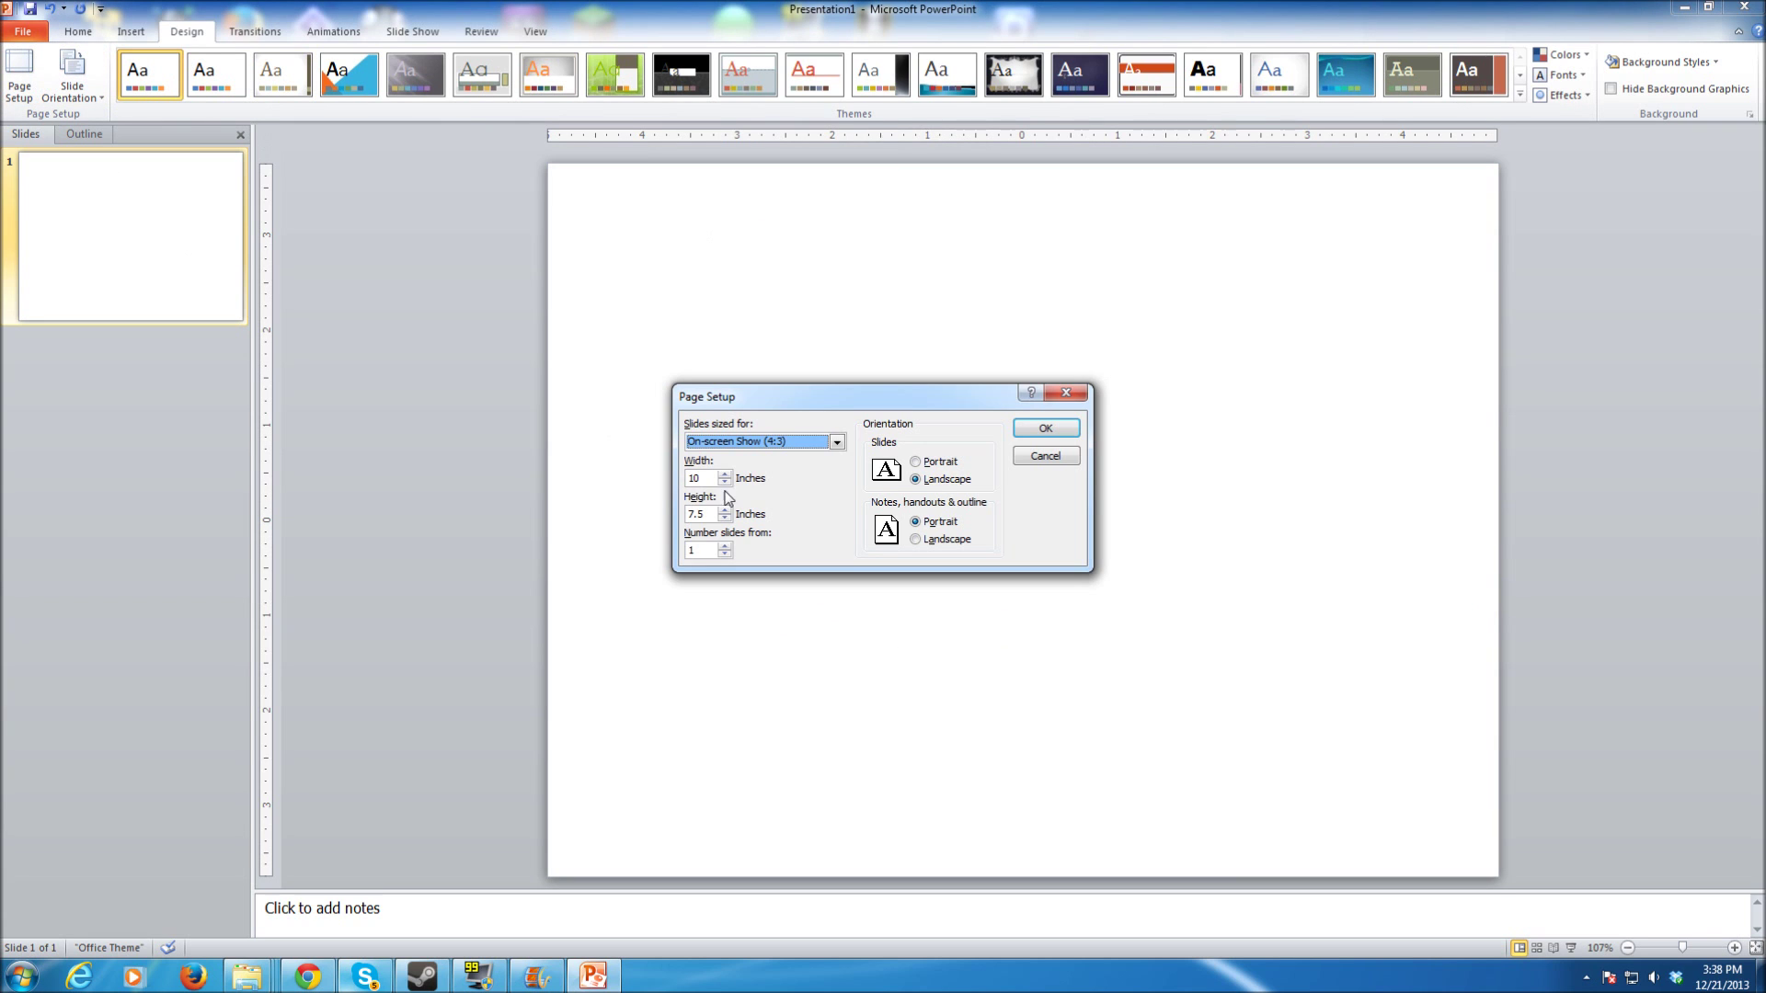
{"action": "key", "text": "Tab"}
{"action": "key", "text": "Tab"}
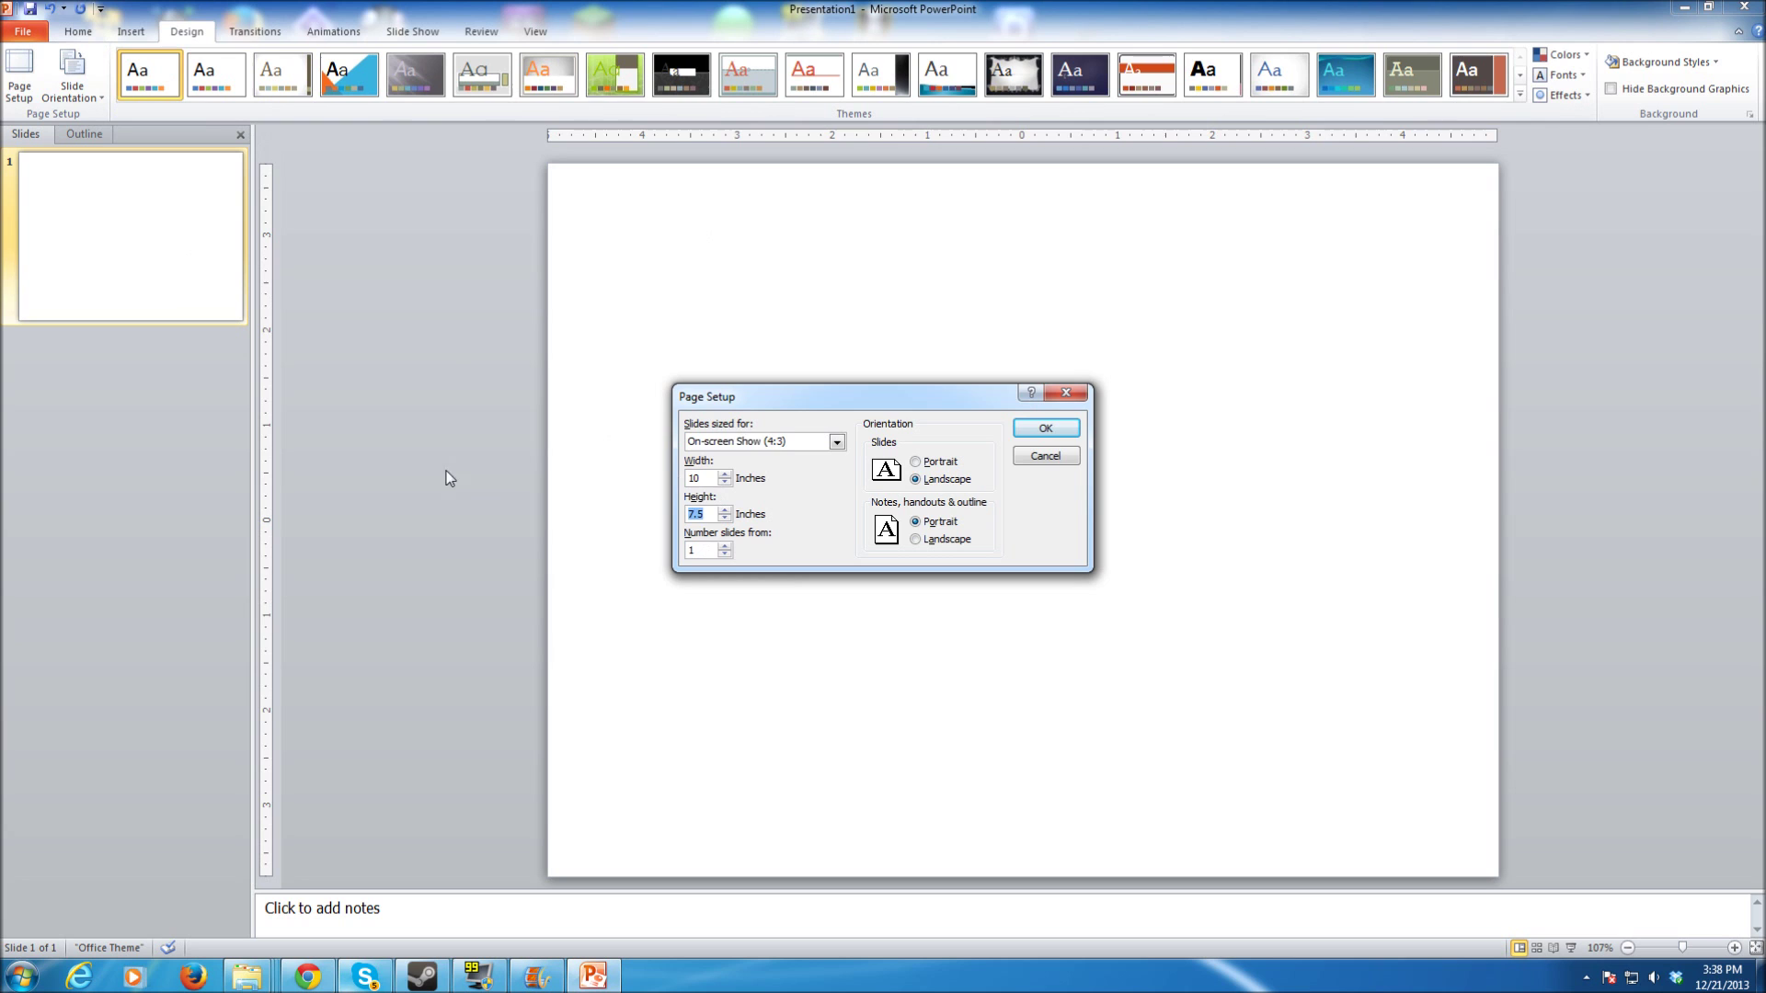
{"action": "type", "text": "3.13"}
{"action": "key", "text": "shift+Tab"}
{"action": "type", "text": "6"}
{"action": "left_click", "coordinate": [1047, 430]}
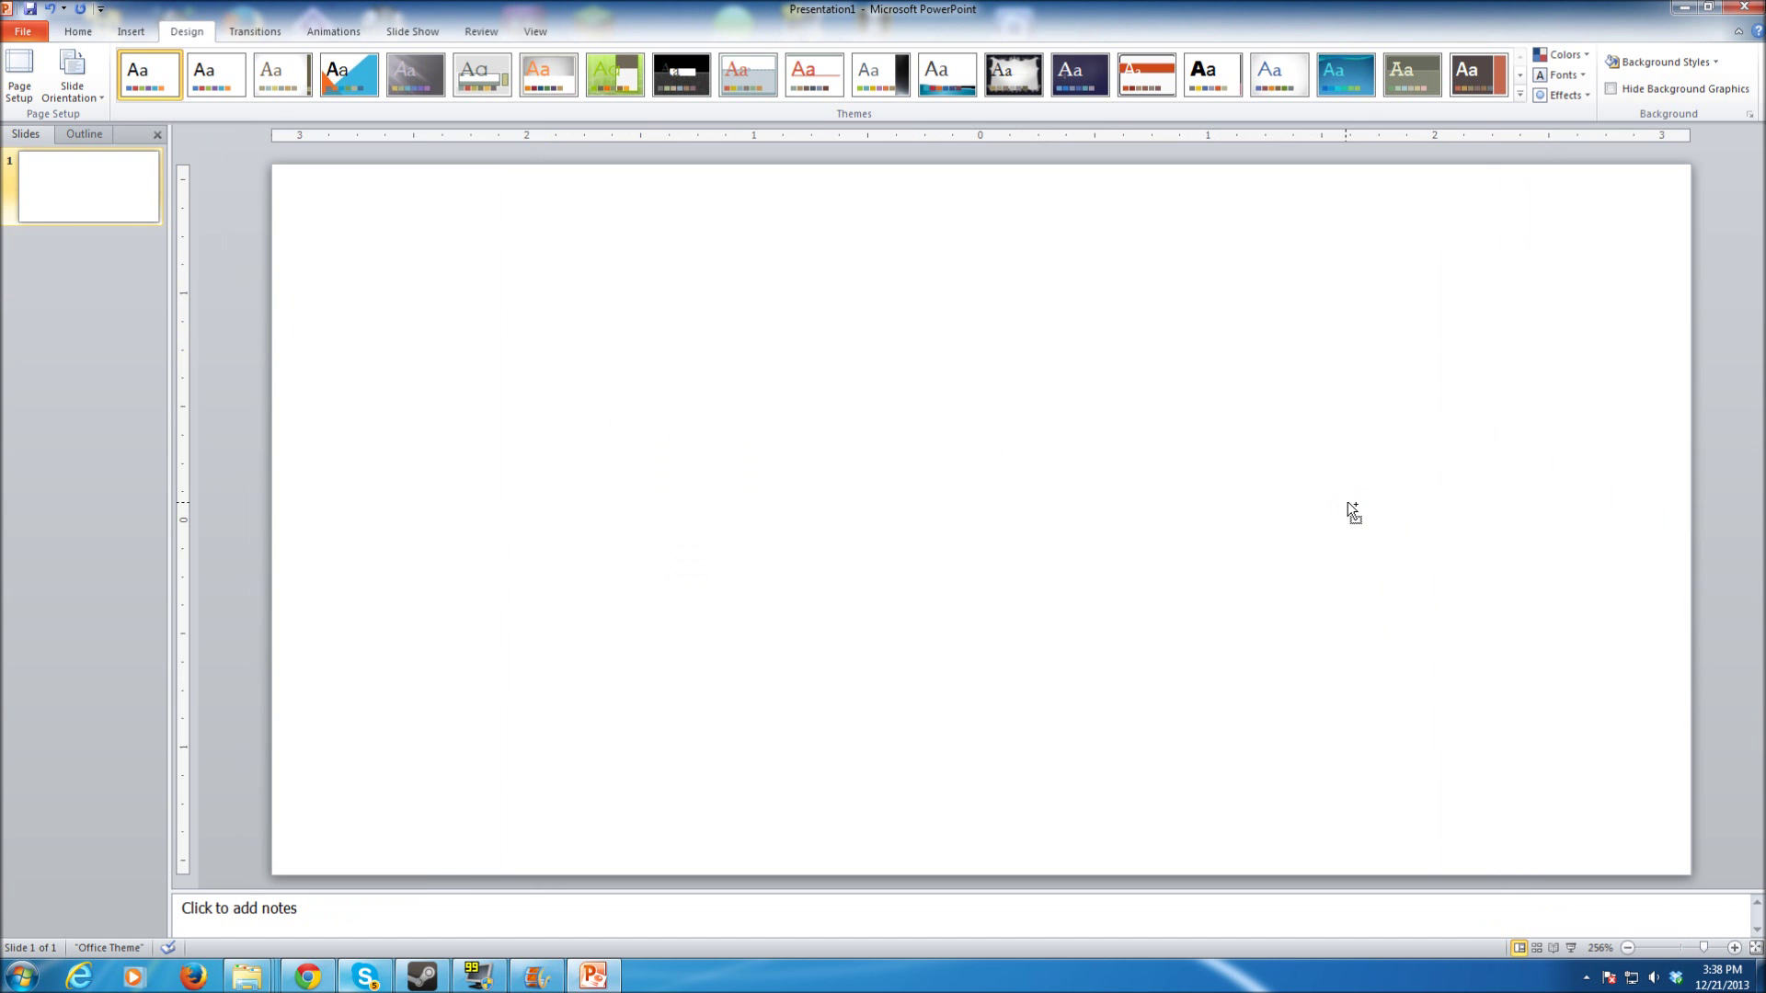
- Place the Spelunky image back so it covers the whole slide edge to edge
{"action": "left_click_drag", "start_coordinate": [1347, 503], "coordinate": [1347, 503]}
{"action": "scroll", "coordinate": [996, 342], "scroll_direction": "down", "scroll_amount": 1}
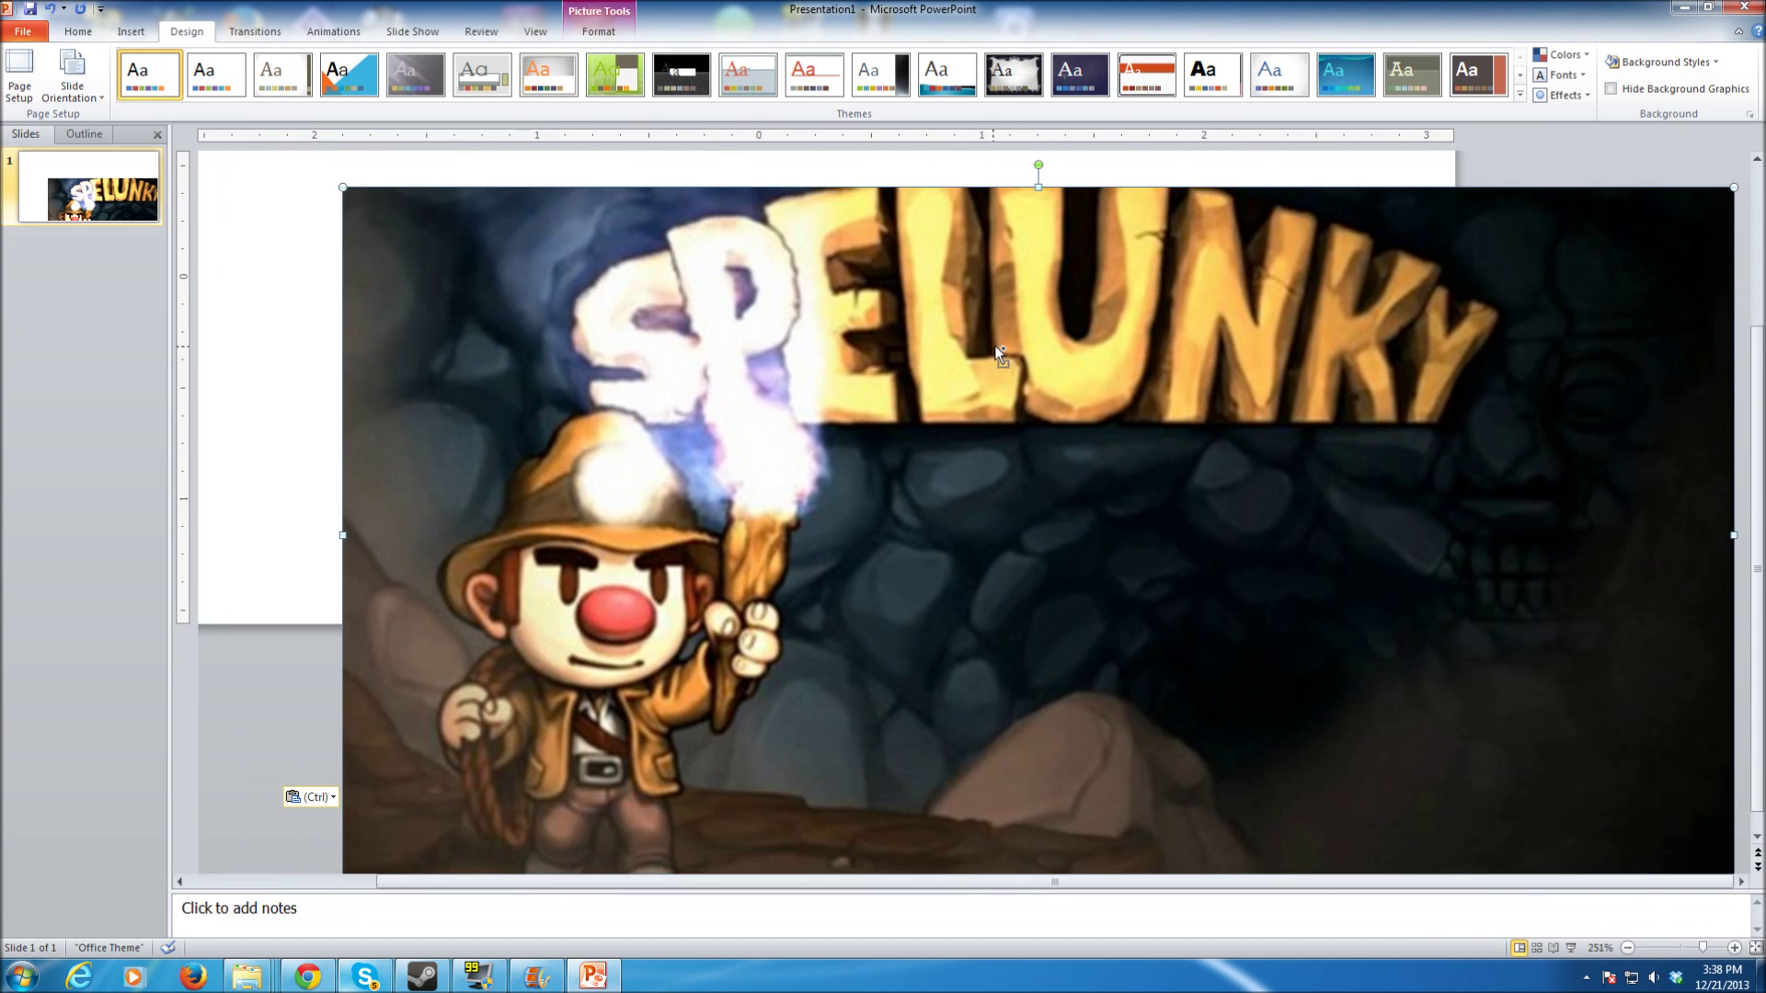
{"action": "scroll", "coordinate": [997, 342], "scroll_direction": "down", "scroll_amount": 5, "text": "ctrl"}
{"action": "left_click_drag", "start_coordinate": [979, 502], "coordinate": [838, 376]}
{"action": "left_click", "coordinate": [1466, 434]}
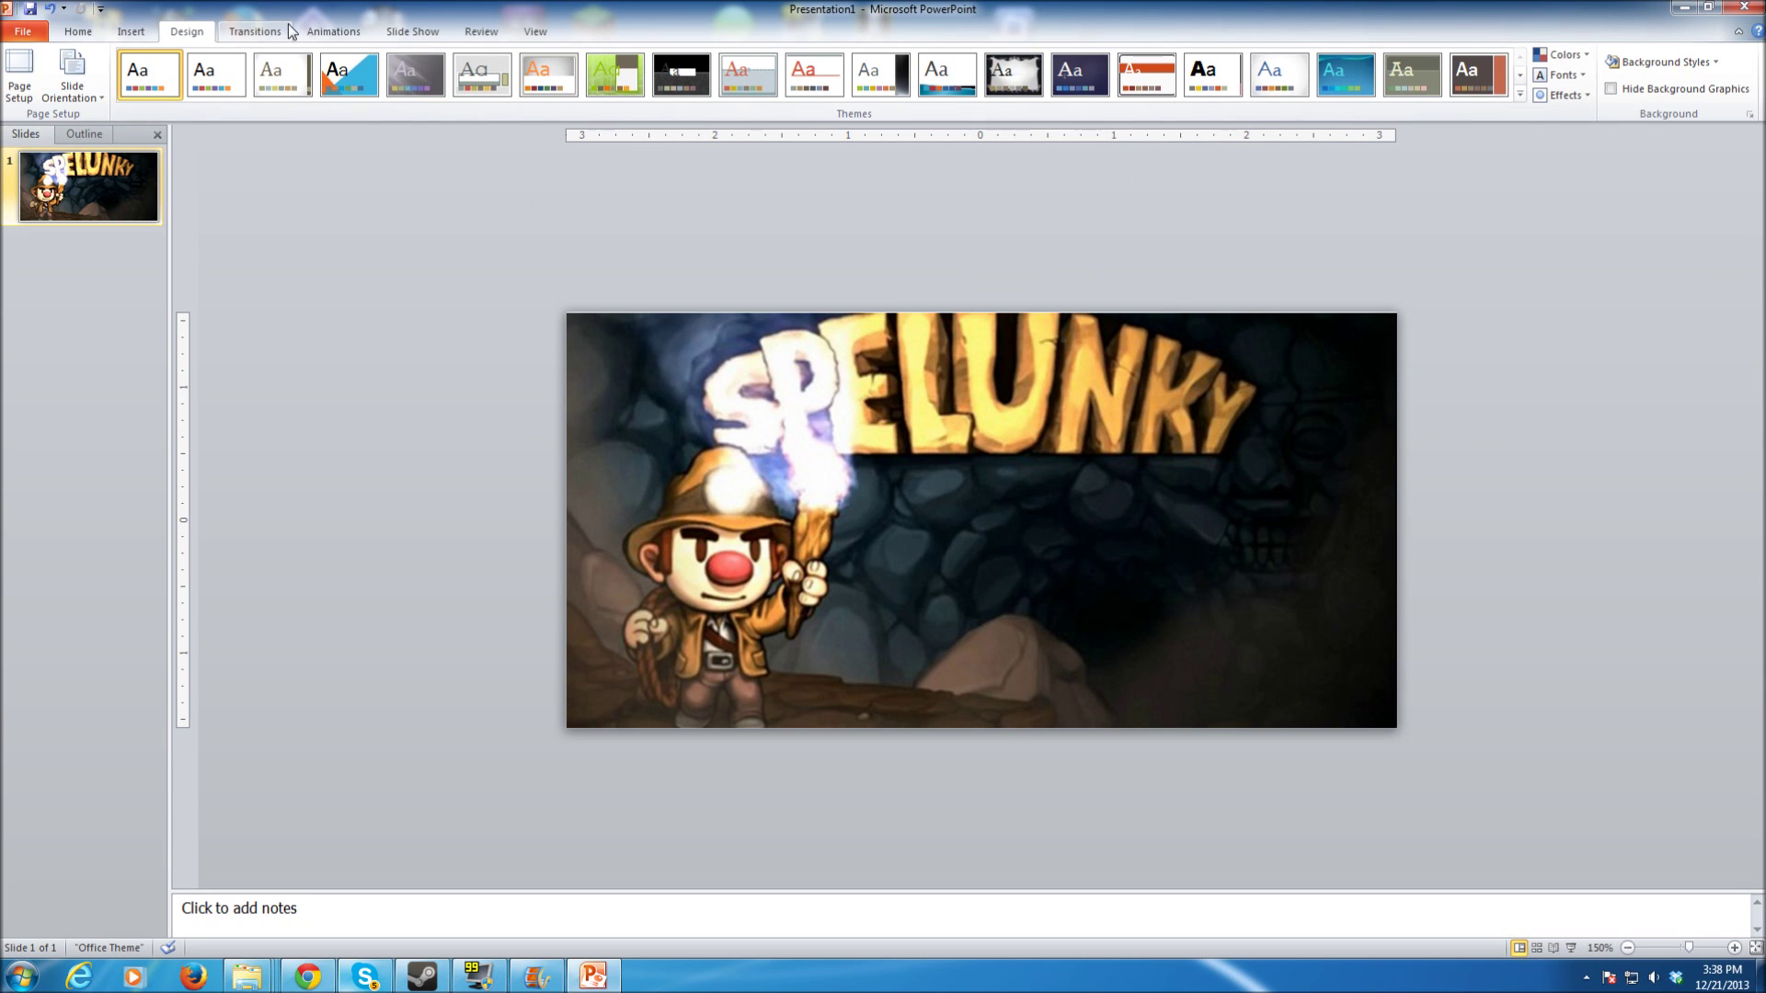
- Insert red-style WordArt and replace its sample text with #24
{"action": "left_click", "coordinate": [131, 33]}
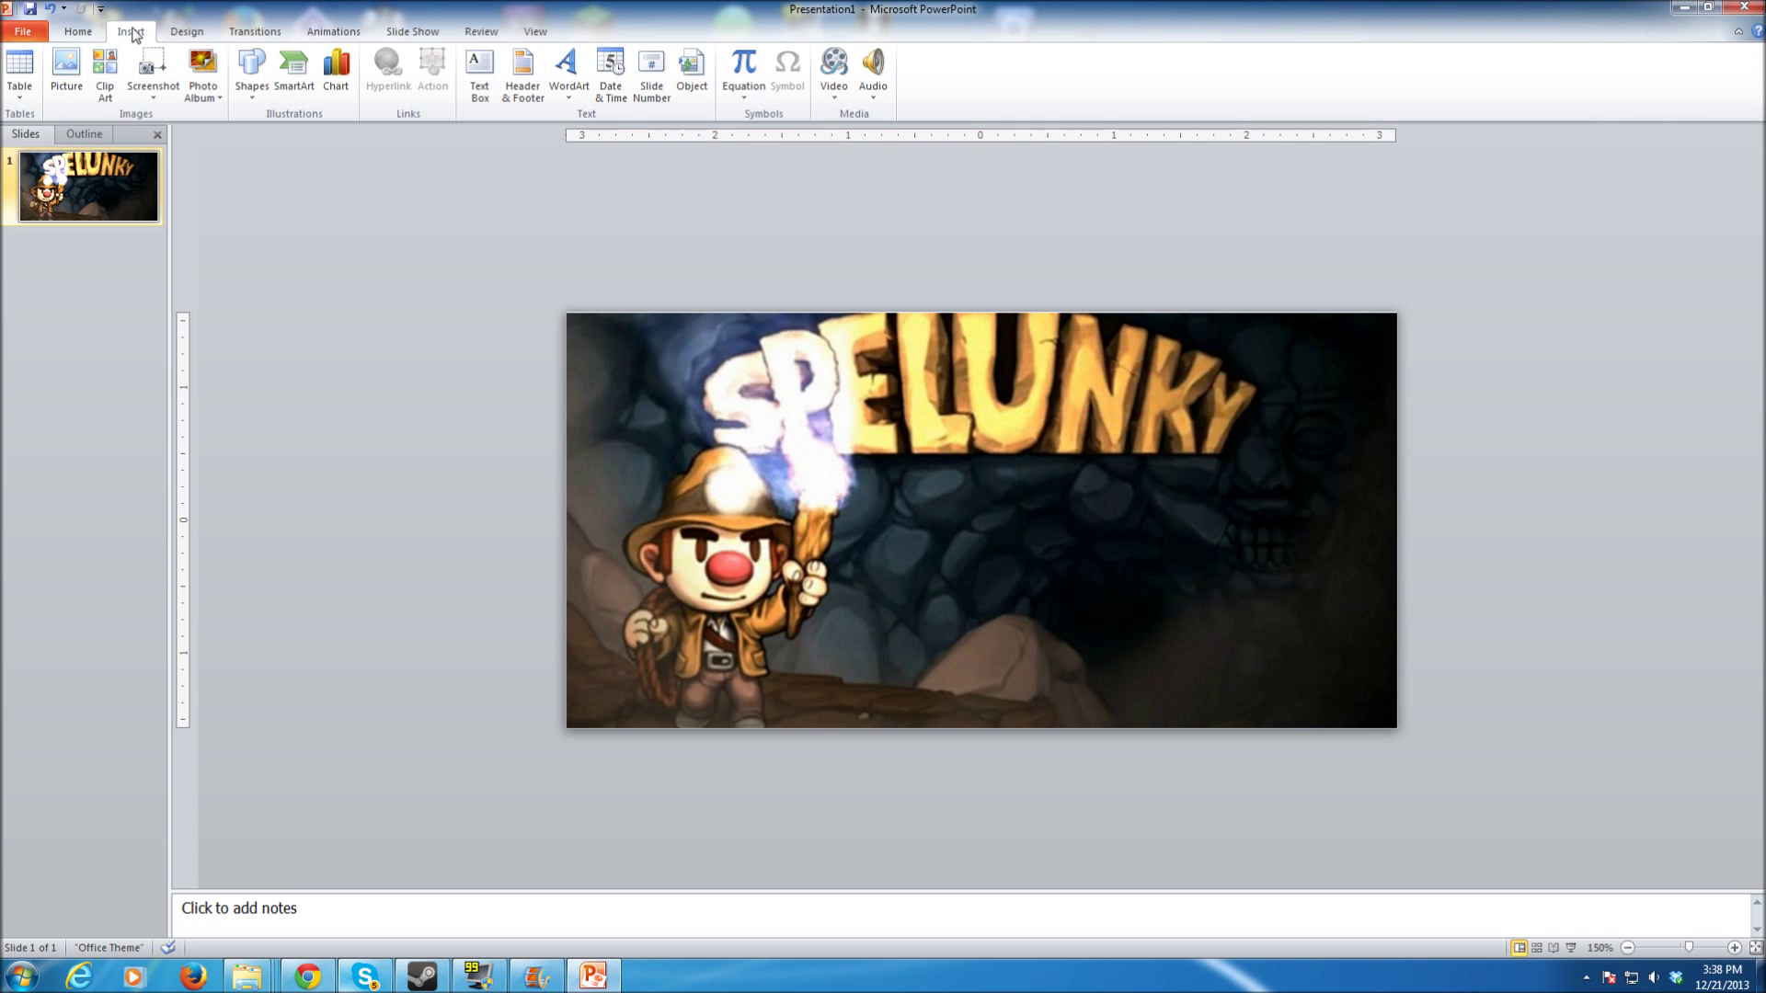
{"action": "left_click", "coordinate": [570, 74]}
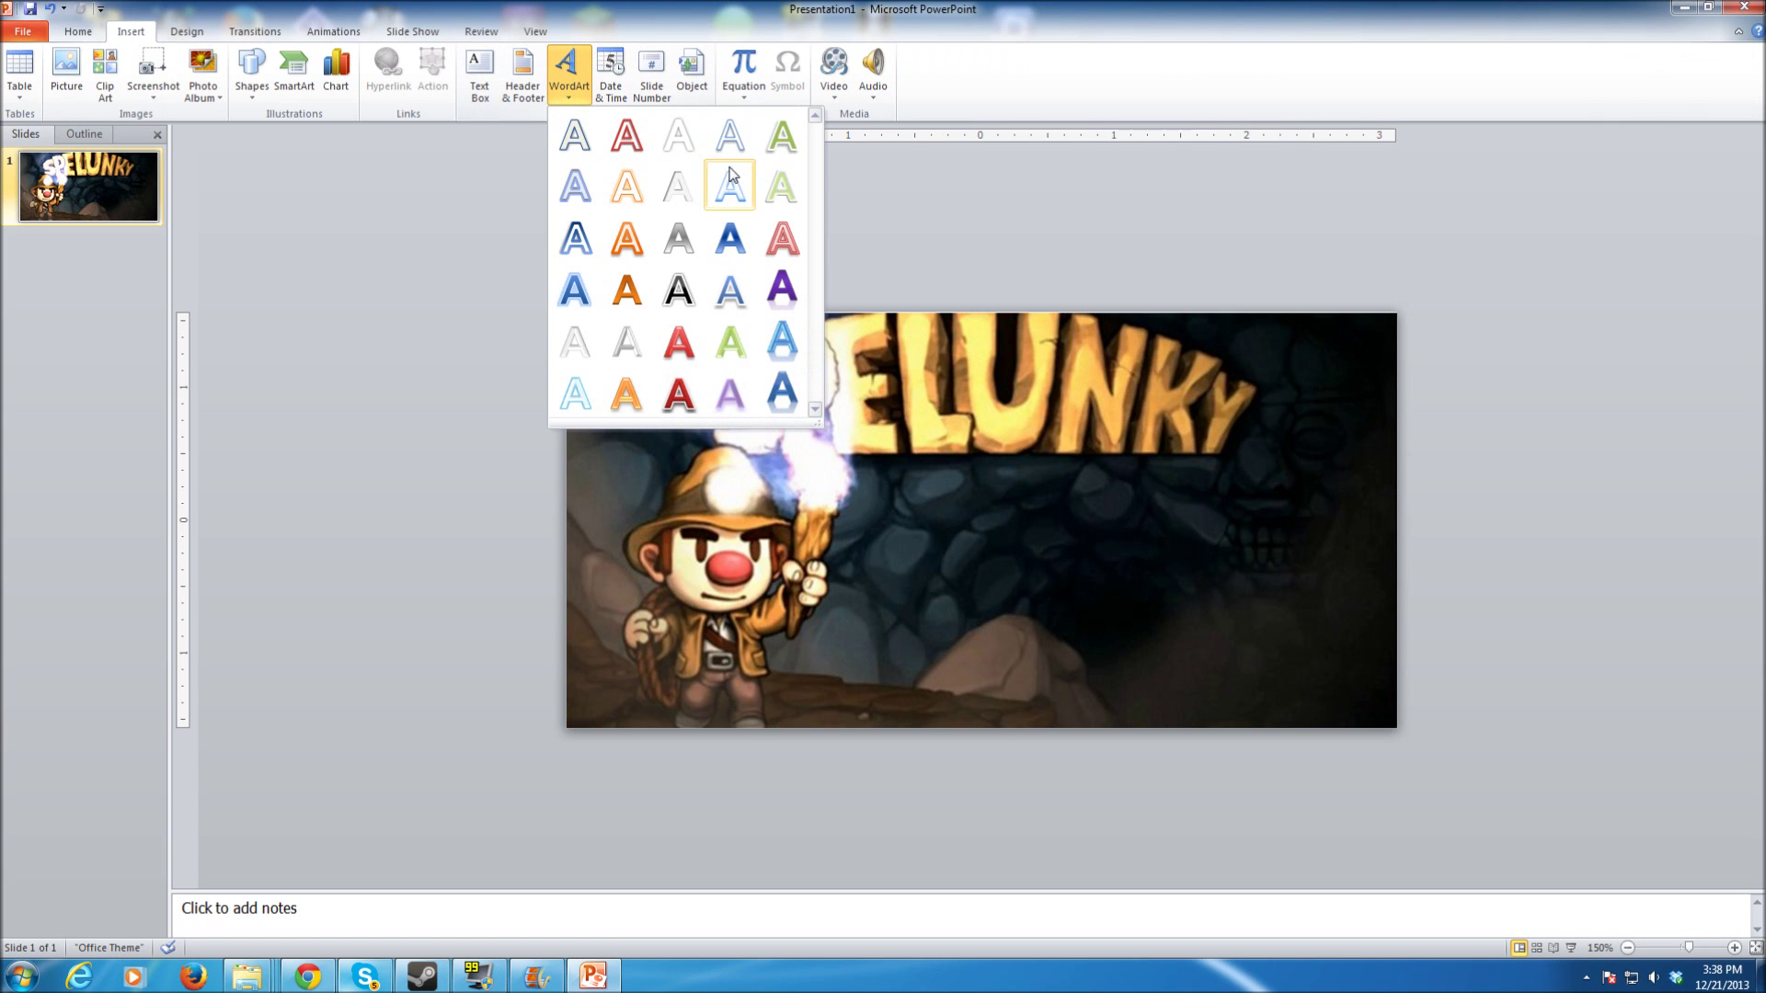
{"action": "left_click", "coordinate": [689, 401]}
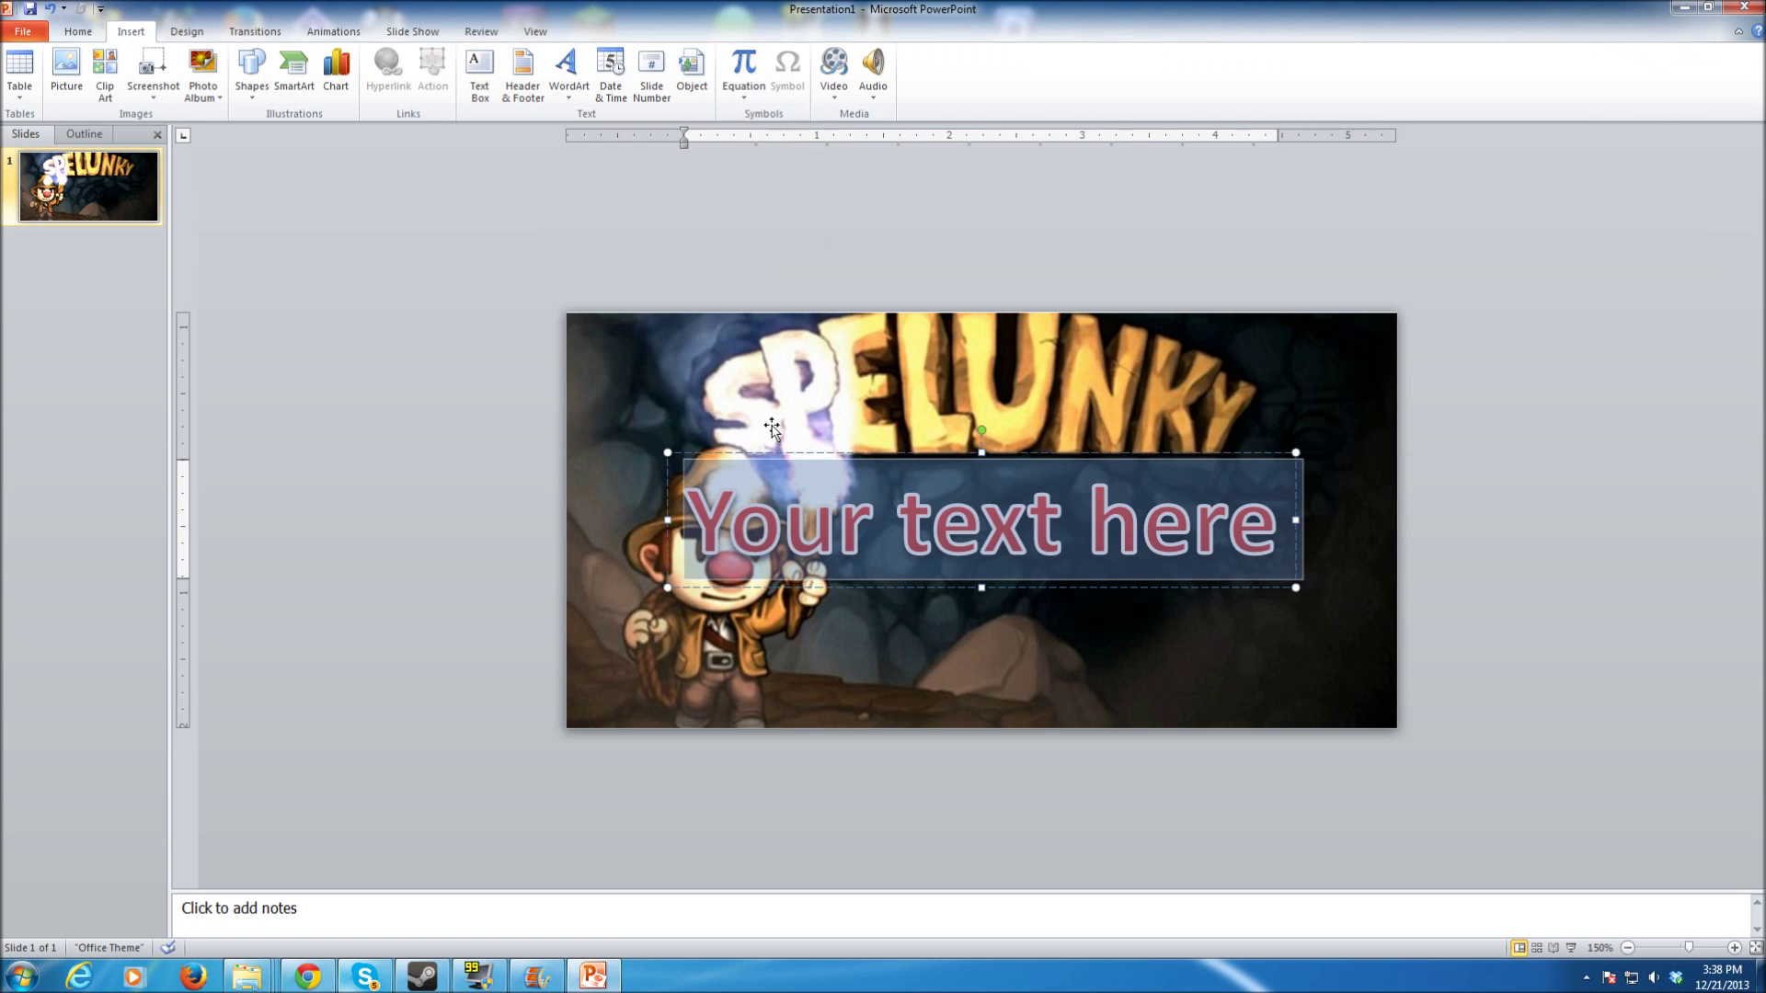
{"action": "left_click", "coordinate": [708, 512]}
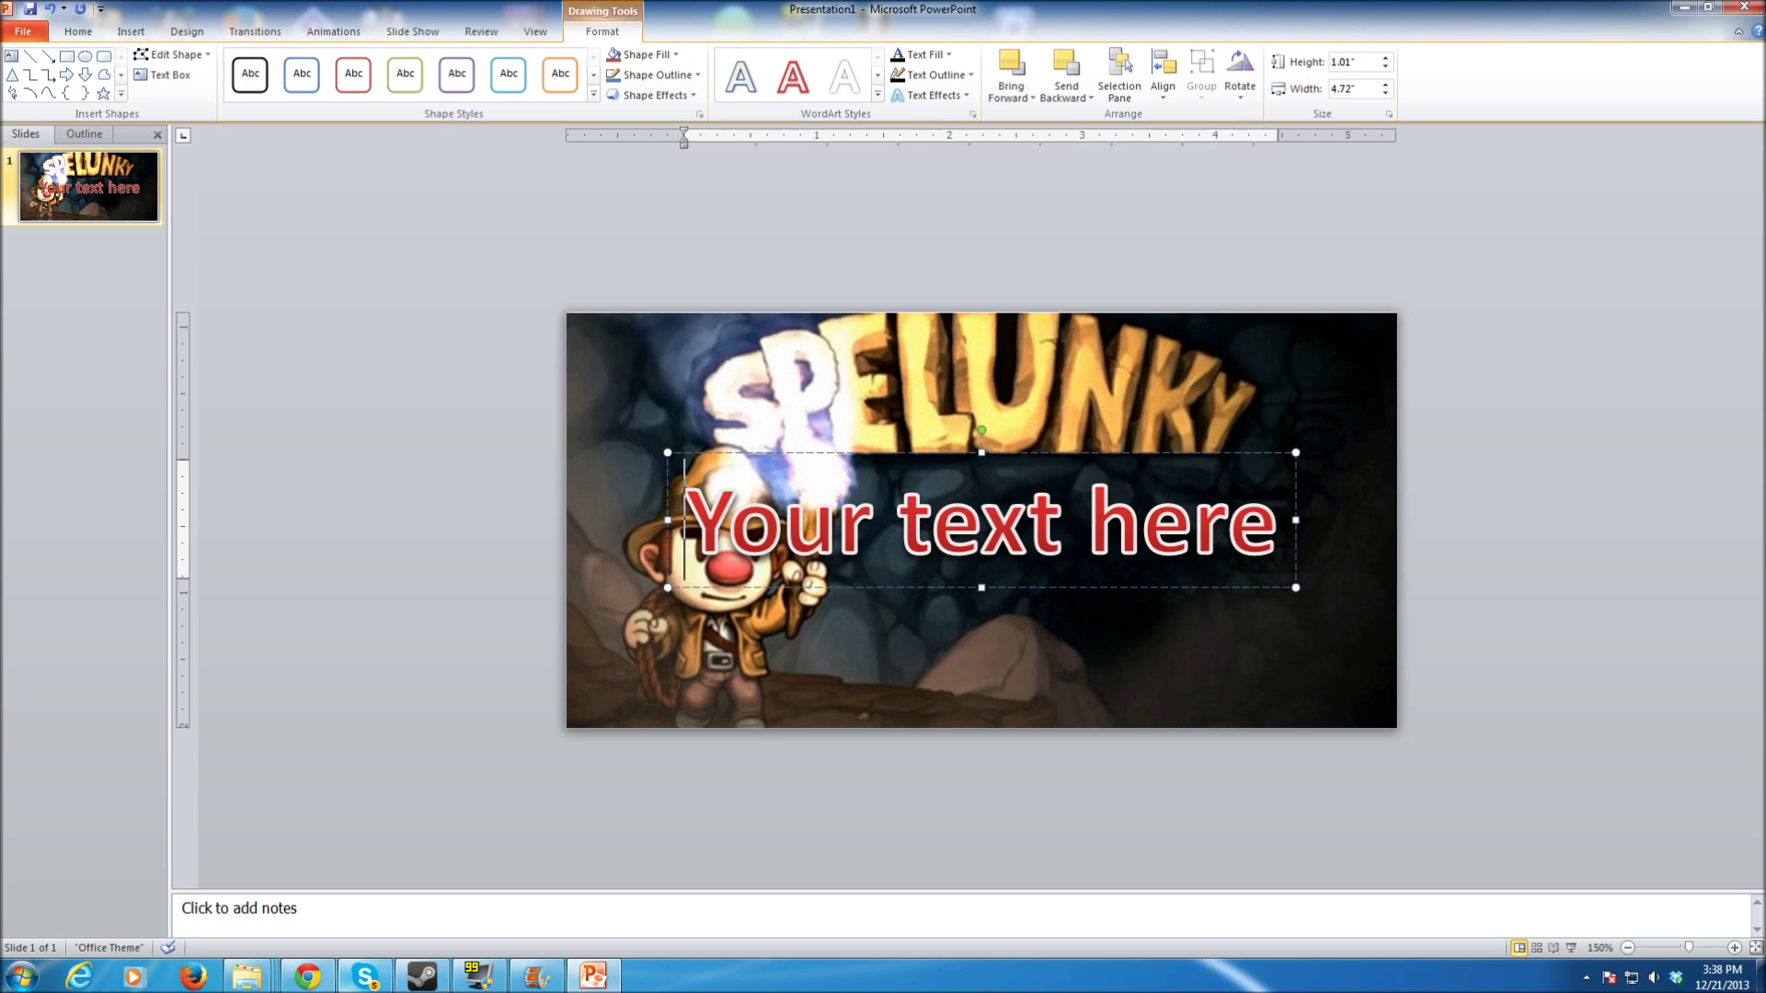
{"action": "left_click_drag", "start_coordinate": [709, 512], "coordinate": [1200, 557]}
{"action": "type", "text": "#"}
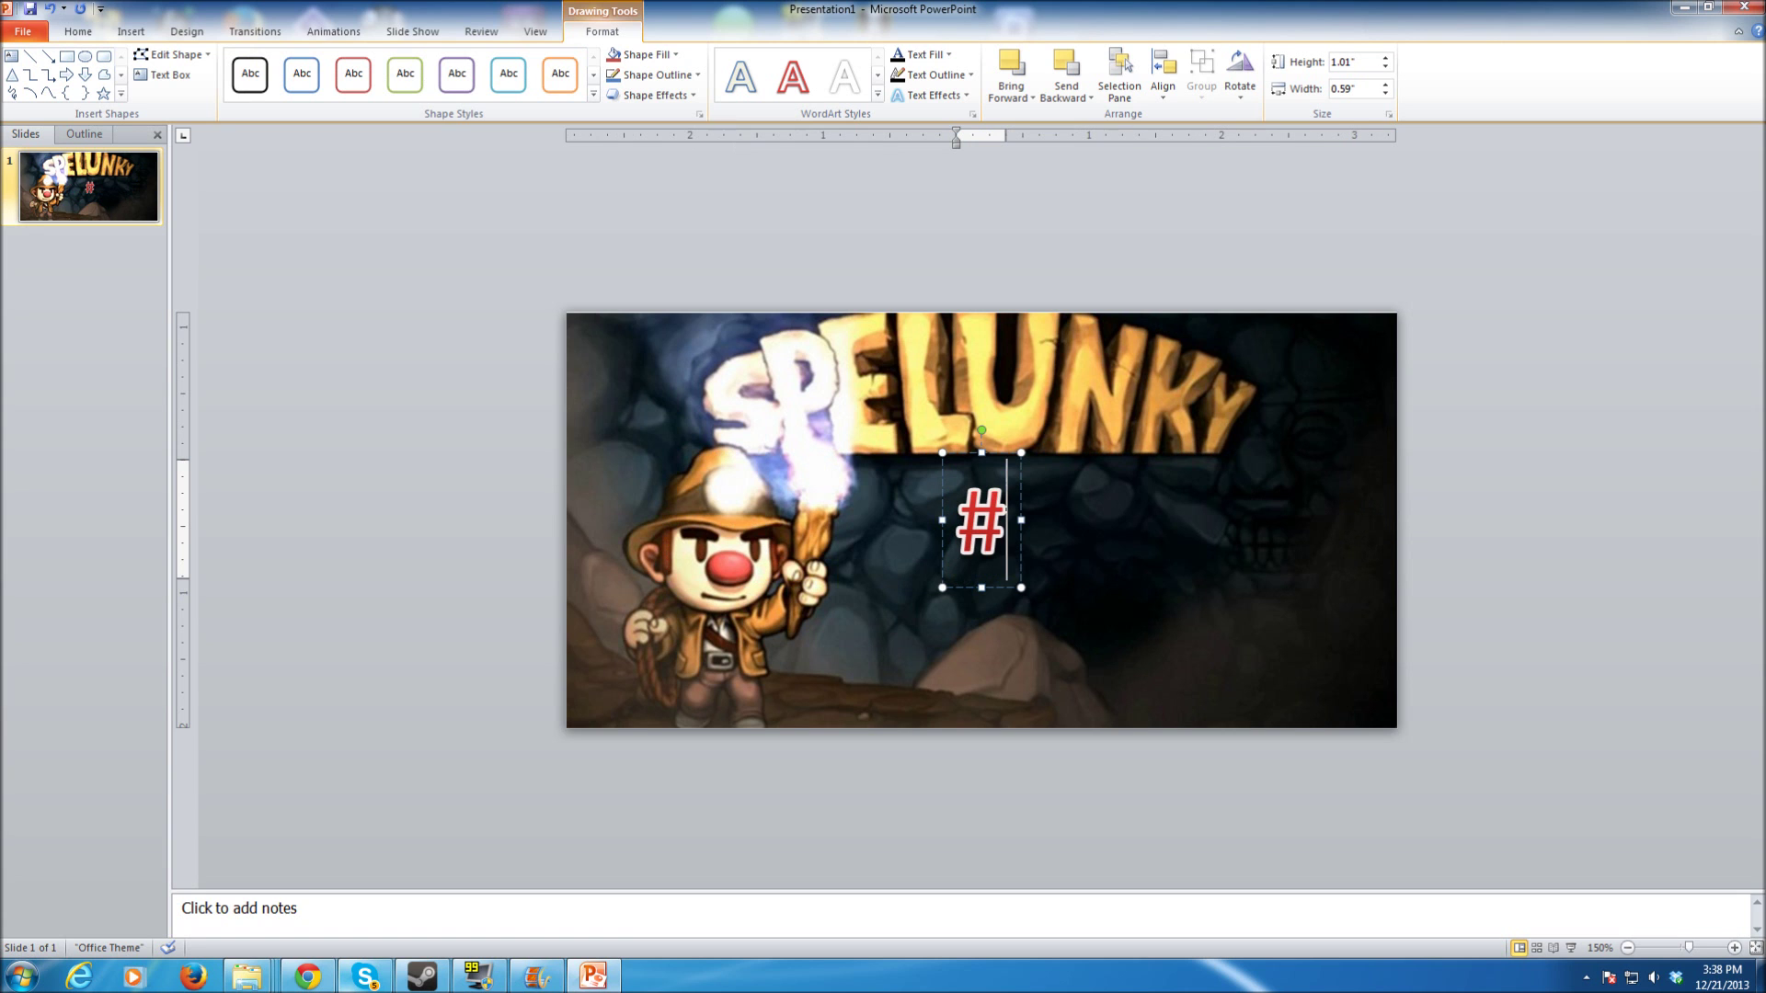
{"action": "type", "text": "24"}
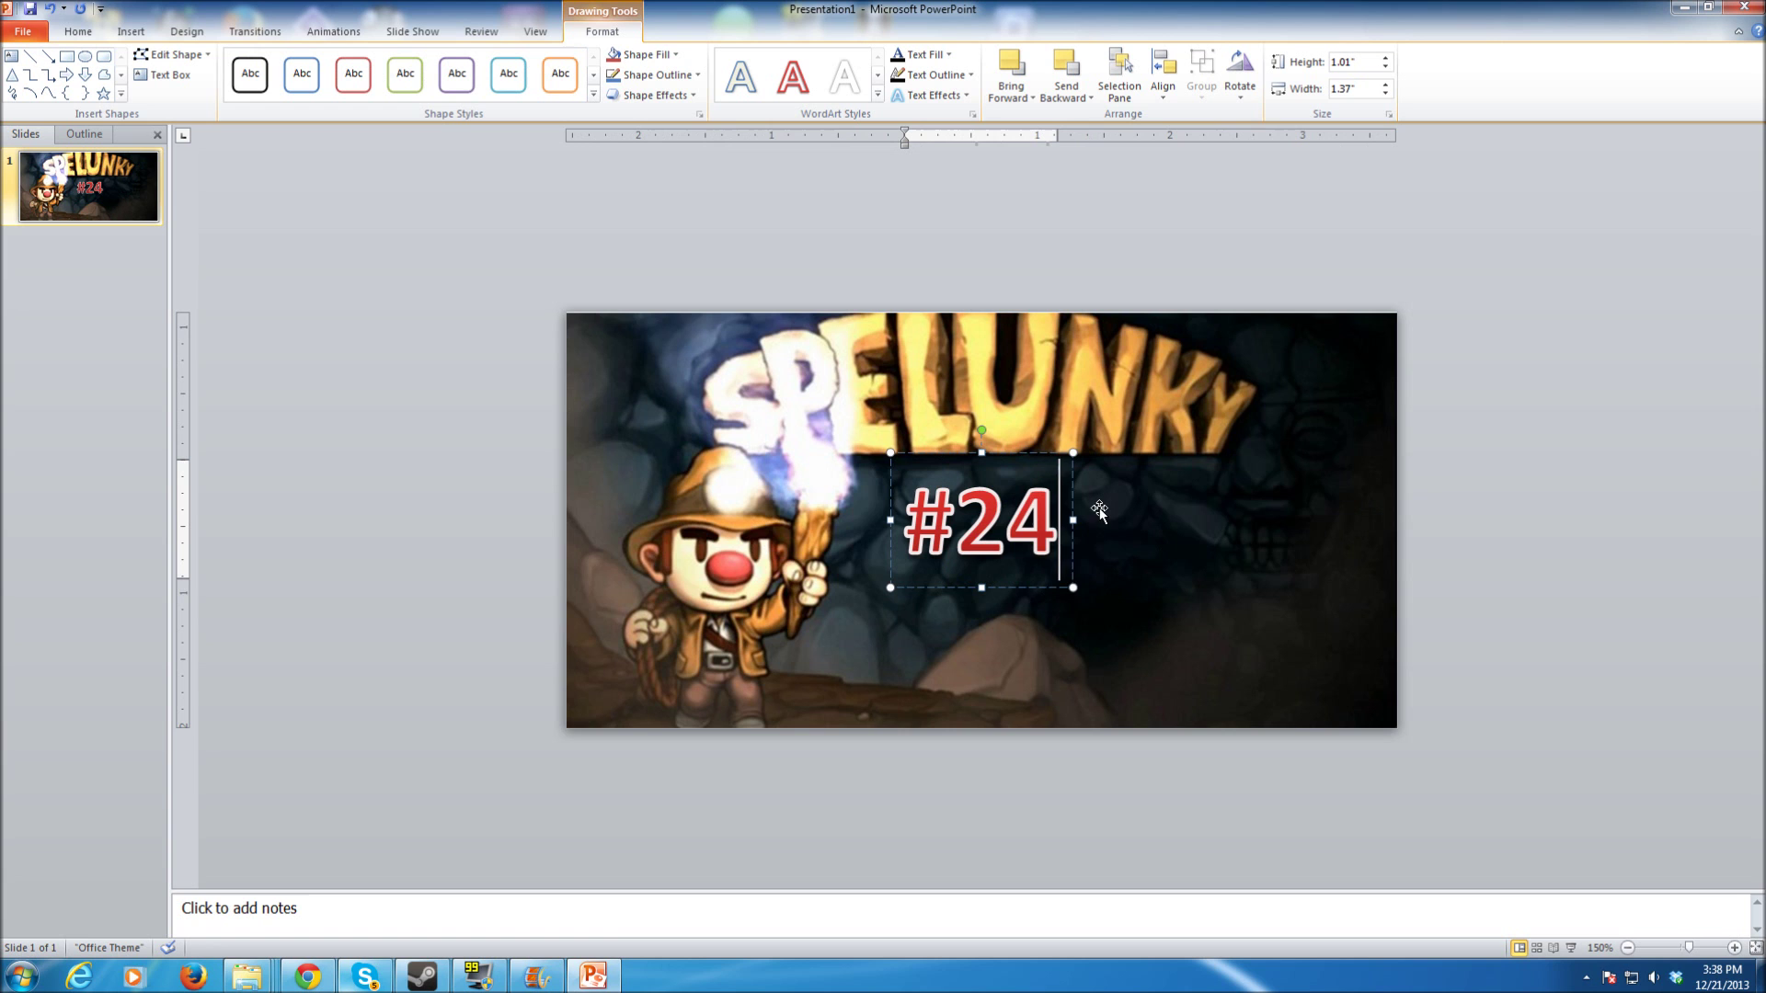
- Enlarge #24 with repeated Grow Font and move it to the picture's lower right
{"action": "left_click_drag", "start_coordinate": [1058, 515], "coordinate": [930, 504]}
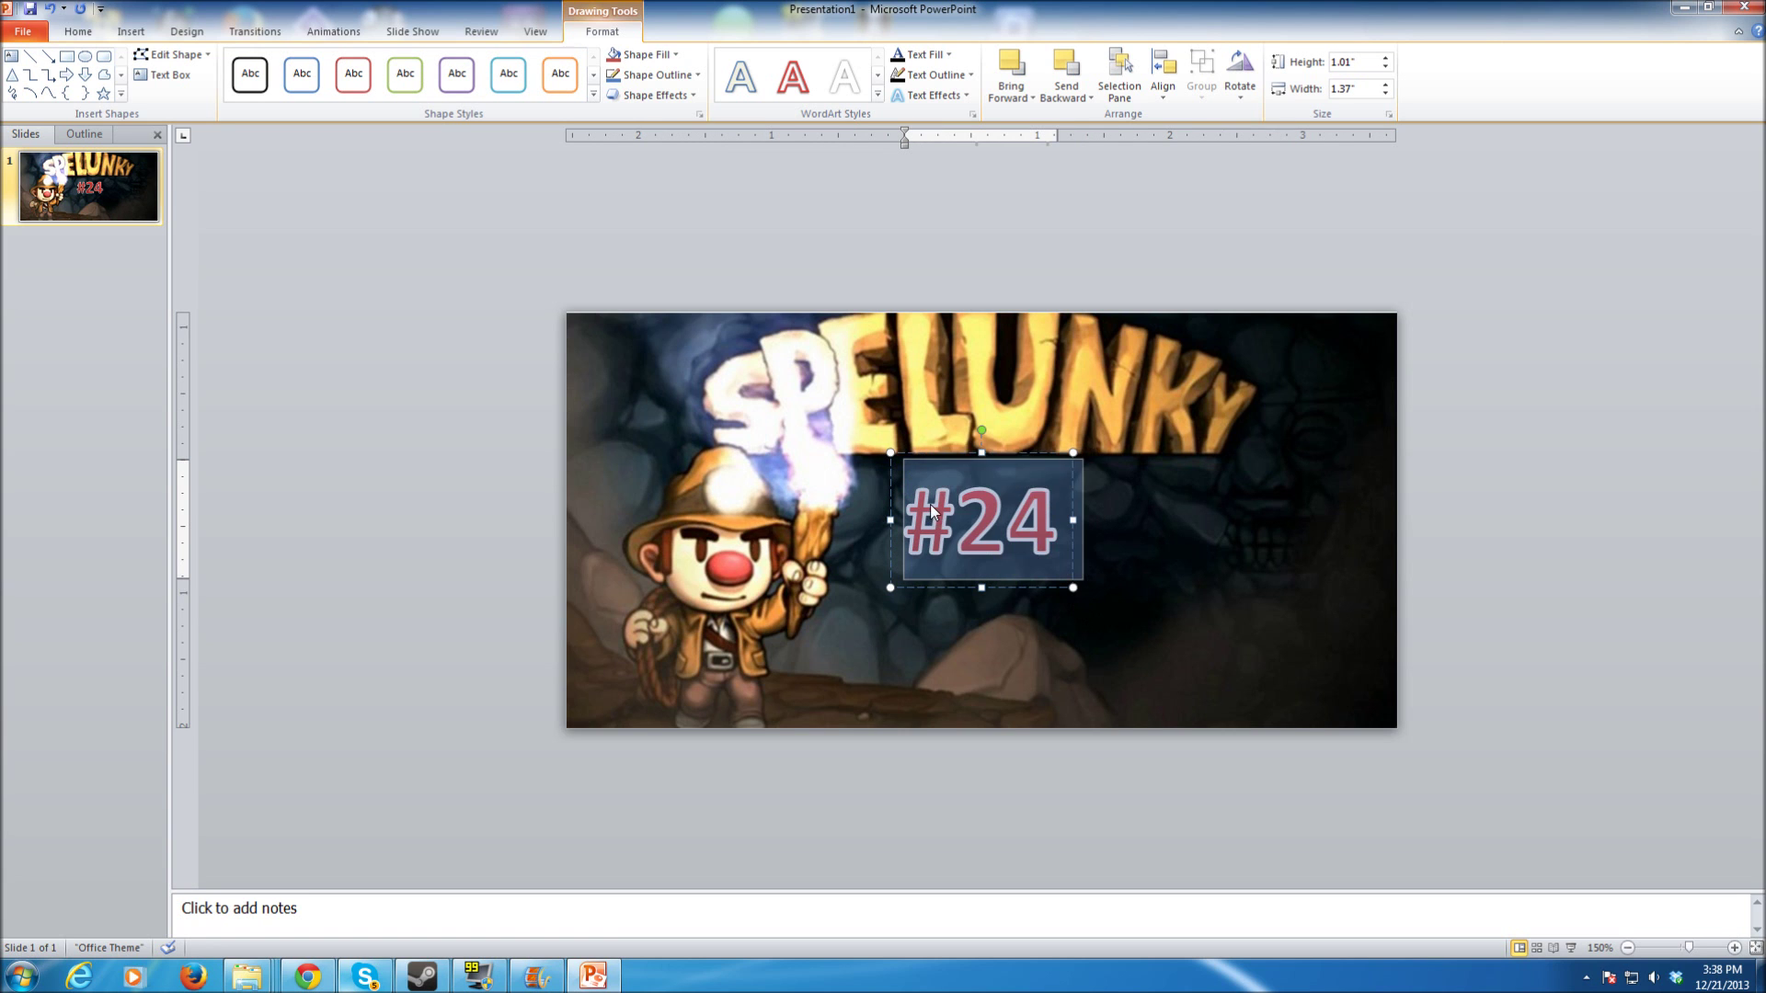
{"action": "right_click", "coordinate": [930, 504]}
{"action": "left_click", "coordinate": [1037, 455]}
{"action": "left_click", "coordinate": [1036, 455]}
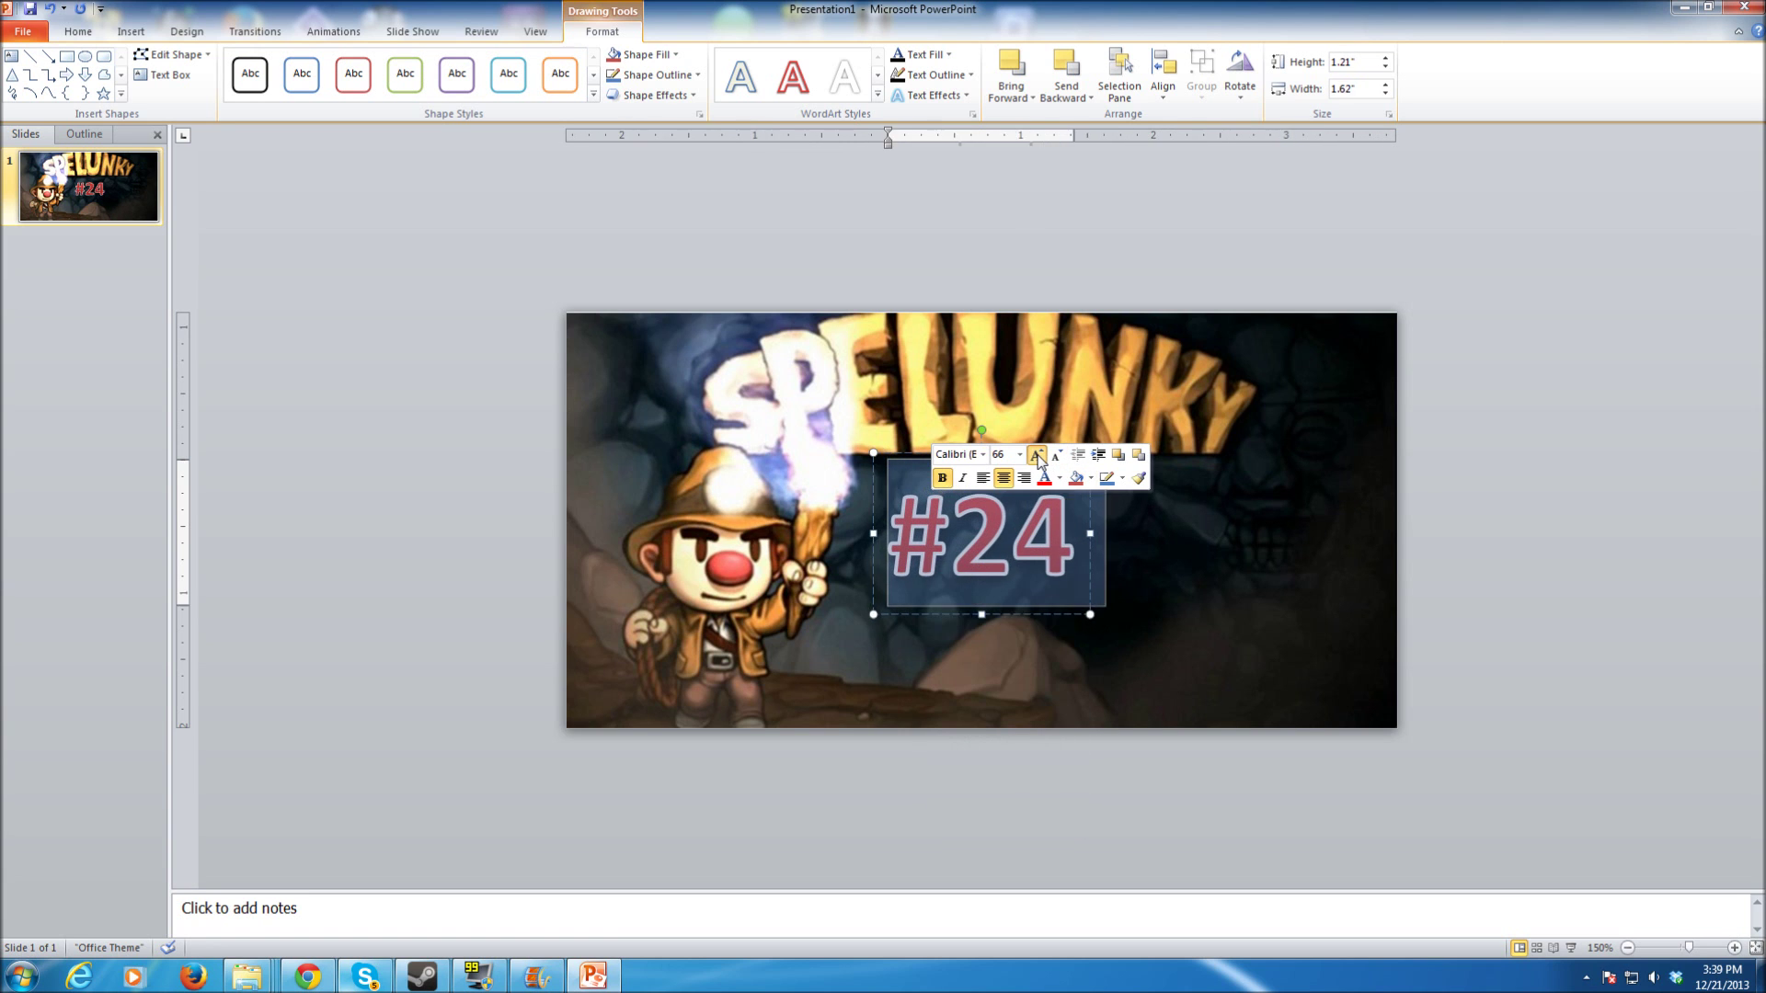
{"action": "left_click", "coordinate": [1037, 454]}
{"action": "left_click", "coordinate": [1036, 455]}
{"action": "left_click", "coordinate": [1036, 455]}
{"action": "left_click", "coordinate": [1133, 604]}
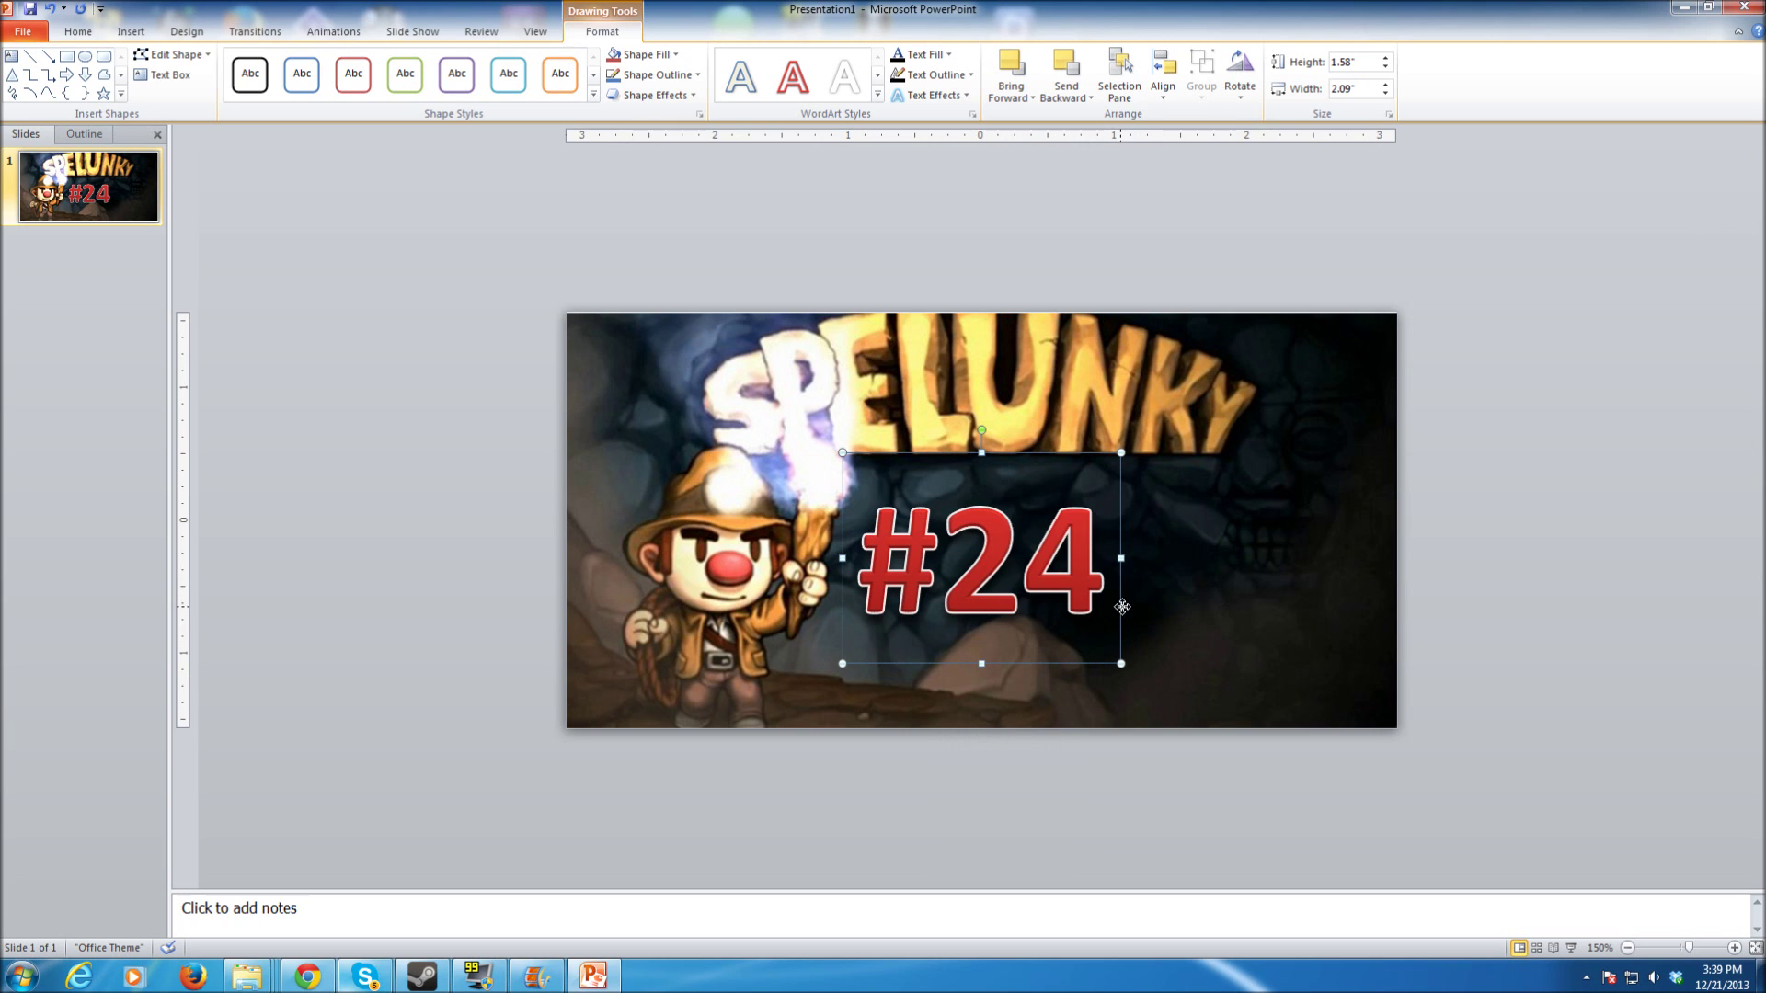
{"action": "left_click_drag", "start_coordinate": [1122, 606], "coordinate": [1367, 633]}
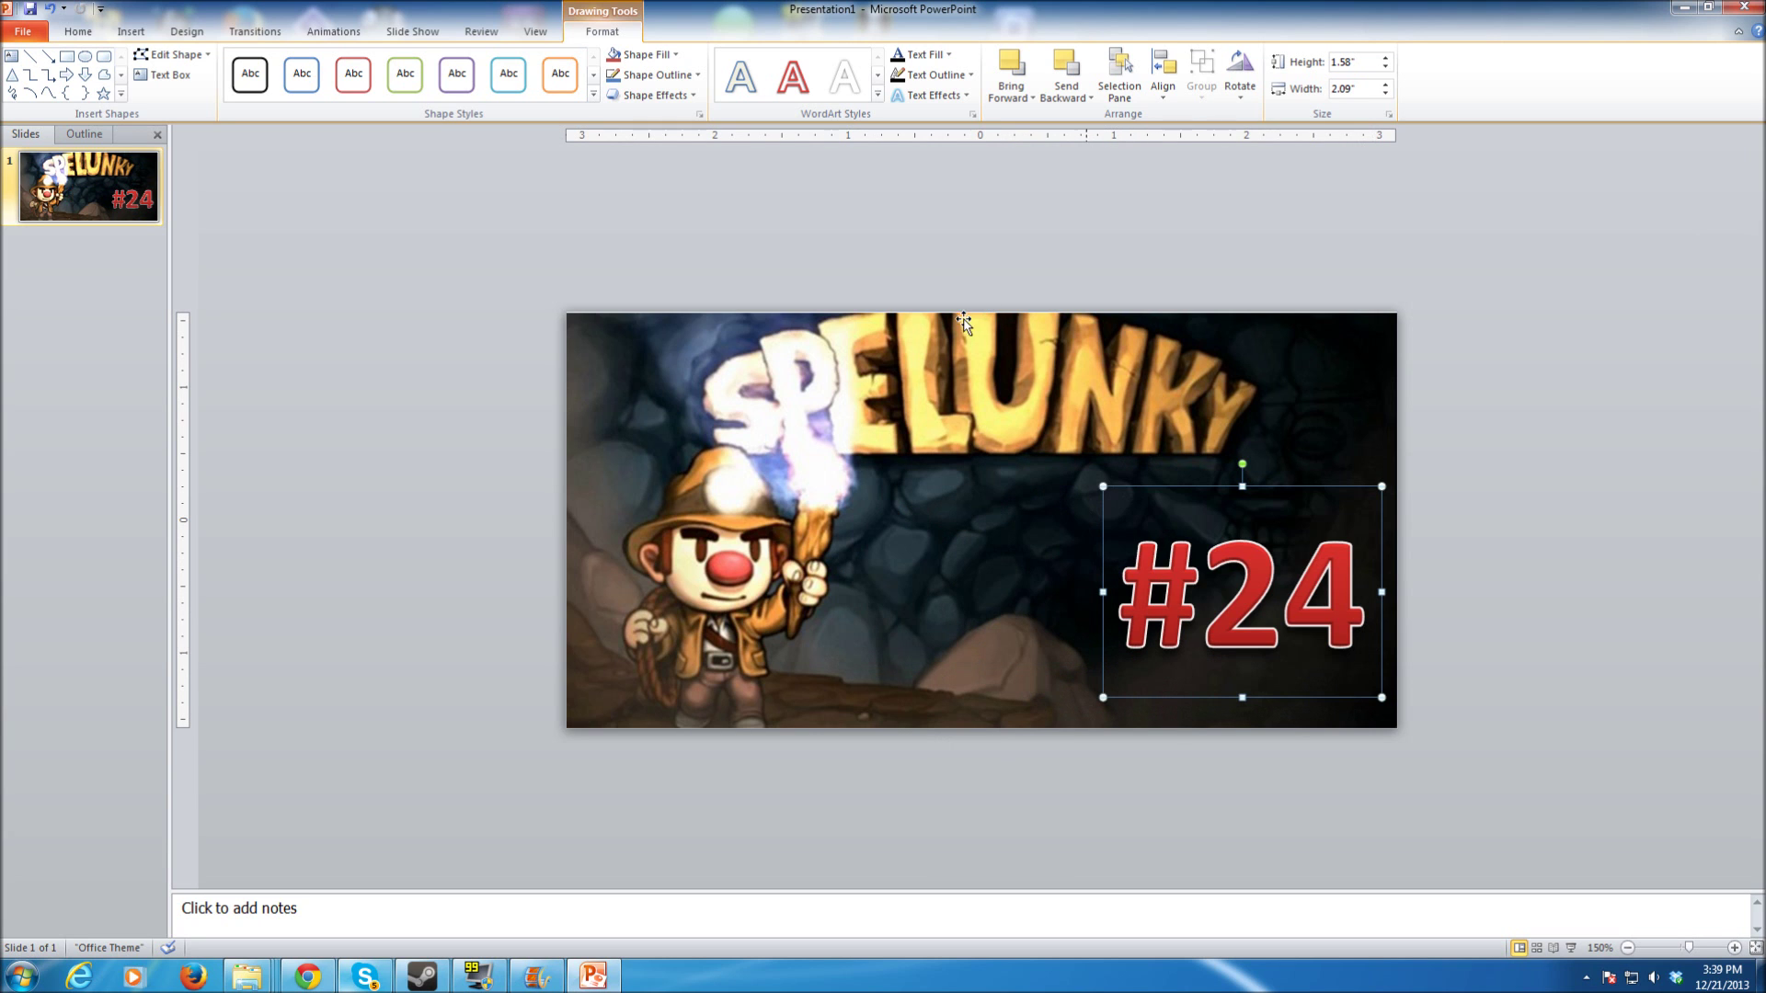
- Apply a plain white WordArt style to all of the #24 text
{"action": "key", "text": "F2"}
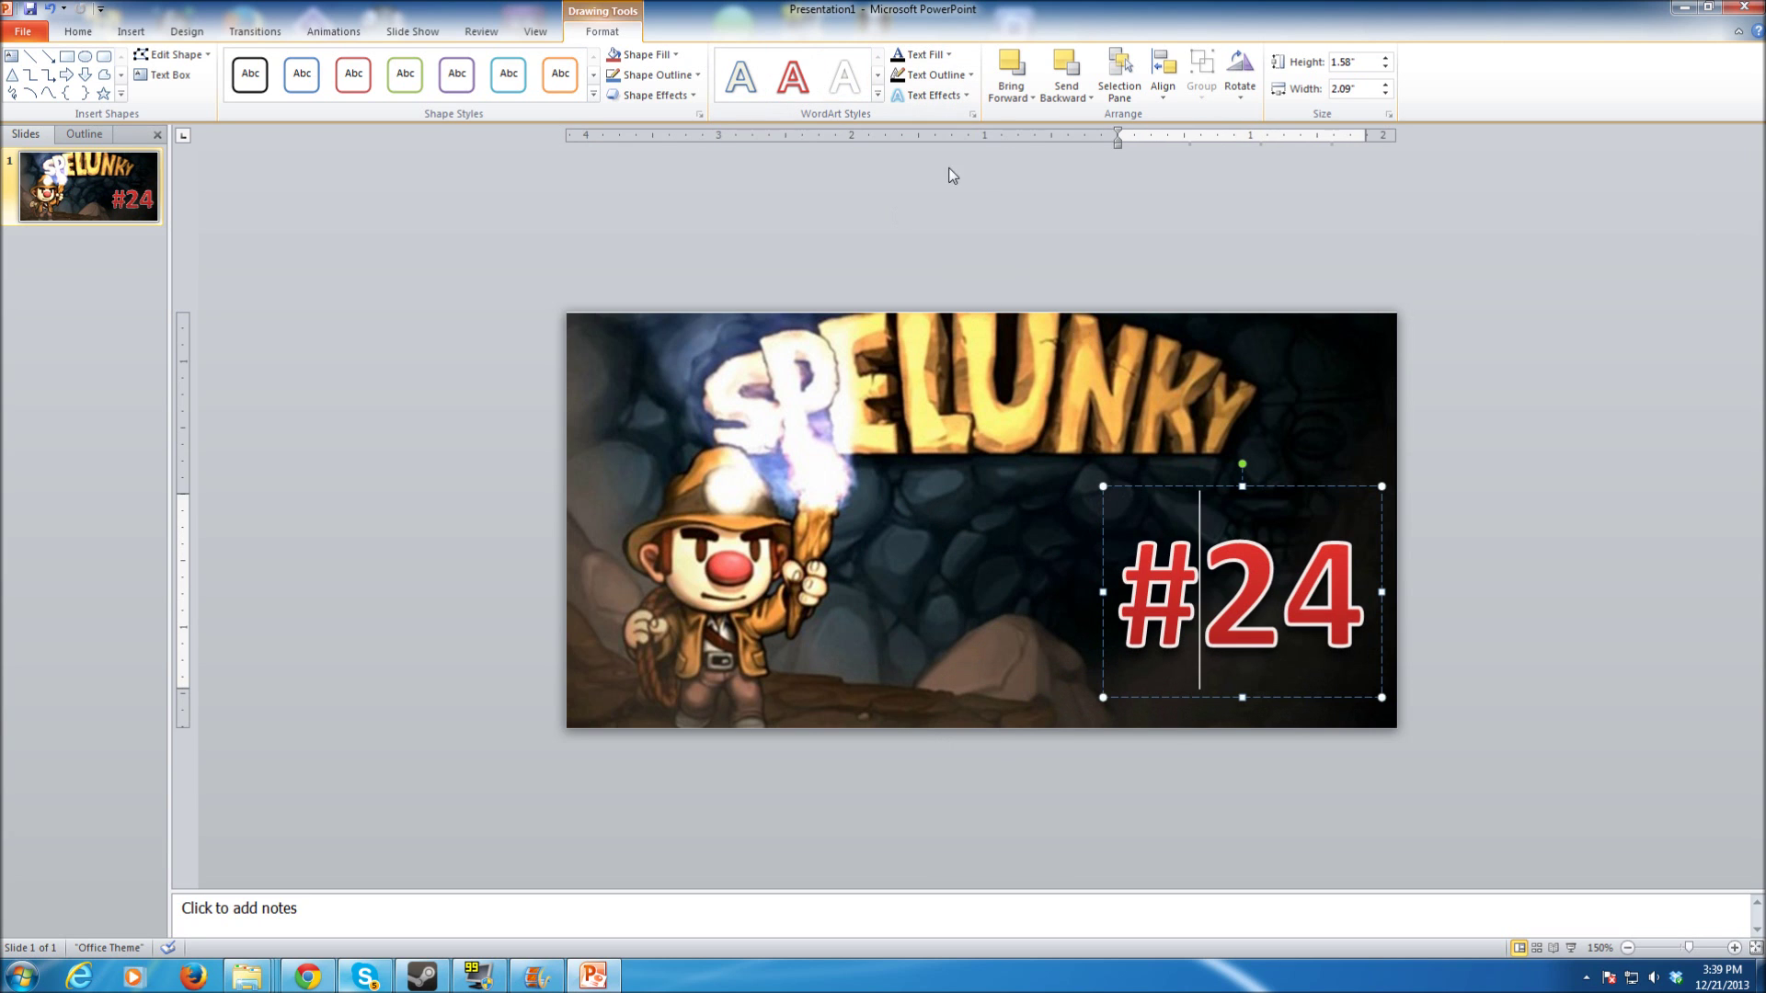
{"action": "left_click", "coordinate": [848, 82]}
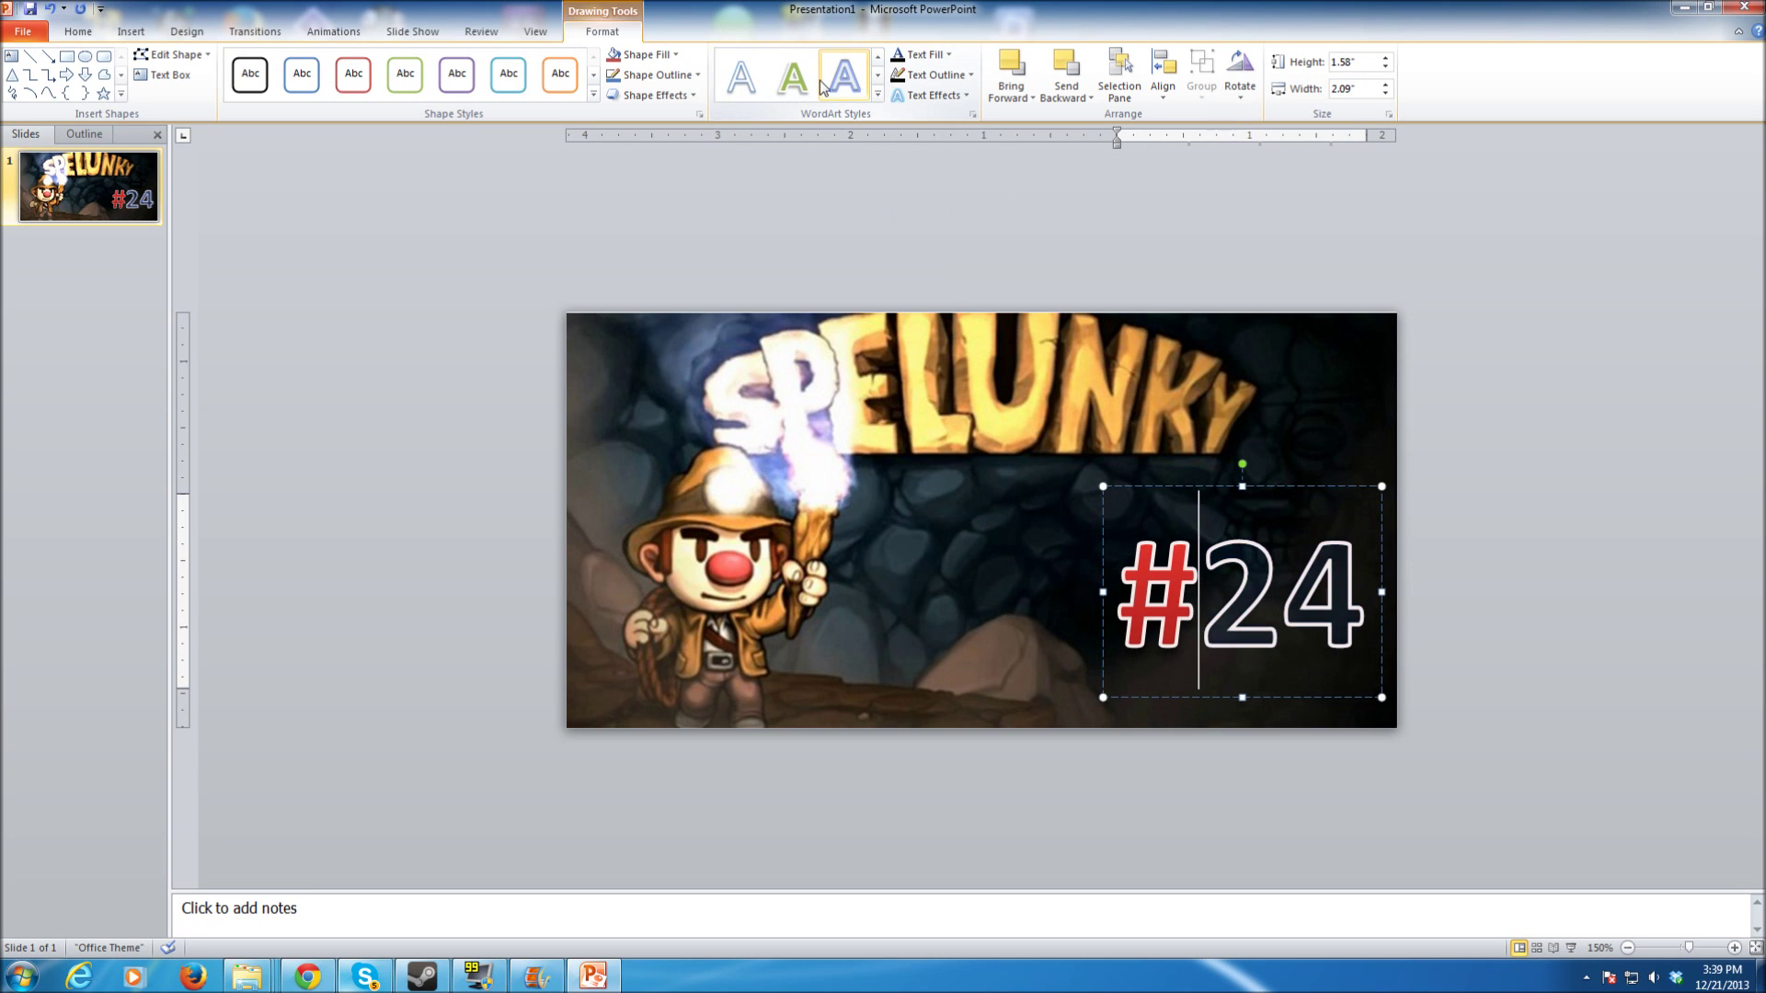
{"action": "key", "text": "ctrl+a"}
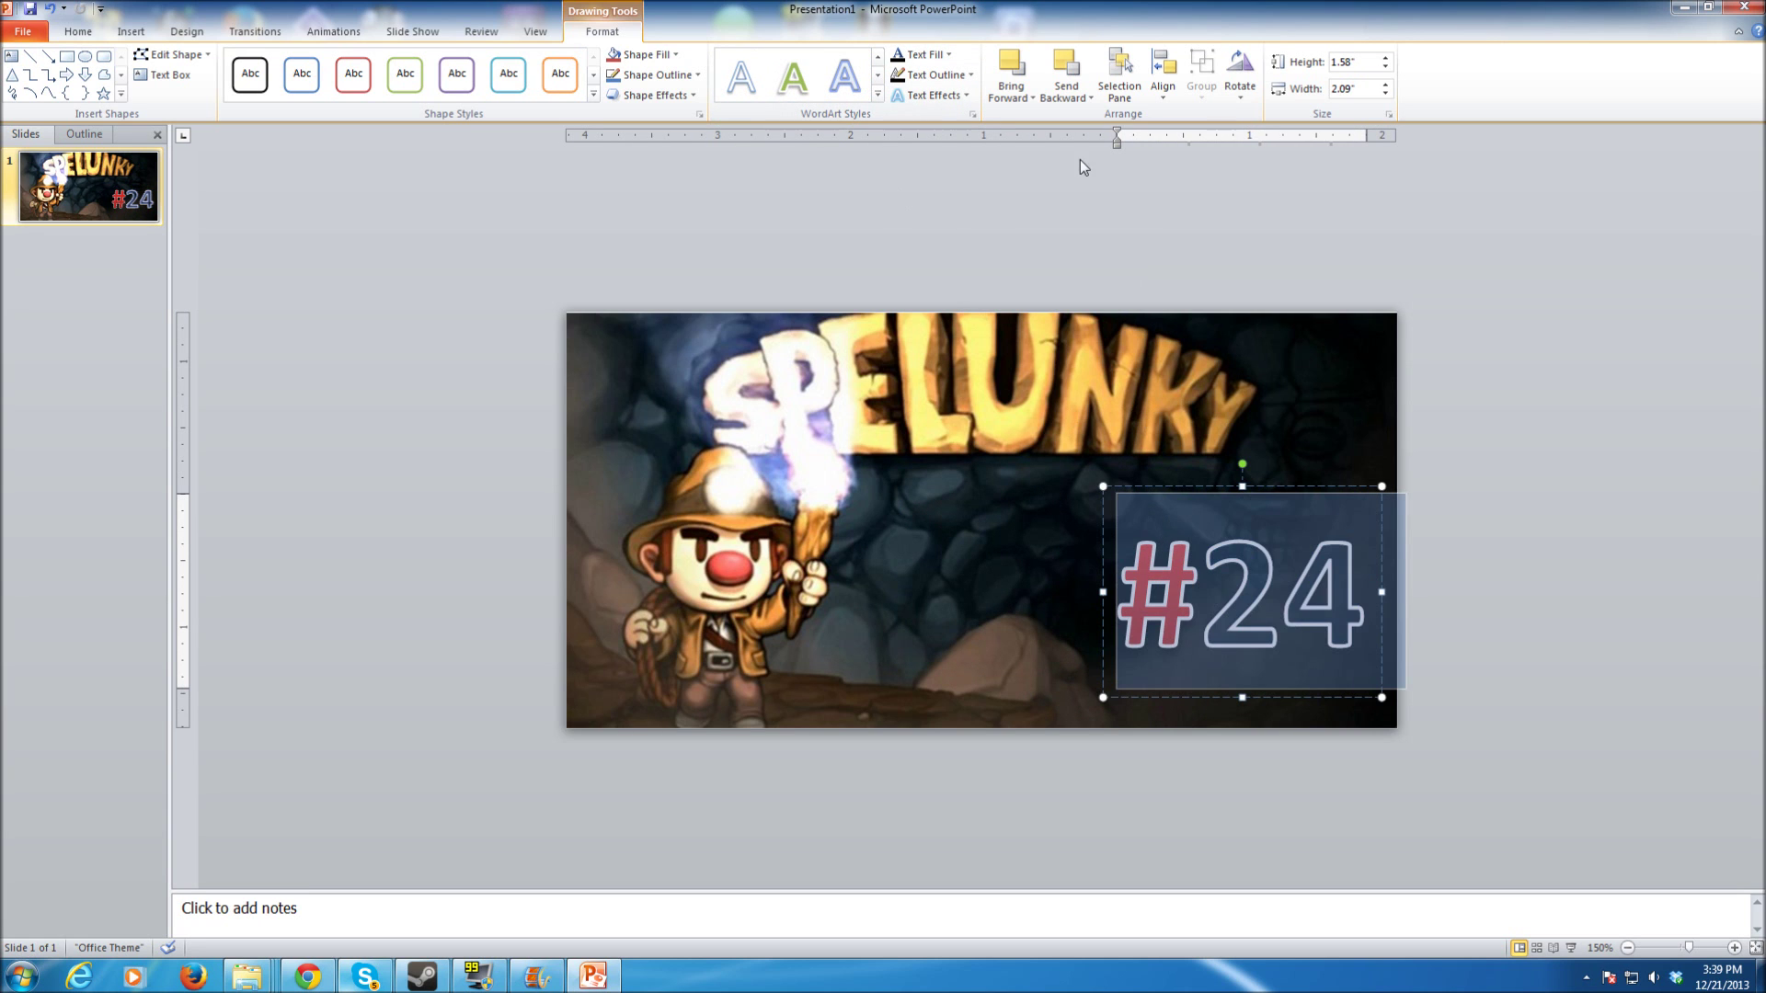
{"action": "left_click", "coordinate": [792, 78]}
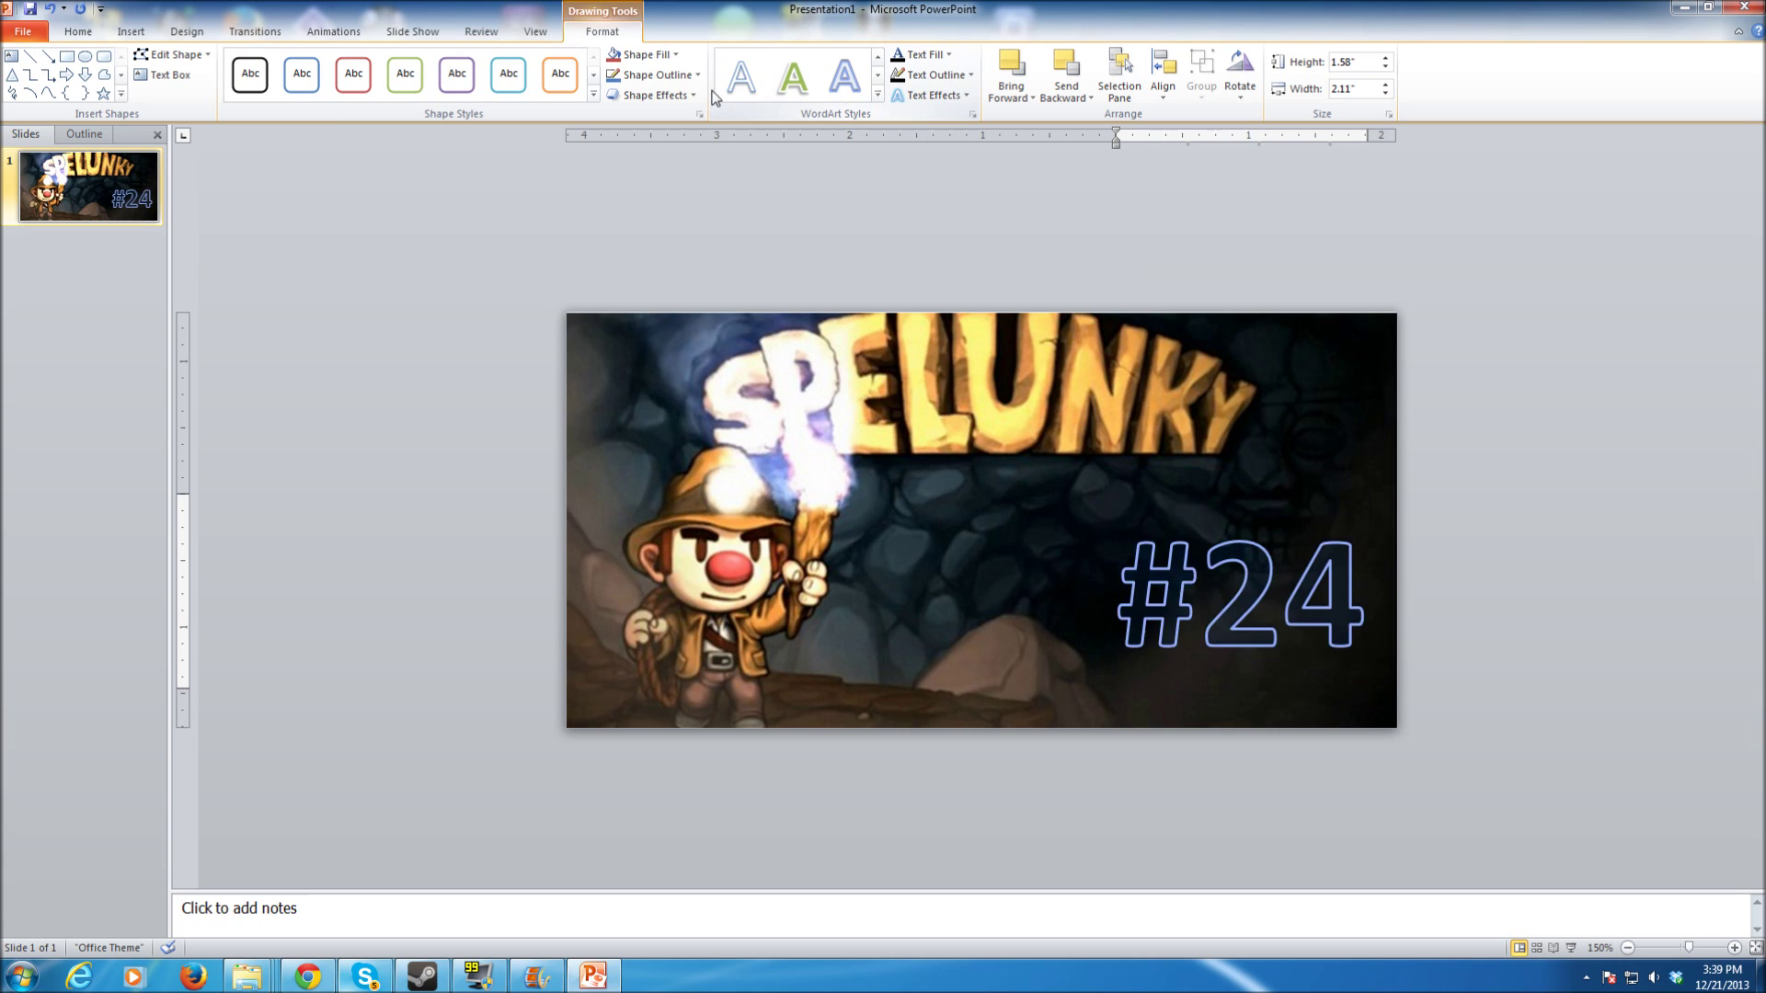
{"action": "left_click", "coordinate": [1333, 419]}
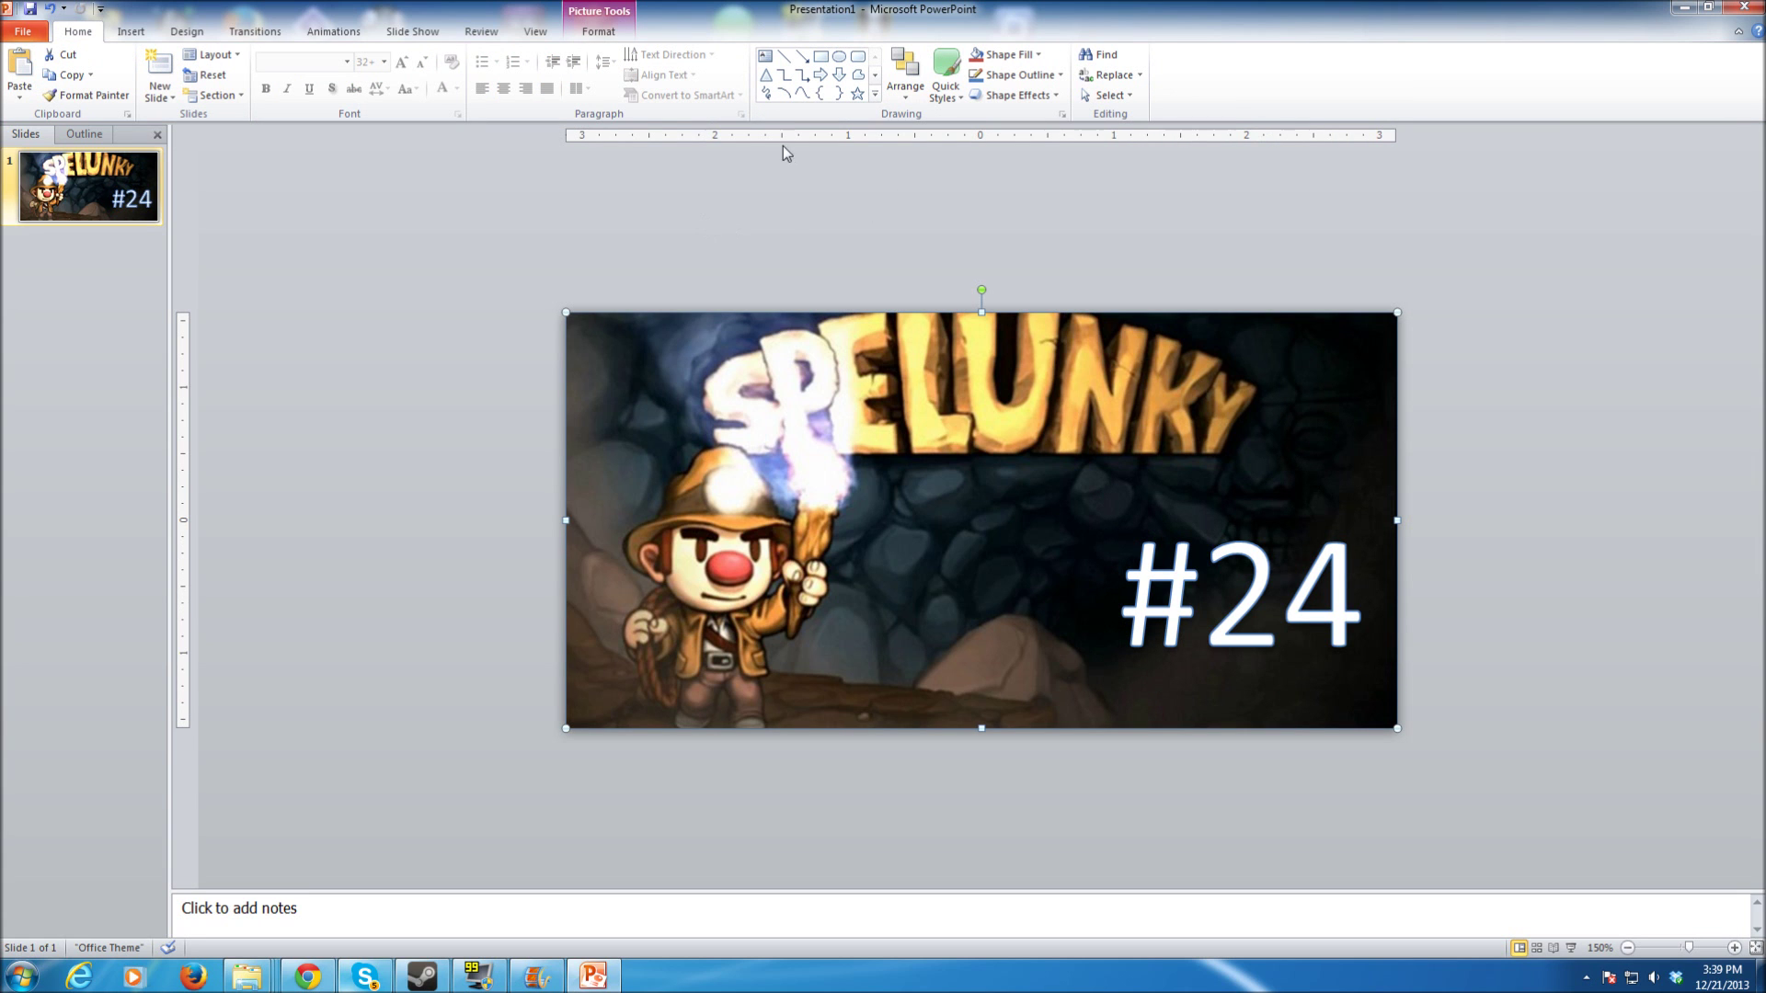
- Draw a new text box above #24 containing the text #23
{"action": "left_click", "coordinate": [131, 31]}
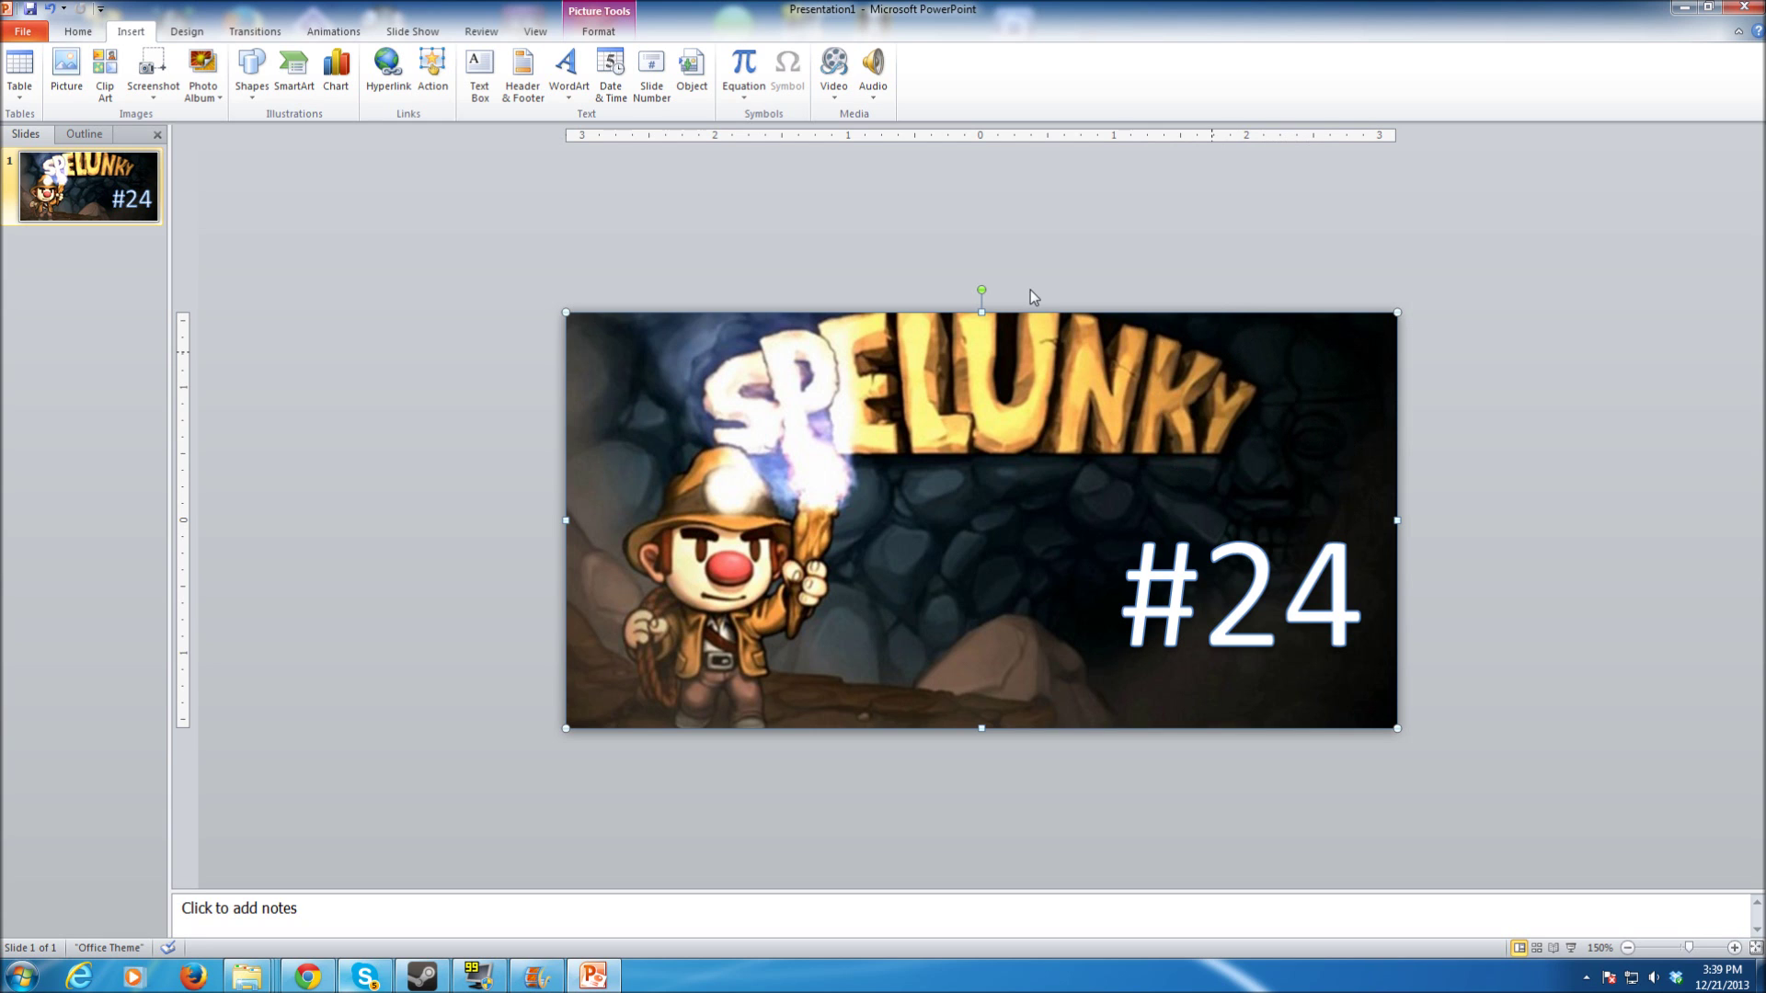
{"action": "left_click", "coordinate": [489, 84]}
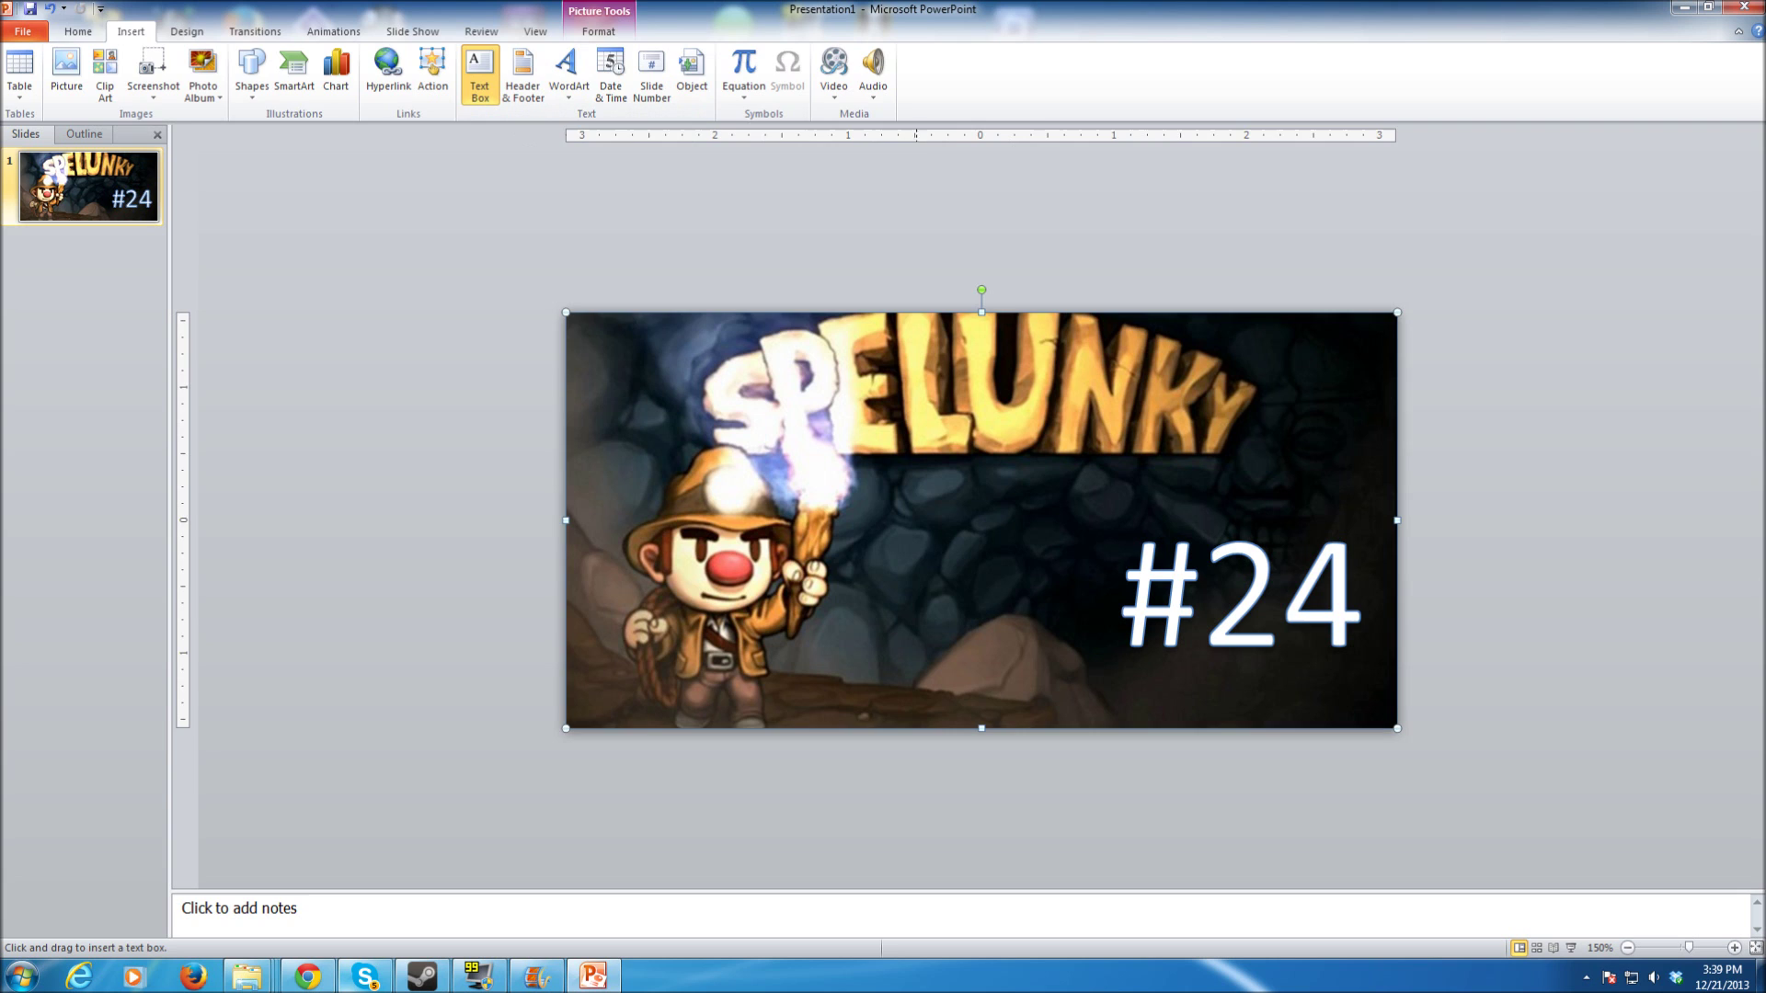
{"action": "left_click_drag", "start_coordinate": [915, 497], "coordinate": [1049, 598]}
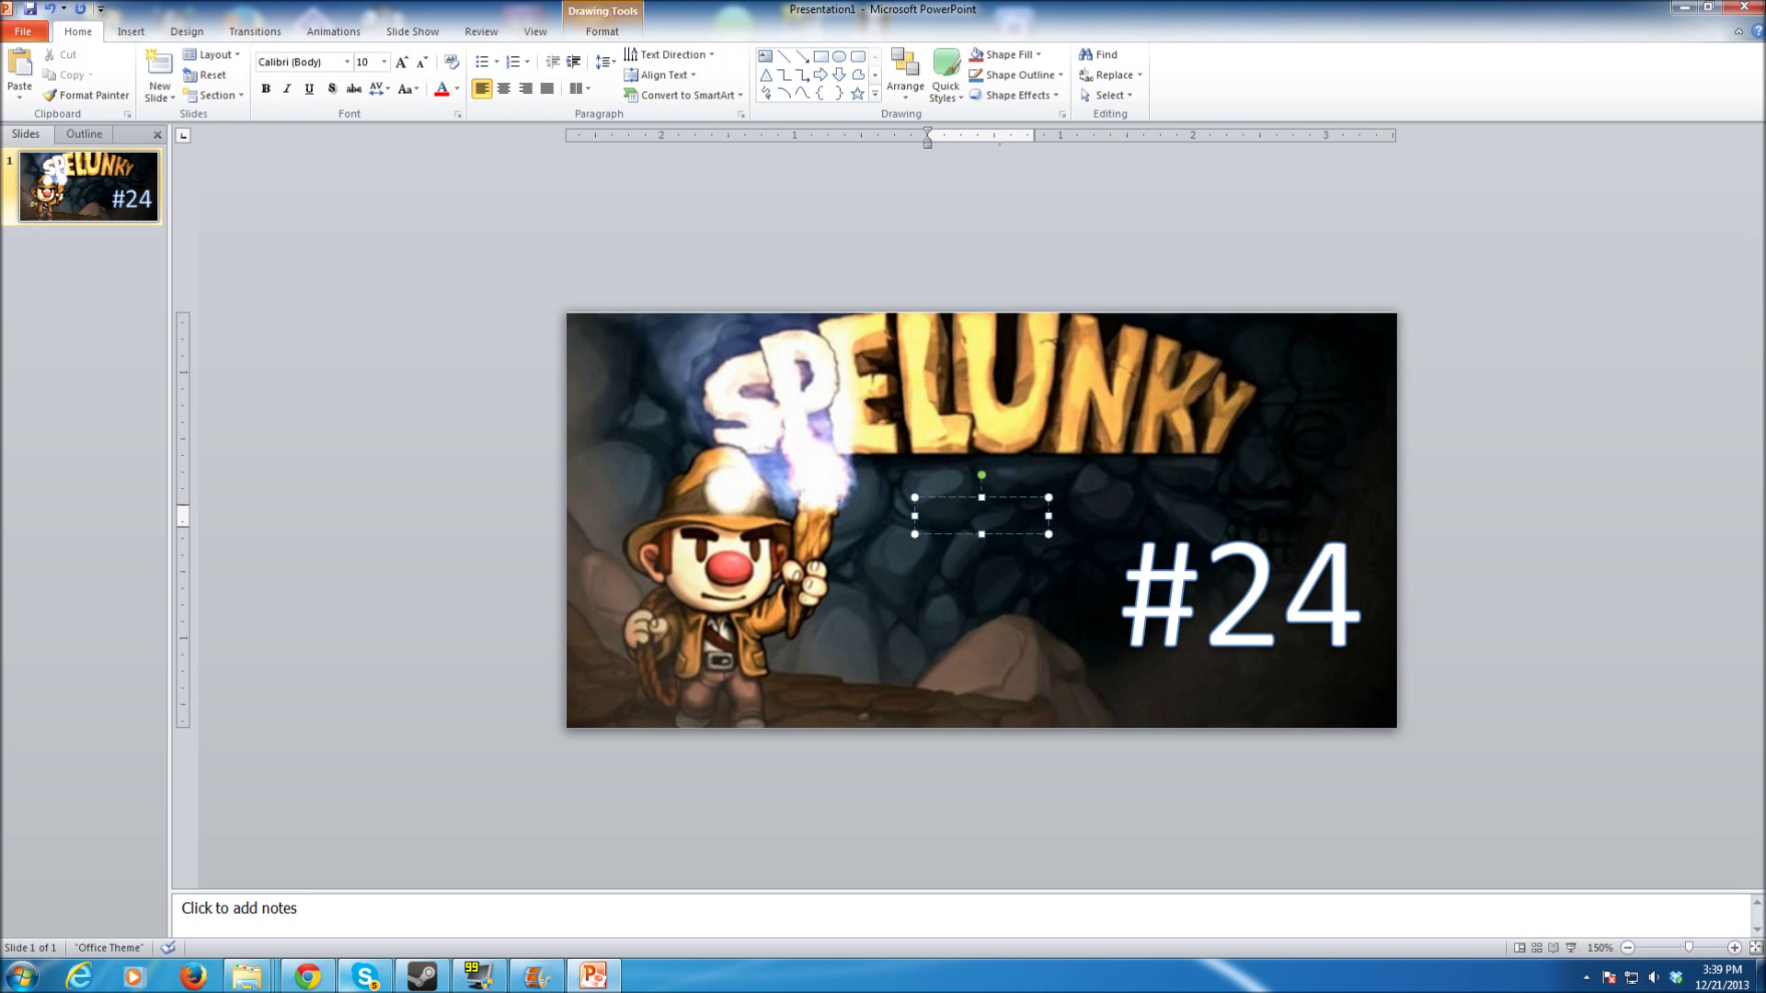
{"action": "type", "text": "#23"}
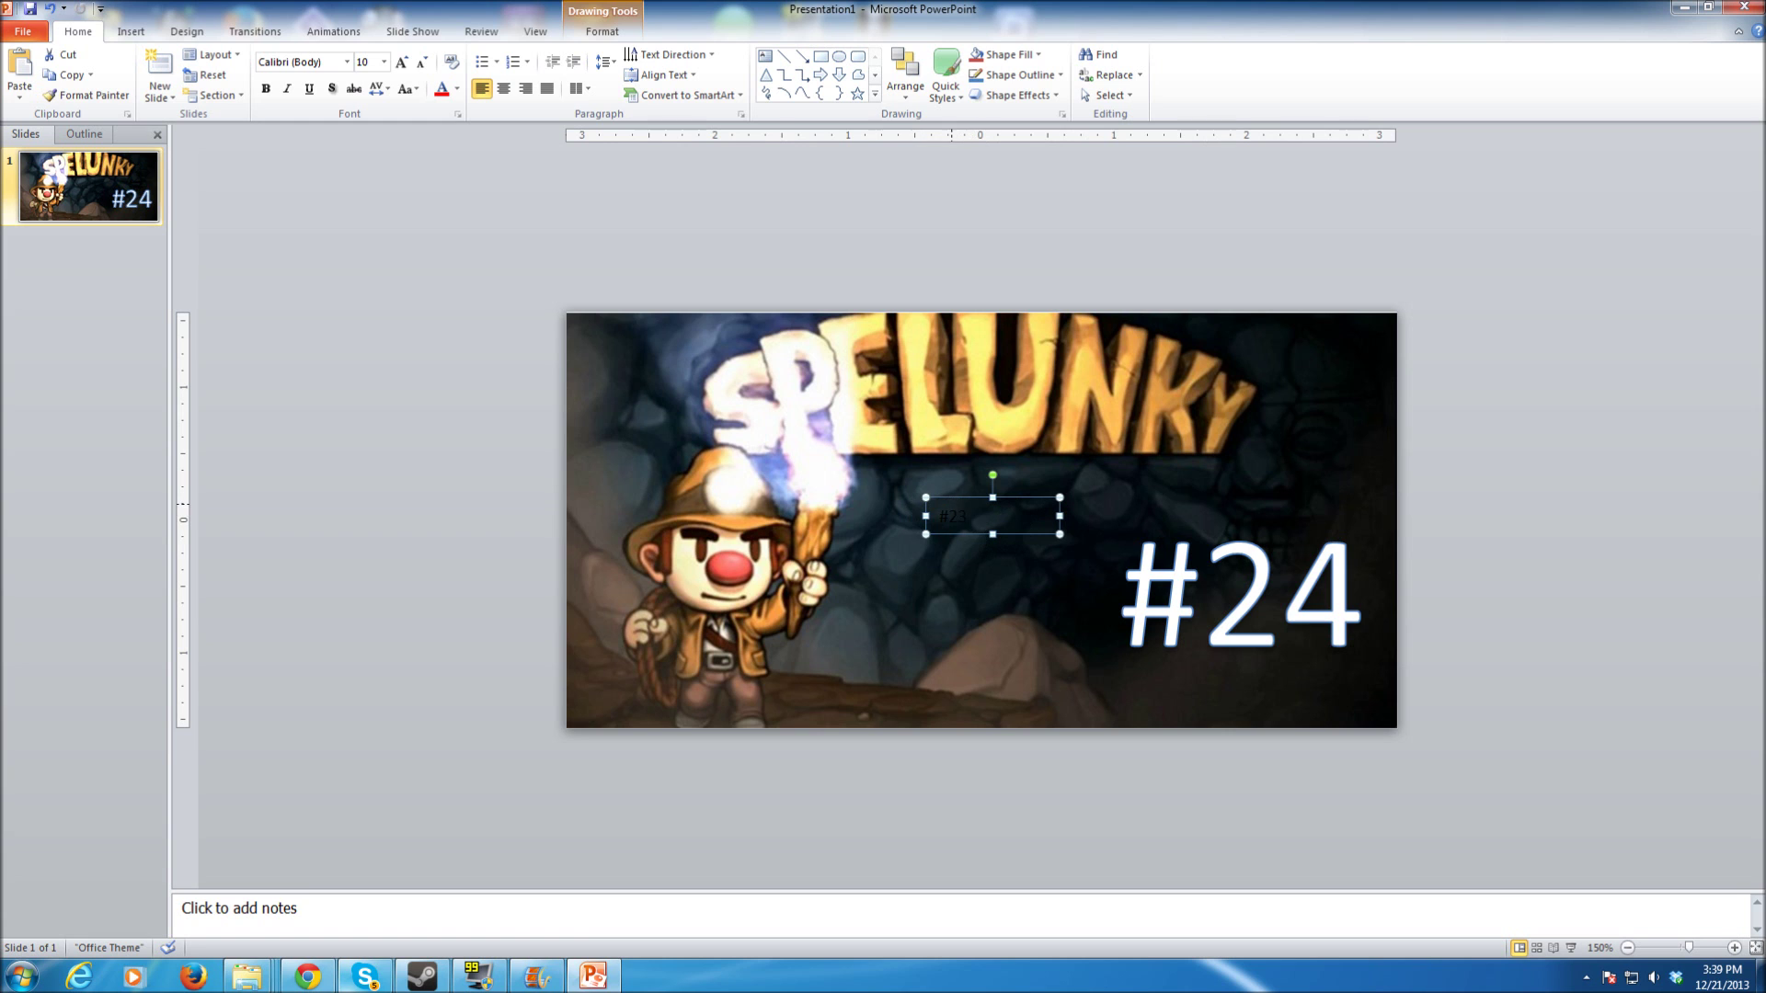
- Color the #23 text orange and enlarge it with several Grow Font steps
{"action": "double_click", "coordinate": [969, 513]}
{"action": "key", "text": "ctrl+a"}
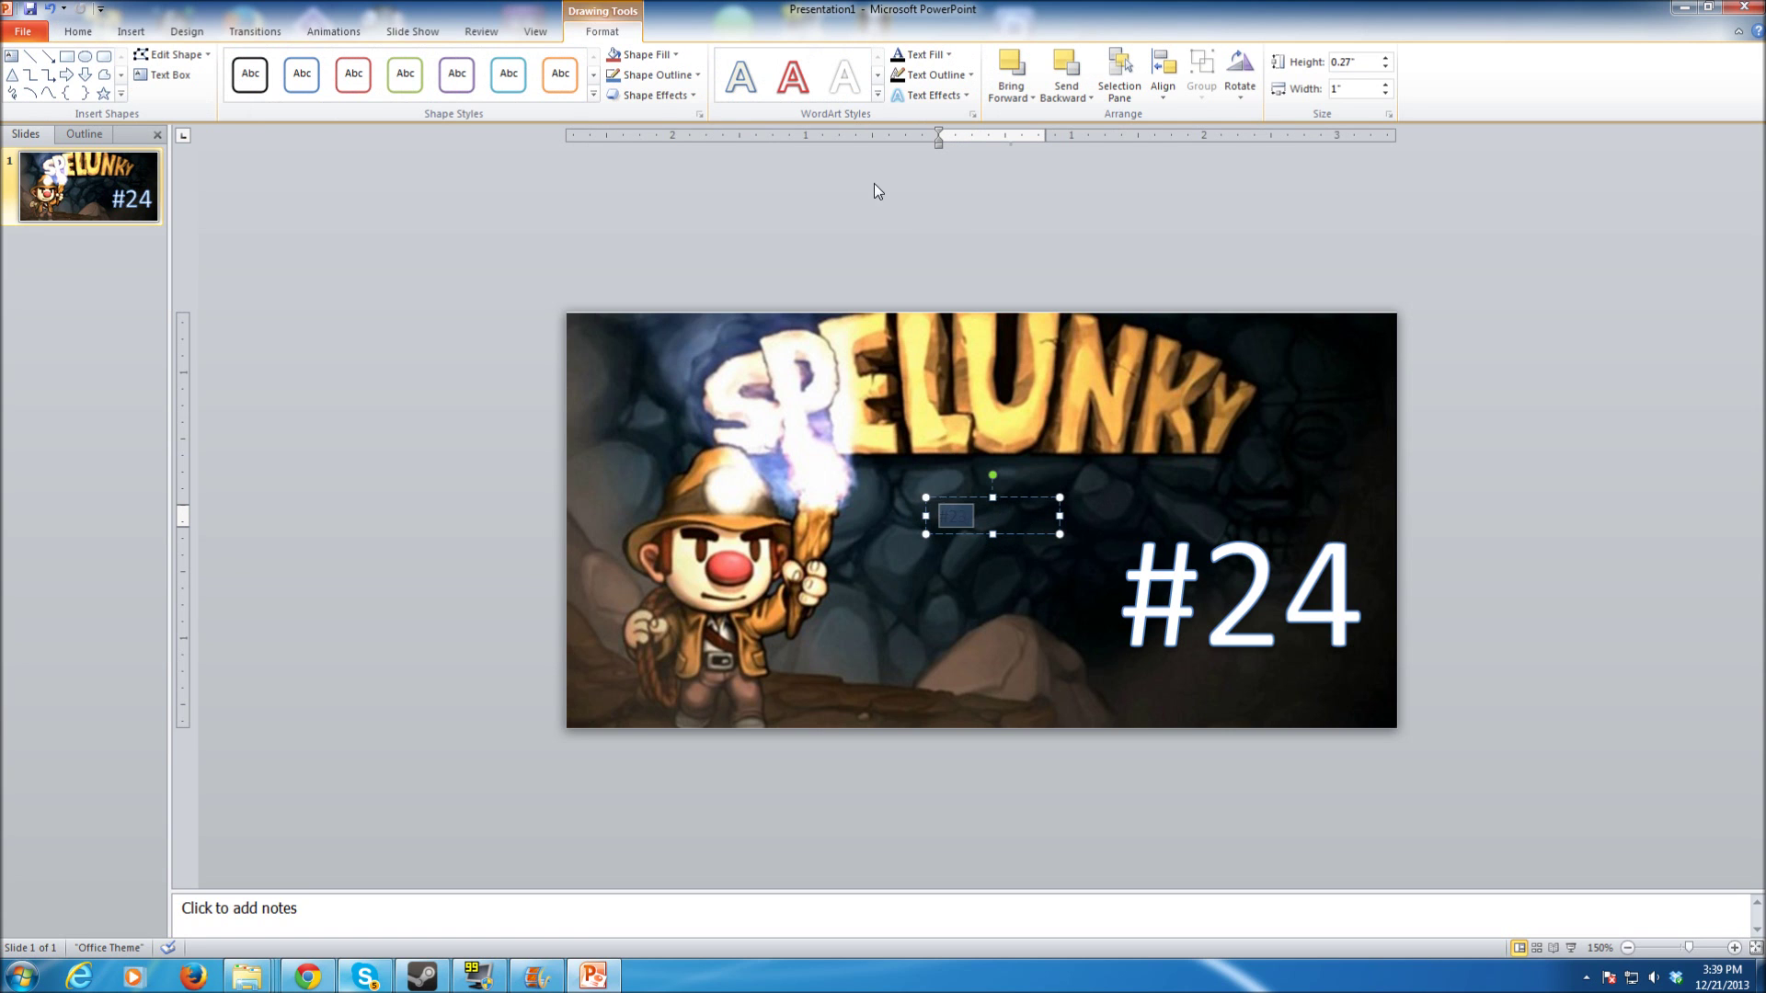
{"action": "right_click", "coordinate": [949, 509]}
{"action": "left_click", "coordinate": [1078, 487]}
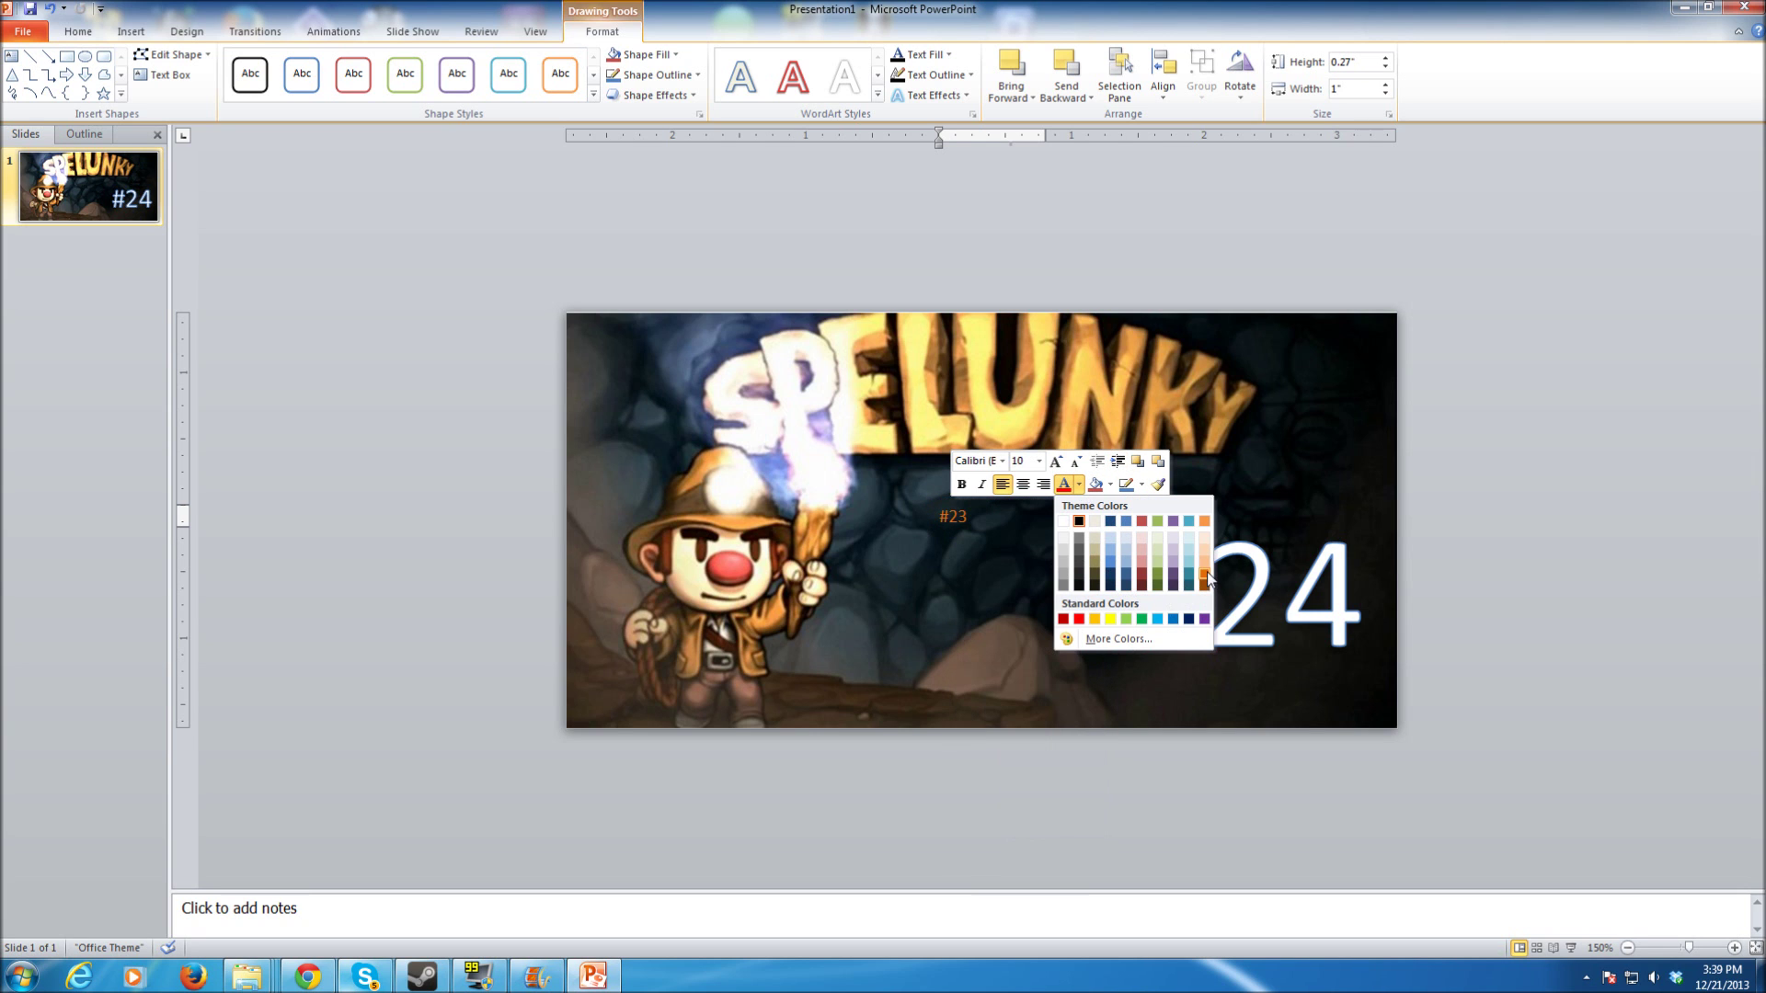
{"action": "left_click", "coordinate": [1205, 583]}
{"action": "left_click", "coordinate": [1056, 462]}
{"action": "left_click", "coordinate": [1056, 462]}
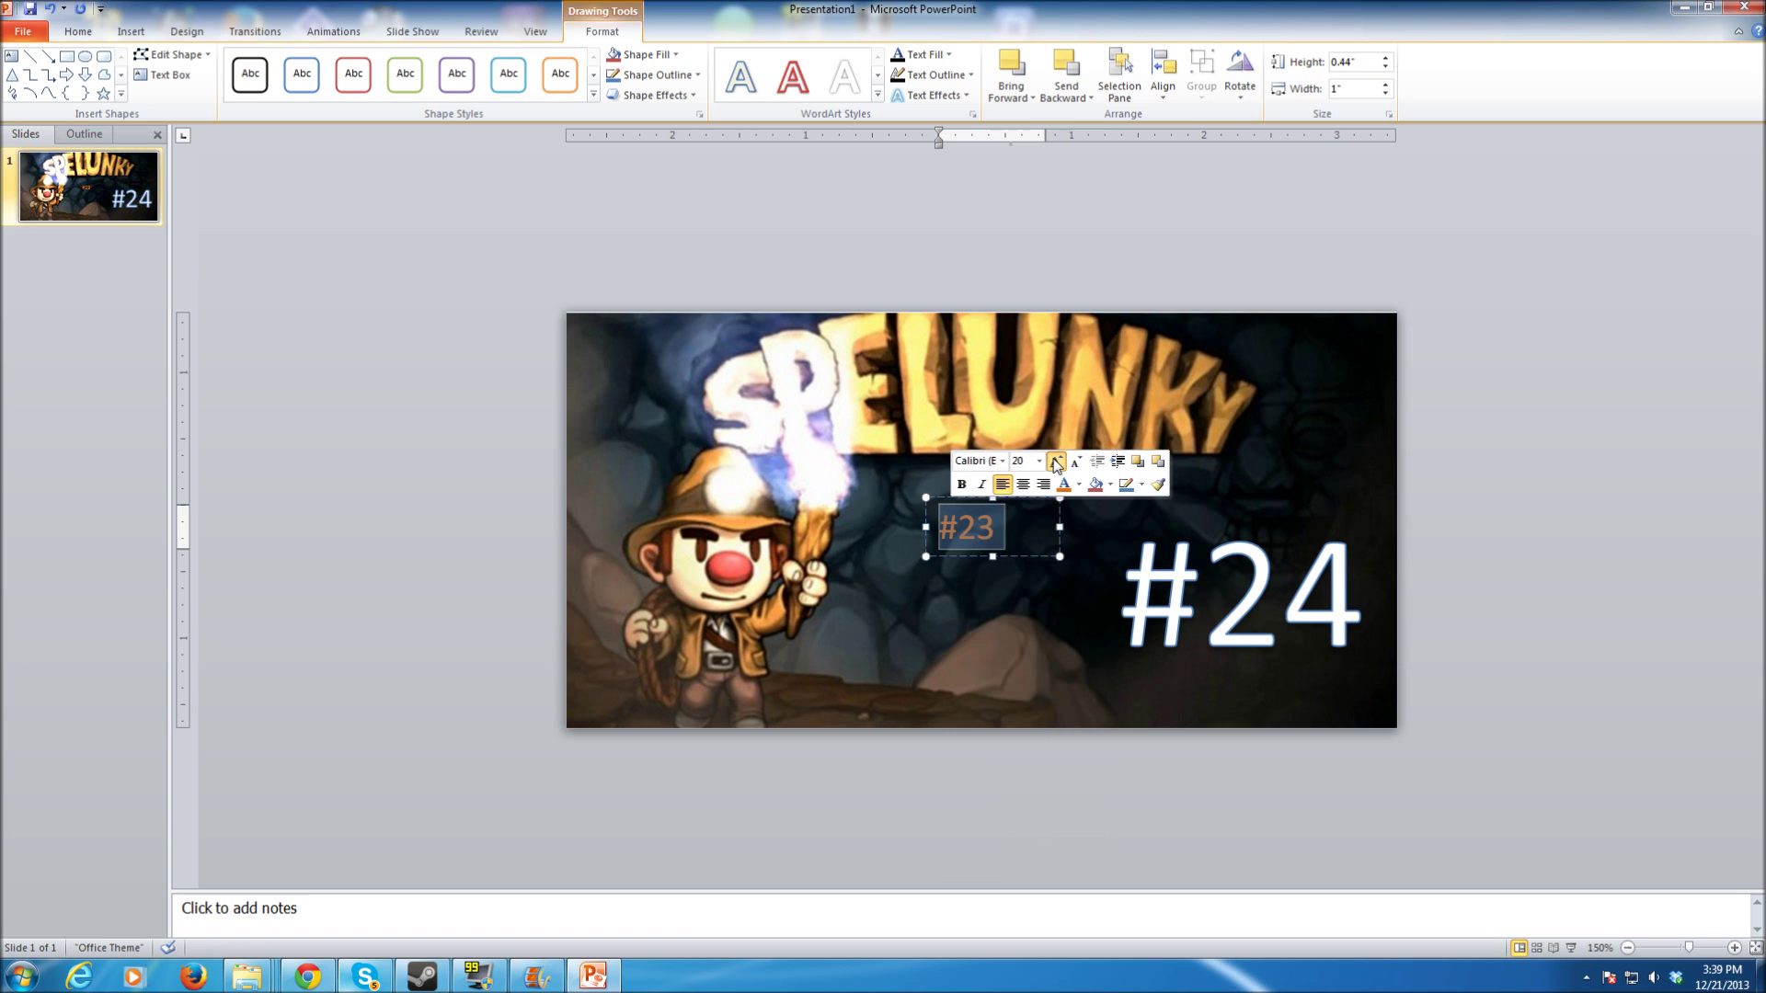
{"action": "left_click", "coordinate": [1056, 462]}
{"action": "left_click", "coordinate": [1056, 461]}
{"action": "left_click", "coordinate": [1057, 464]}
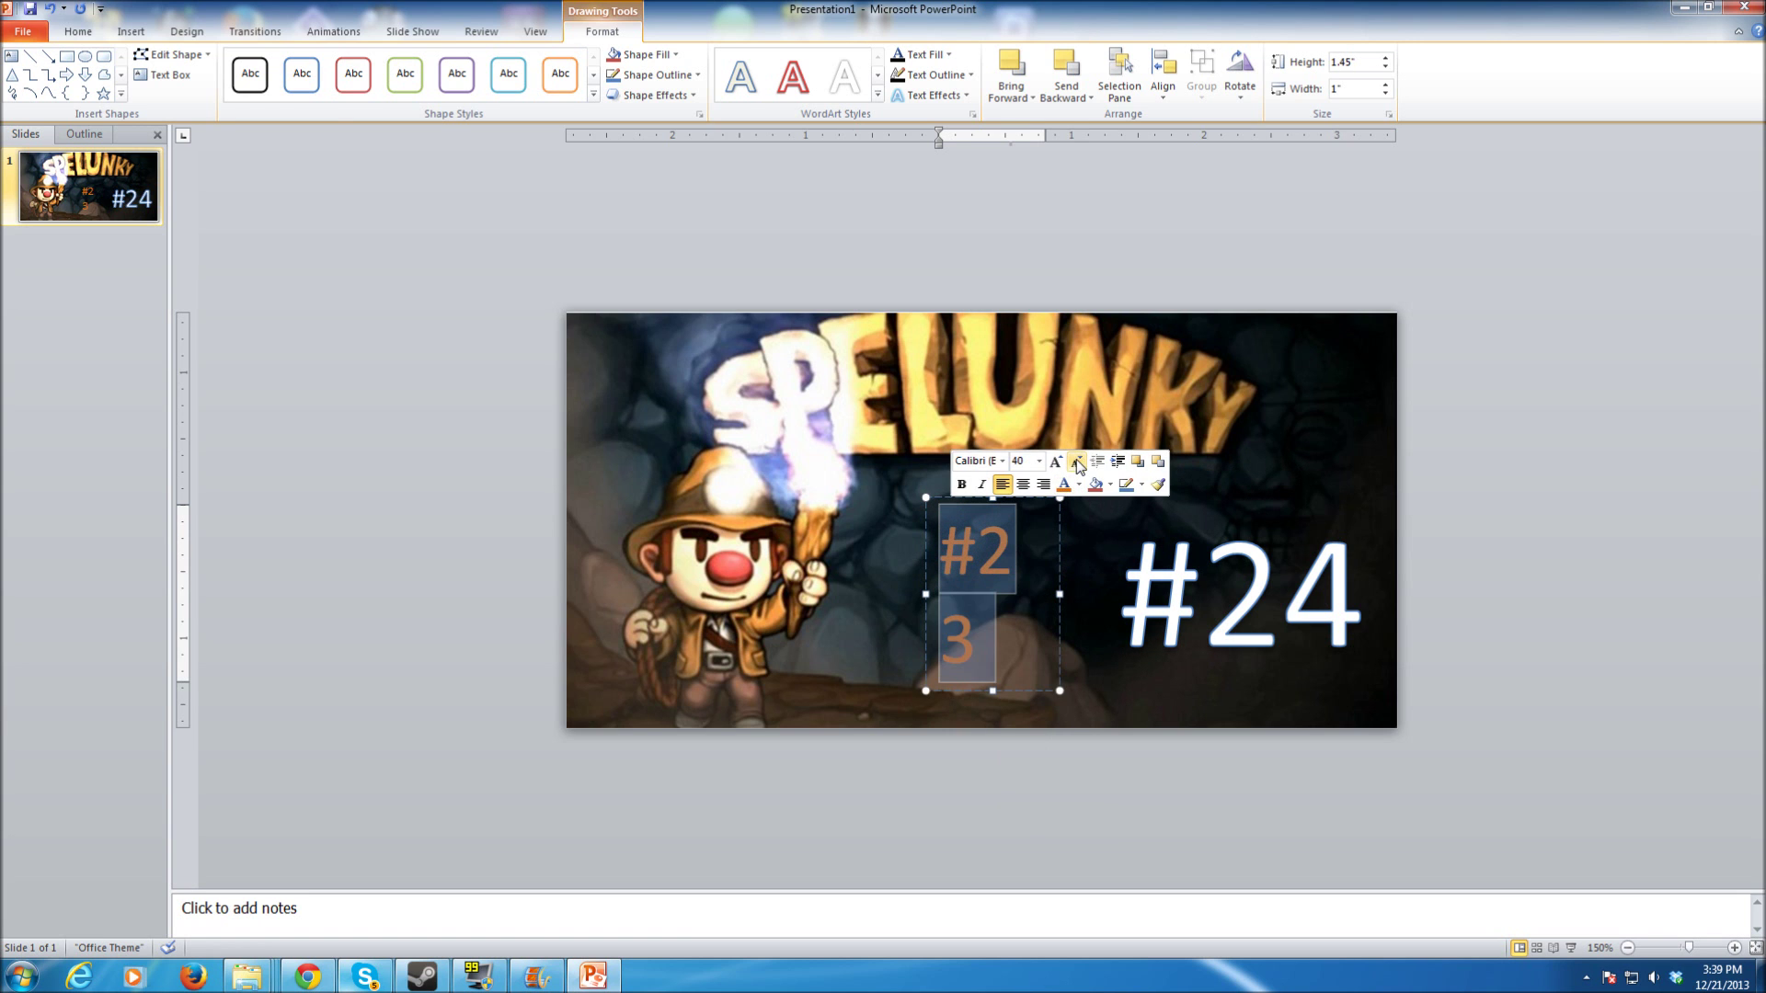
{"action": "left_click", "coordinate": [972, 543]}
- Move #23 to the slide's top-left corner and nudge #24 slightly up and left
{"action": "left_click", "coordinate": [972, 543]}
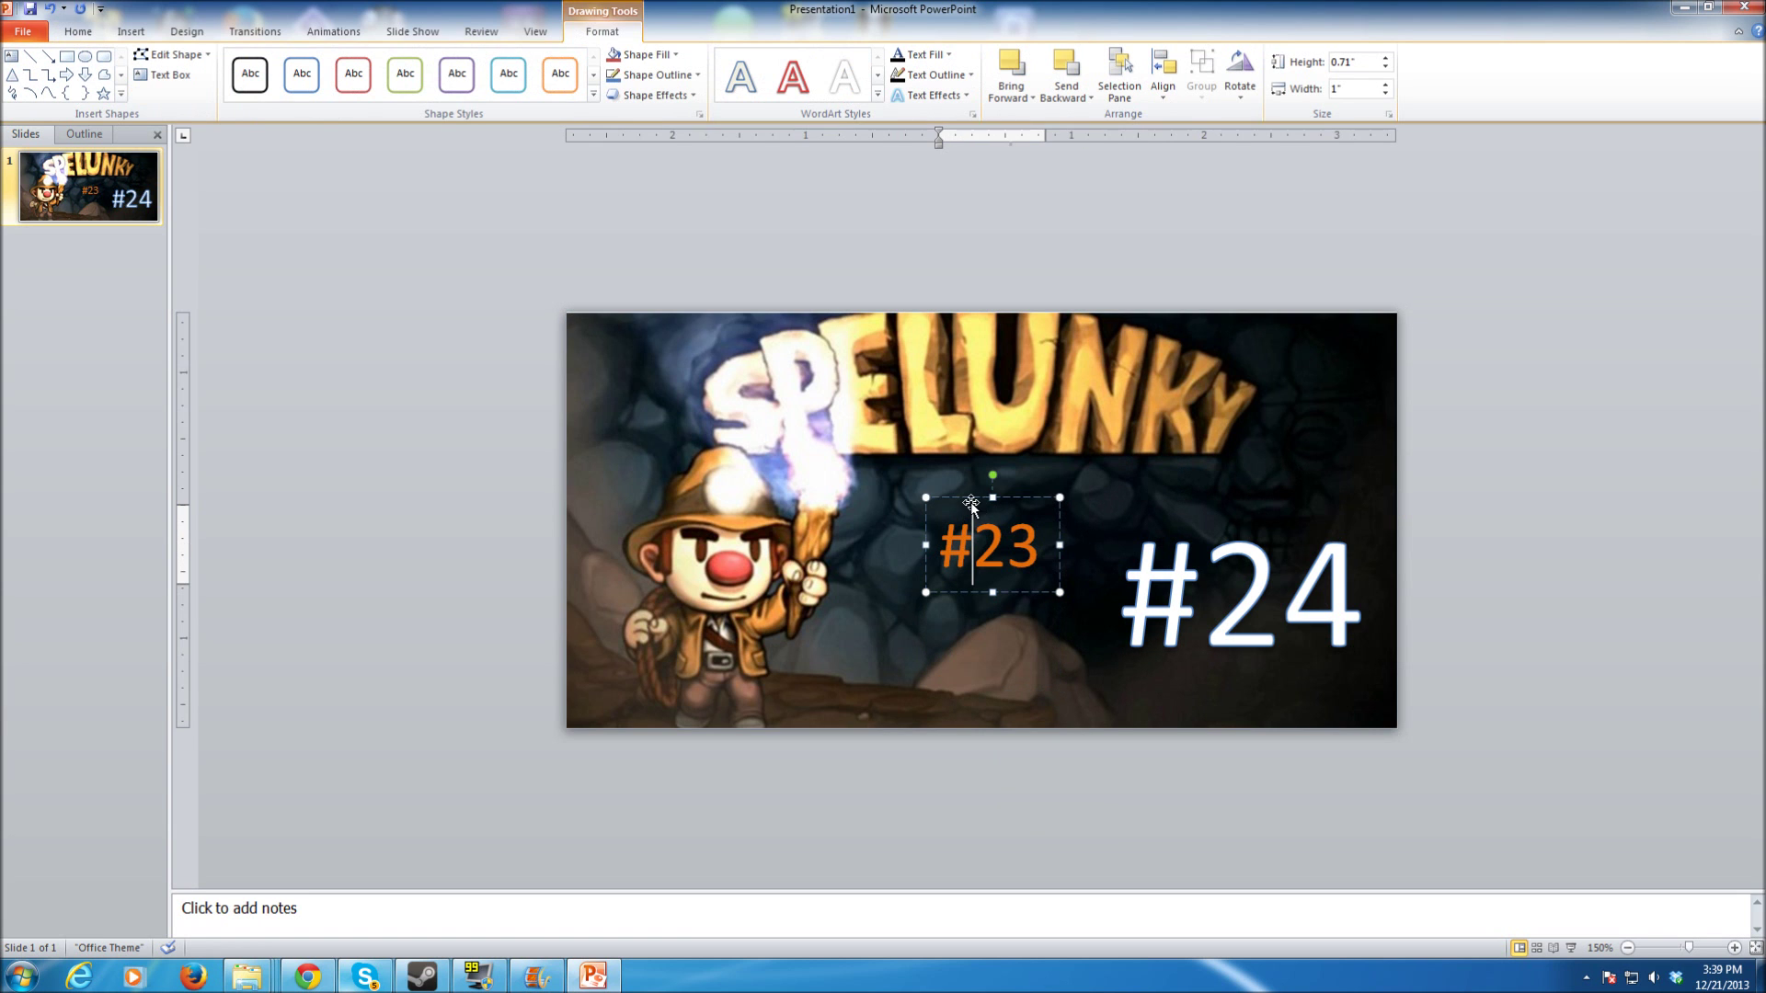
{"action": "left_click_drag", "start_coordinate": [973, 543], "coordinate": [620, 361]}
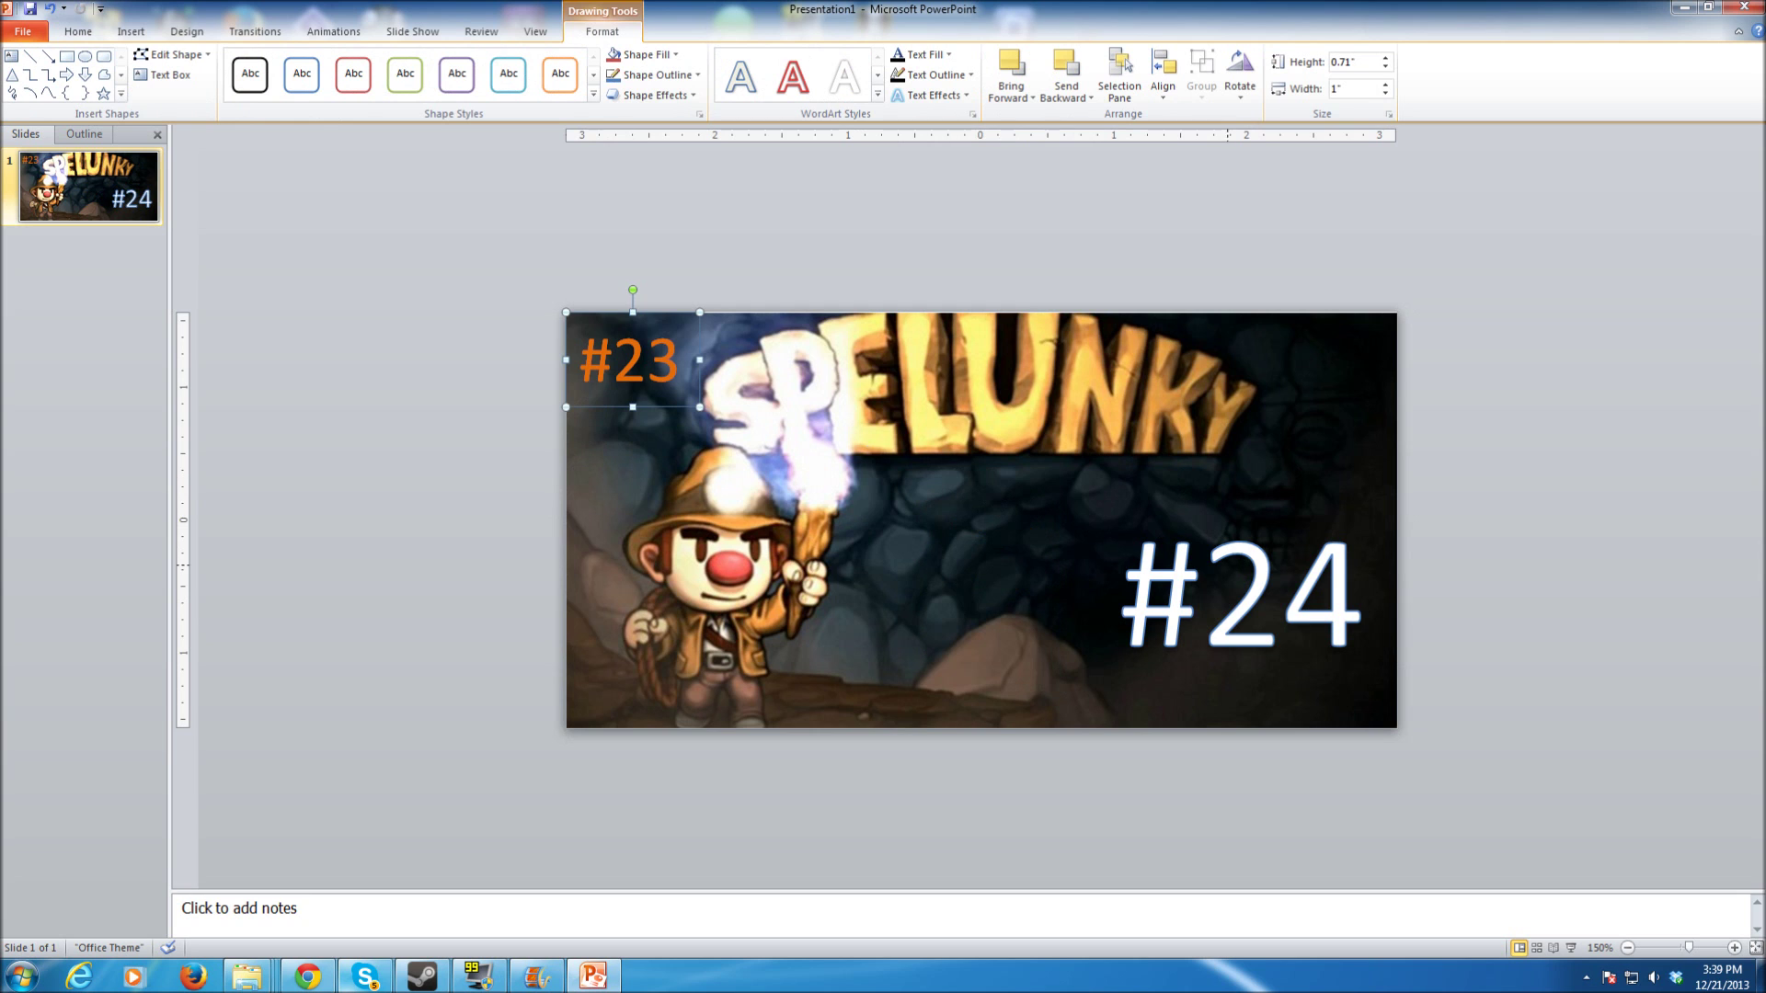
{"action": "left_click", "coordinate": [1200, 588]}
{"action": "left_click_drag", "start_coordinate": [1183, 484], "coordinate": [1174, 474]}
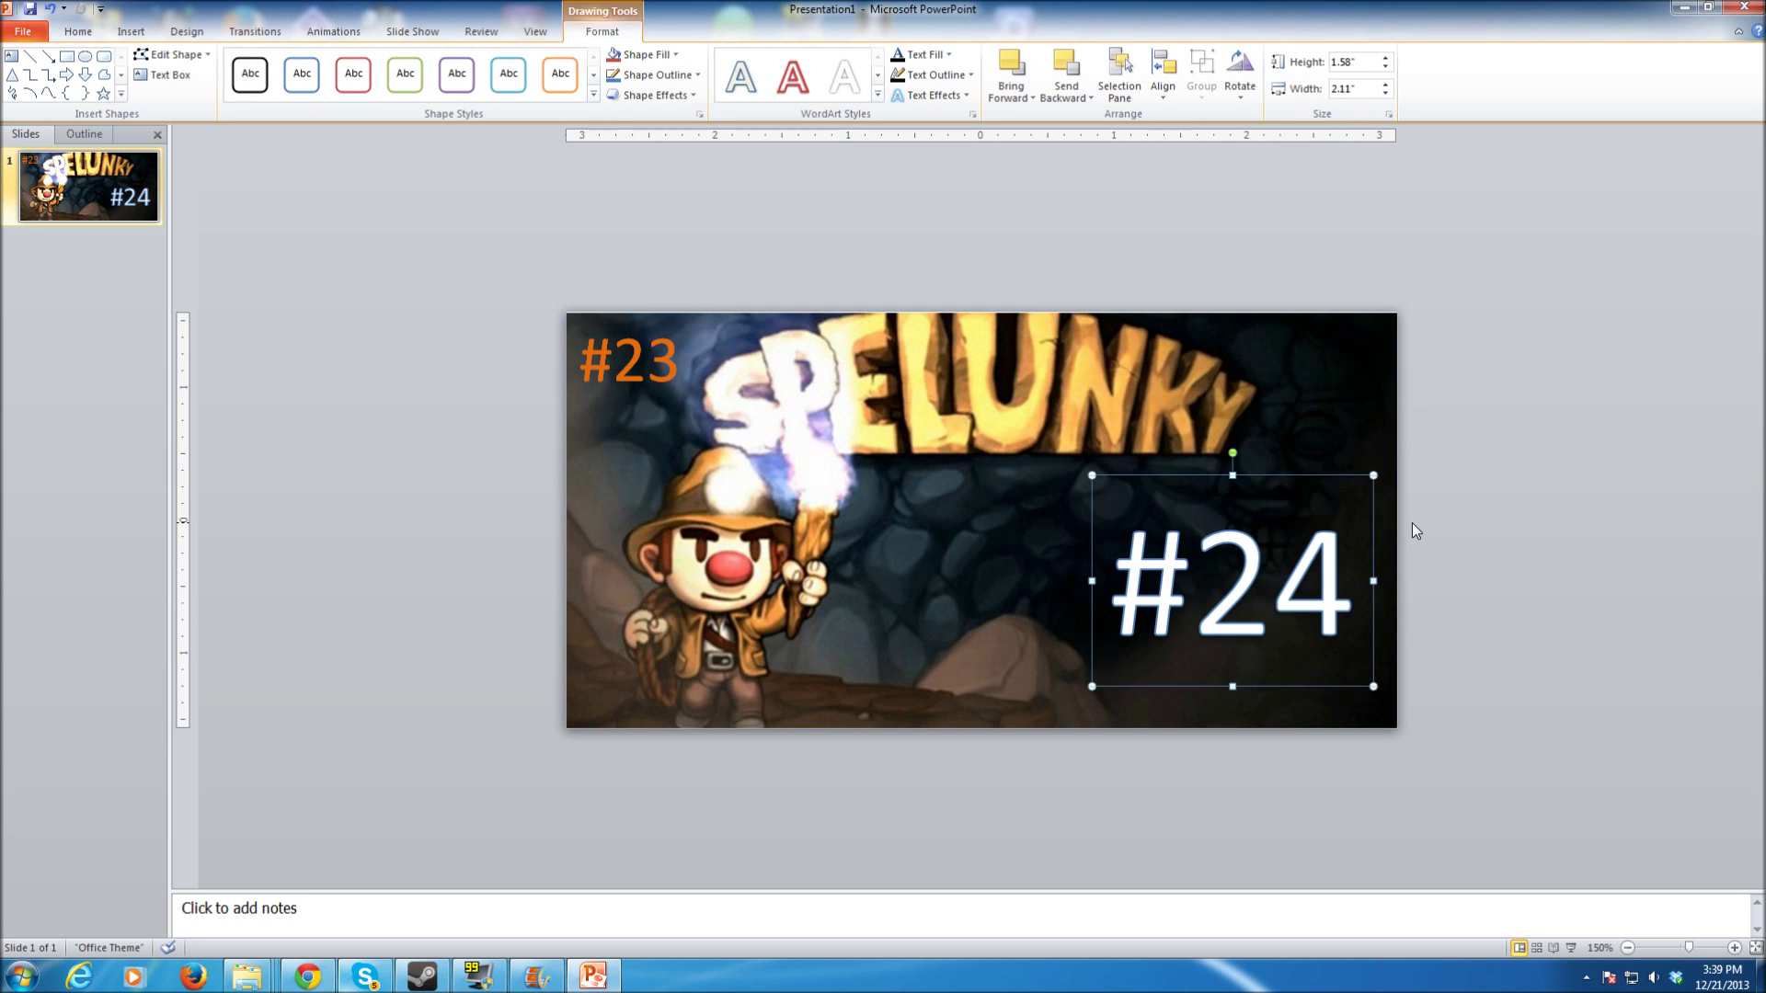
{"action": "left_click", "coordinate": [1409, 480]}
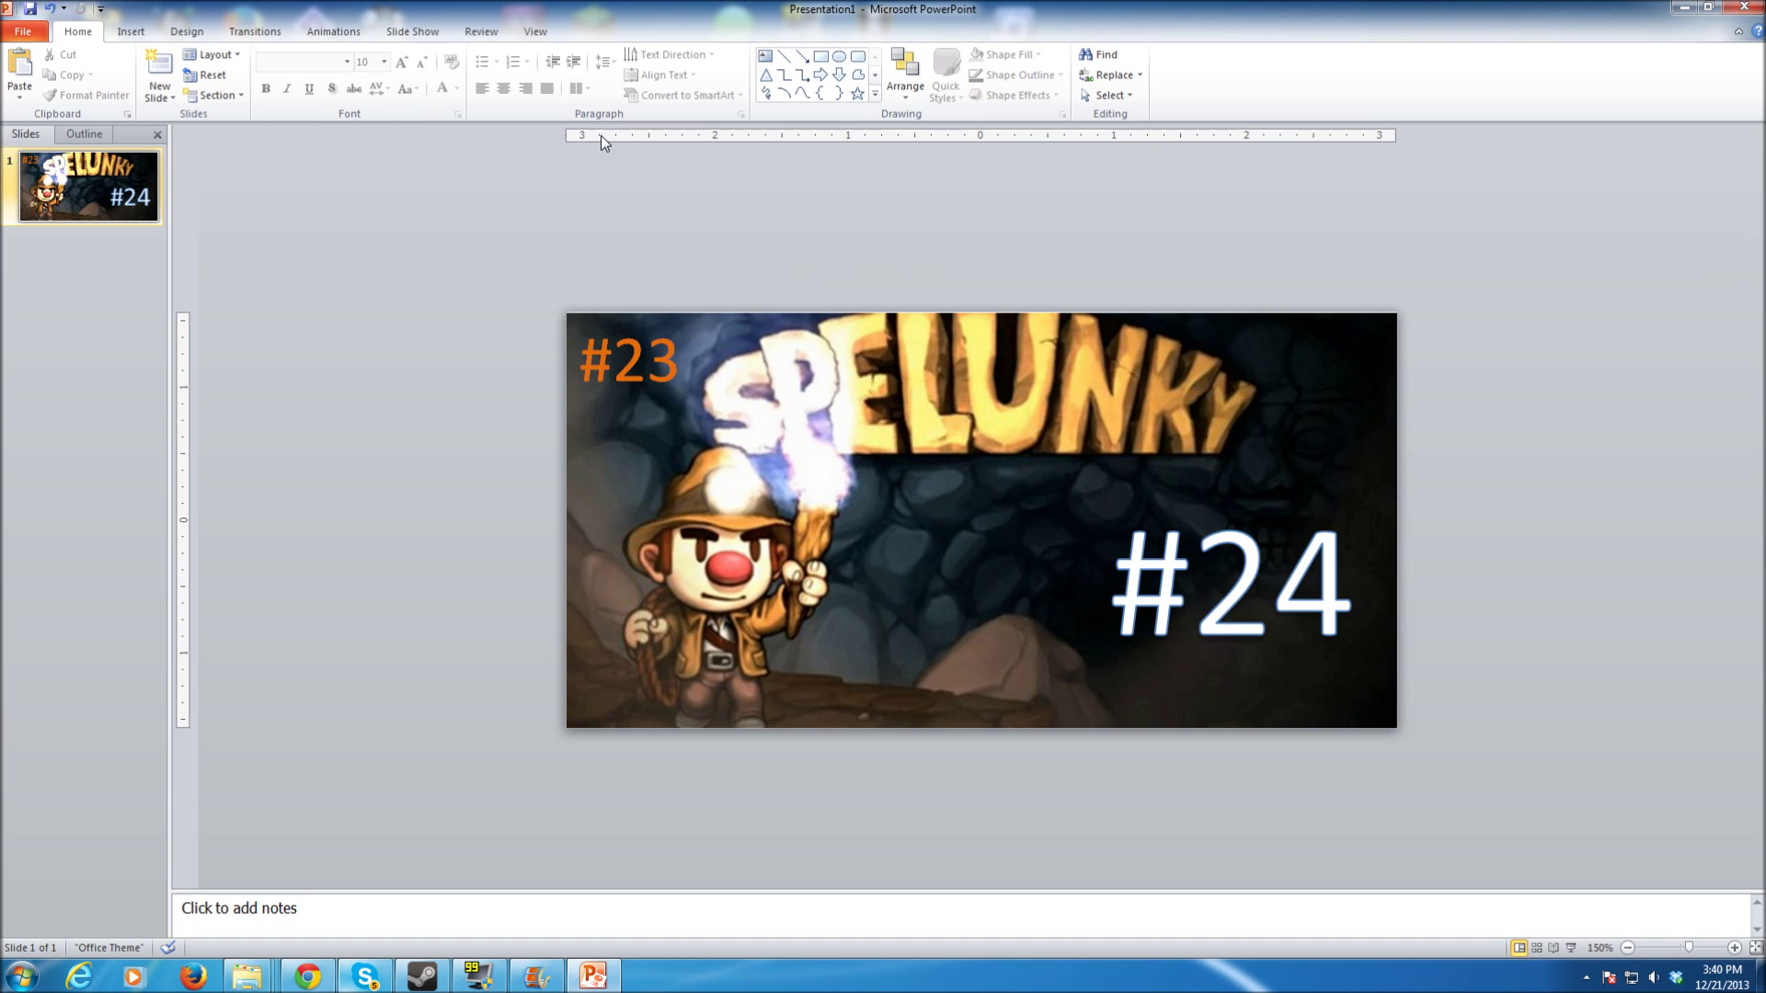
- Change the white episode number from #24 to #25
{"action": "left_click", "coordinate": [1356, 596]}
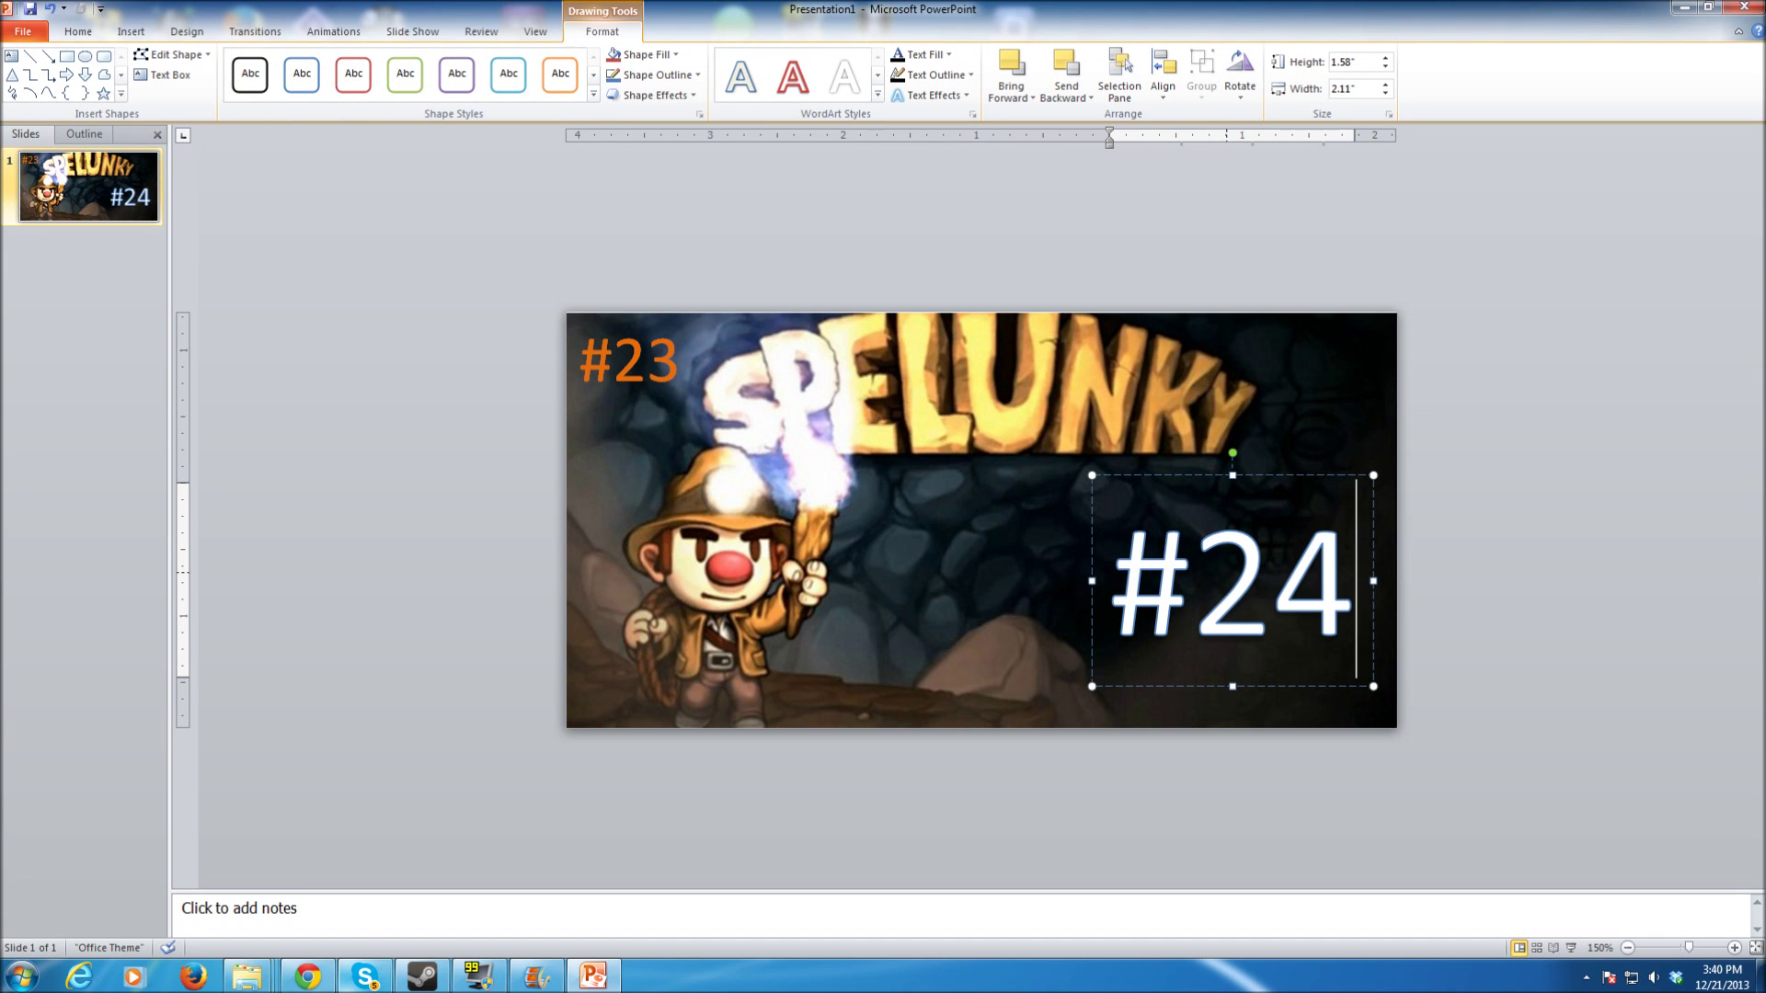
{"action": "key", "text": "BackSpace"}
{"action": "type", "text": "5"}
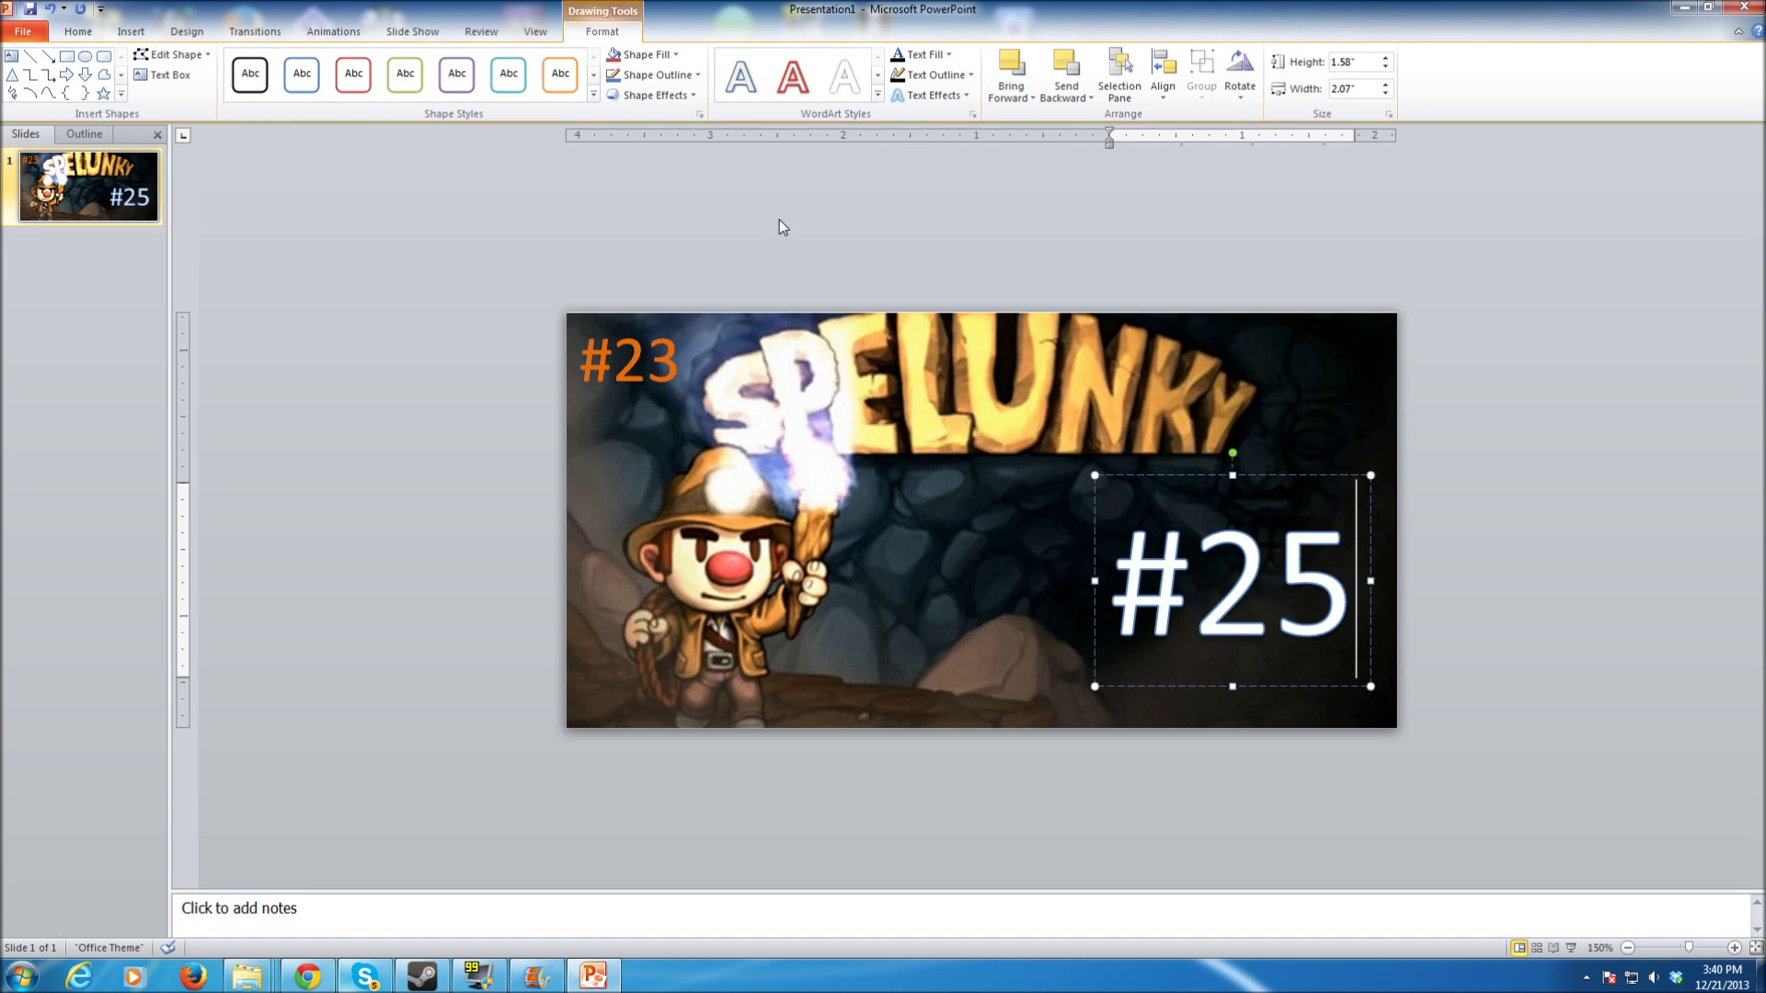
- Save the current slide only as a JPEG named Spelunky.jpg
{"action": "left_click", "coordinate": [26, 31]}
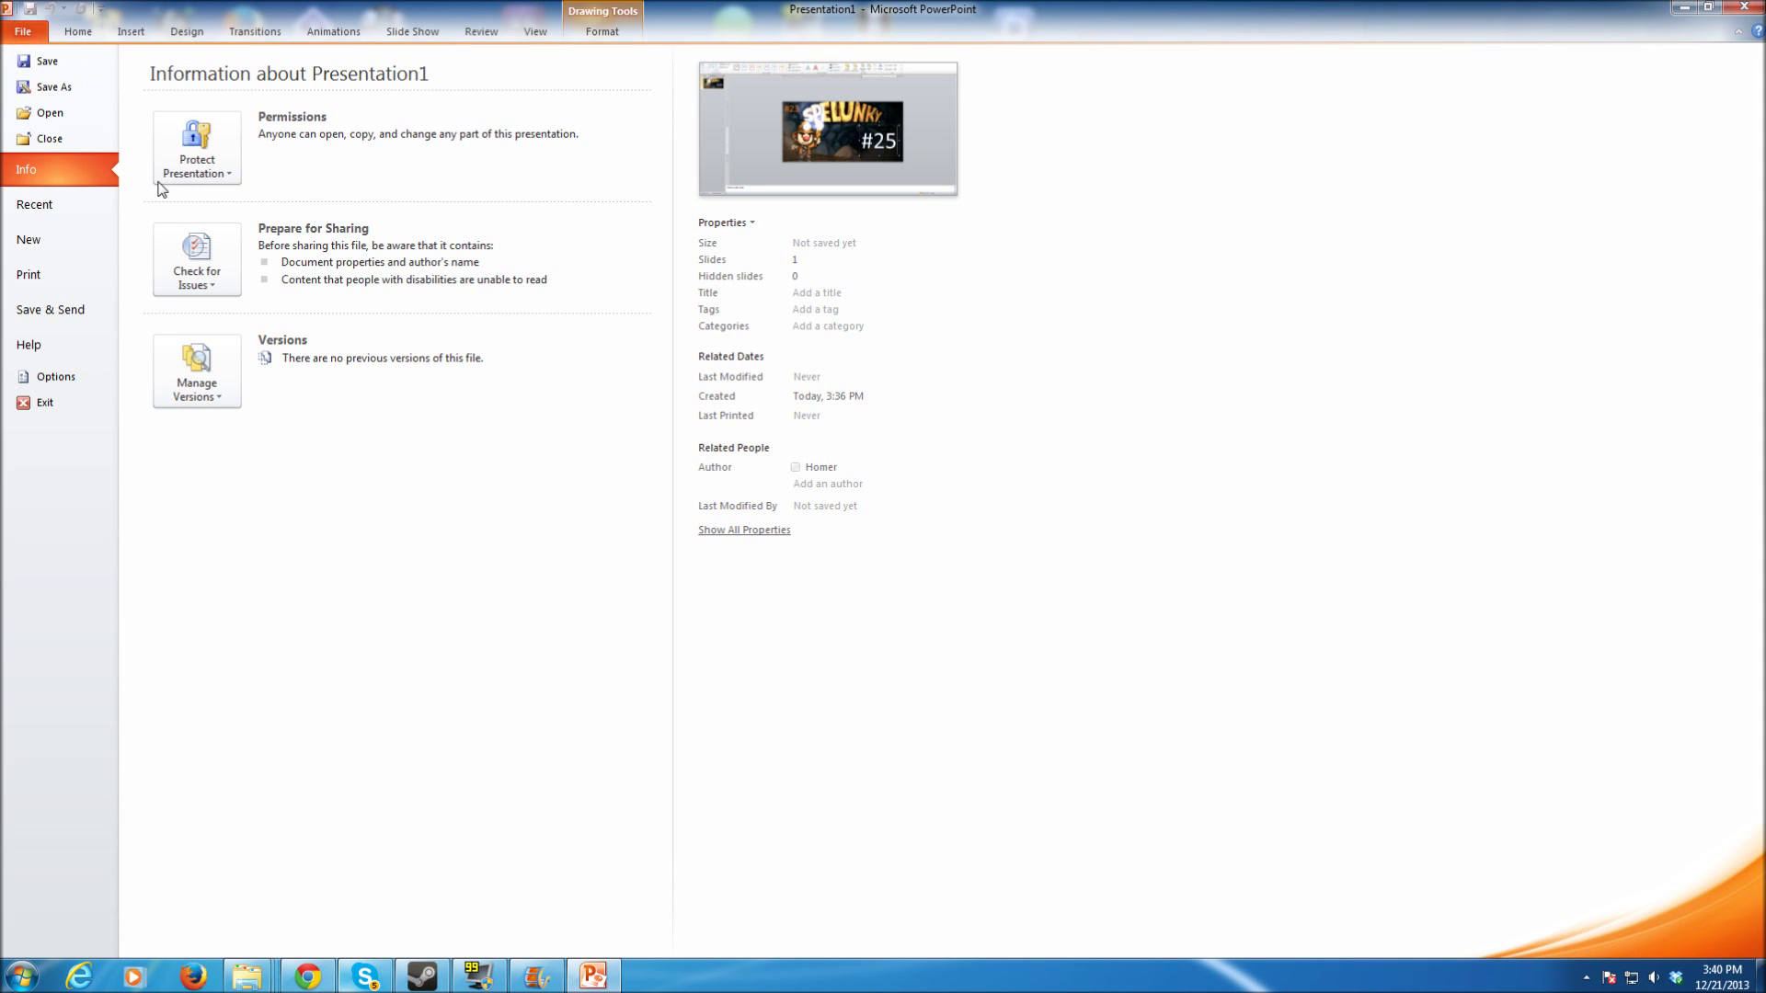
{"action": "left_click", "coordinate": [52, 84]}
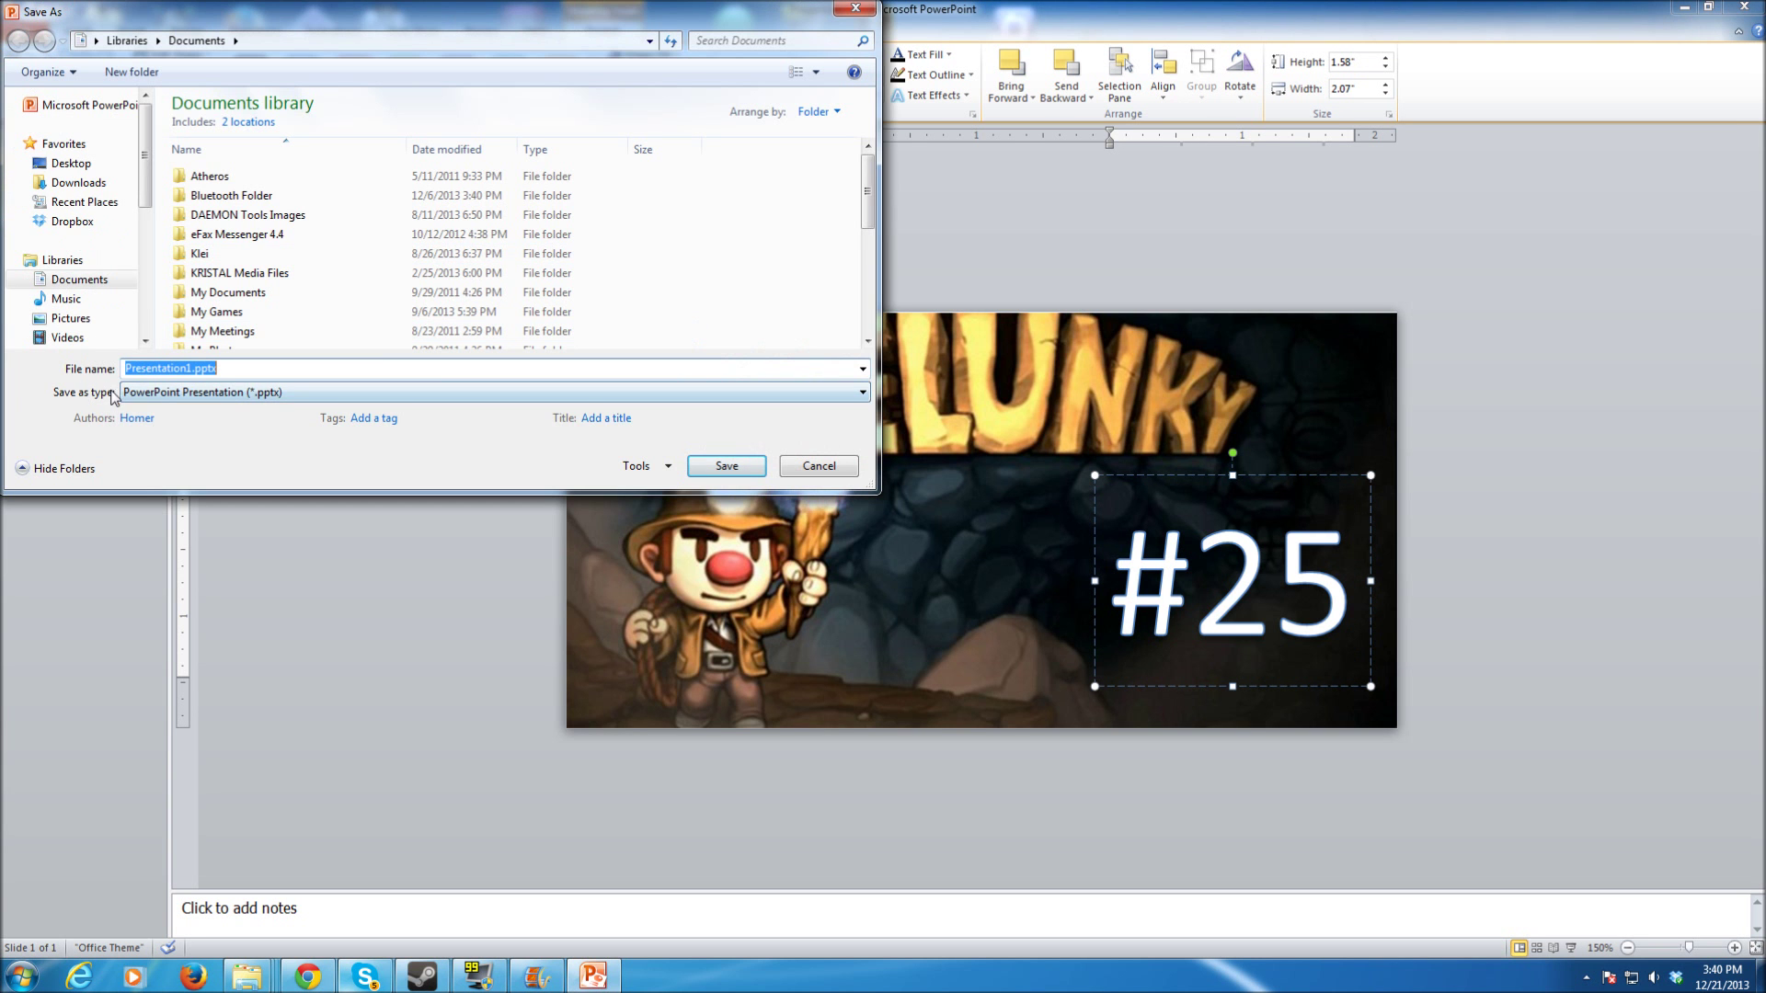
{"action": "left_click", "coordinate": [863, 393]}
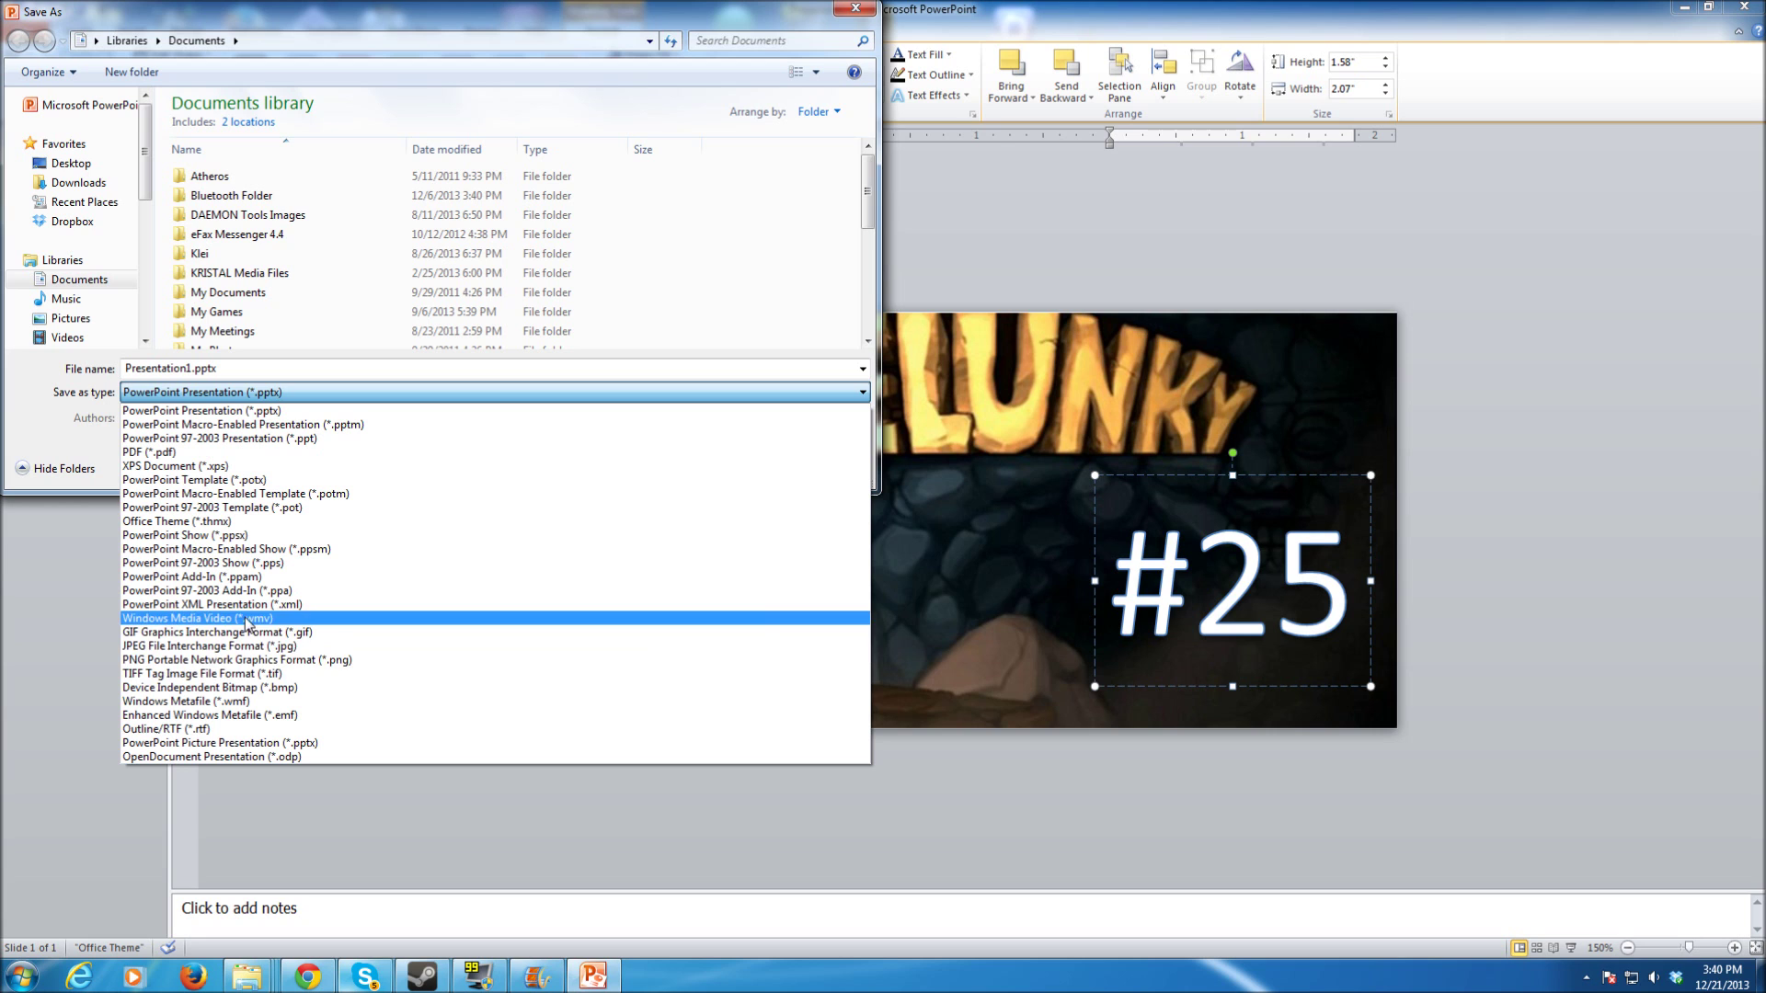
{"action": "left_click", "coordinate": [226, 649]}
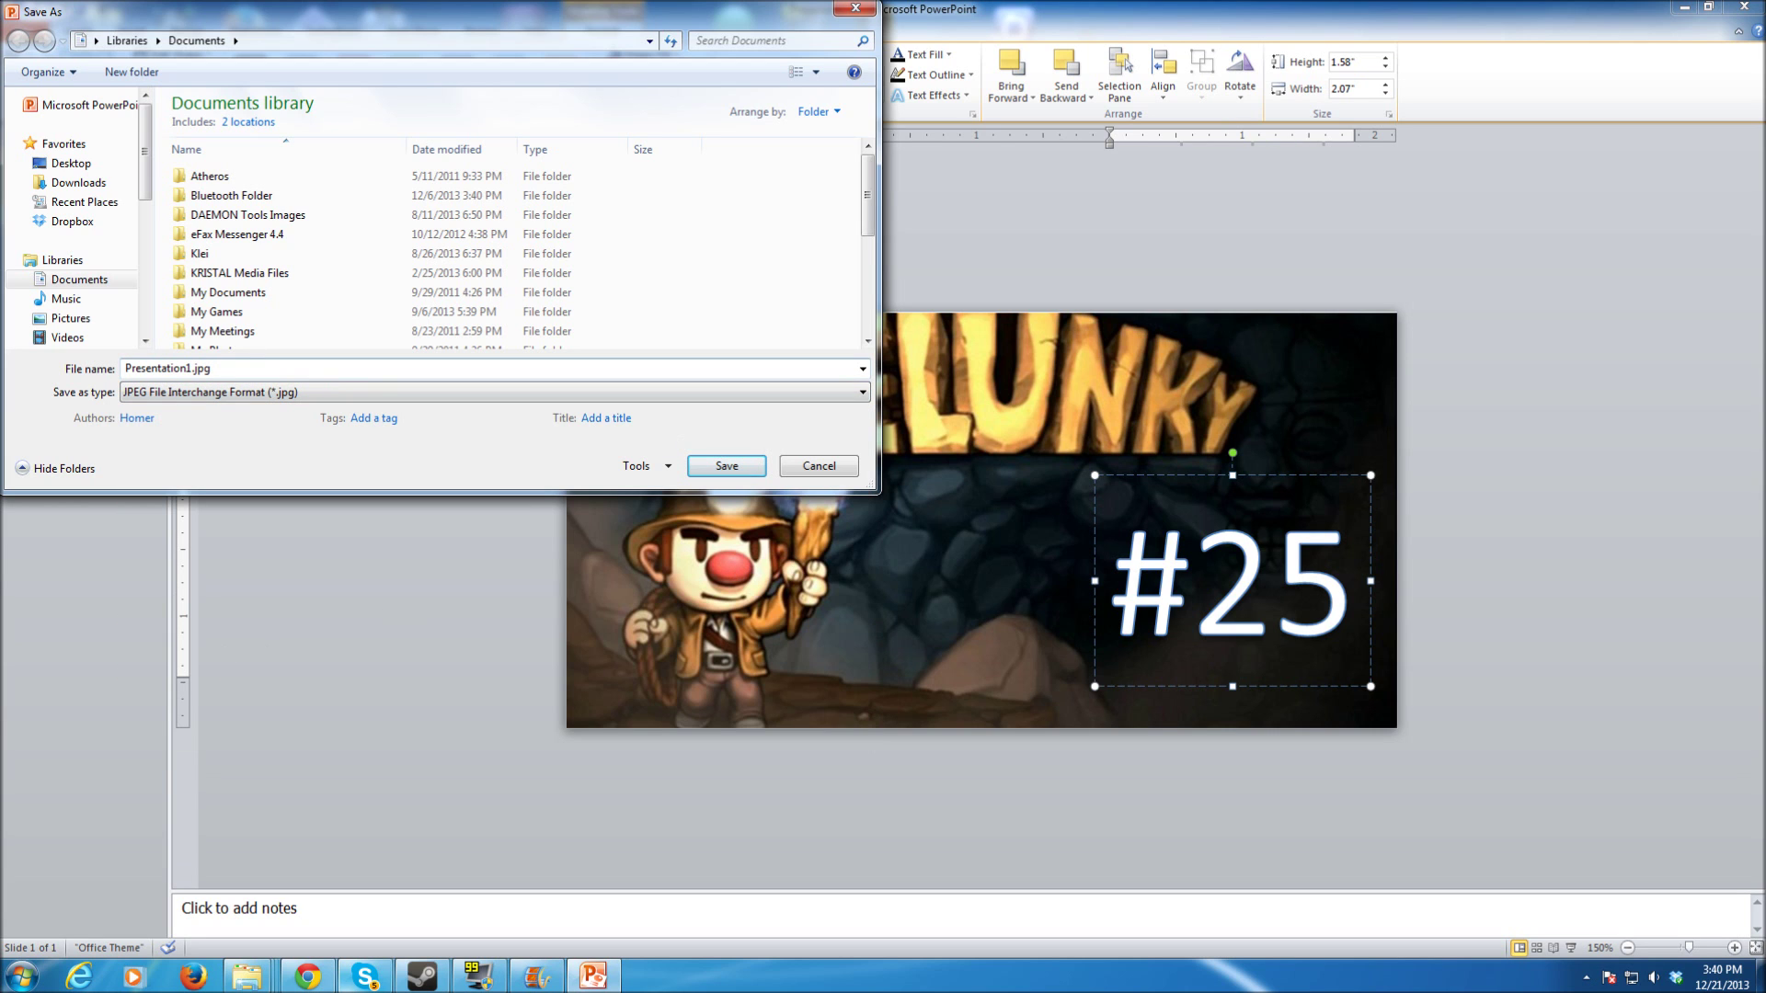
{"action": "left_click", "coordinate": [188, 368]}
{"action": "key", "text": "shift+Home"}
{"action": "type", "text": "Spelunky"}
{"action": "key", "text": "Return"}
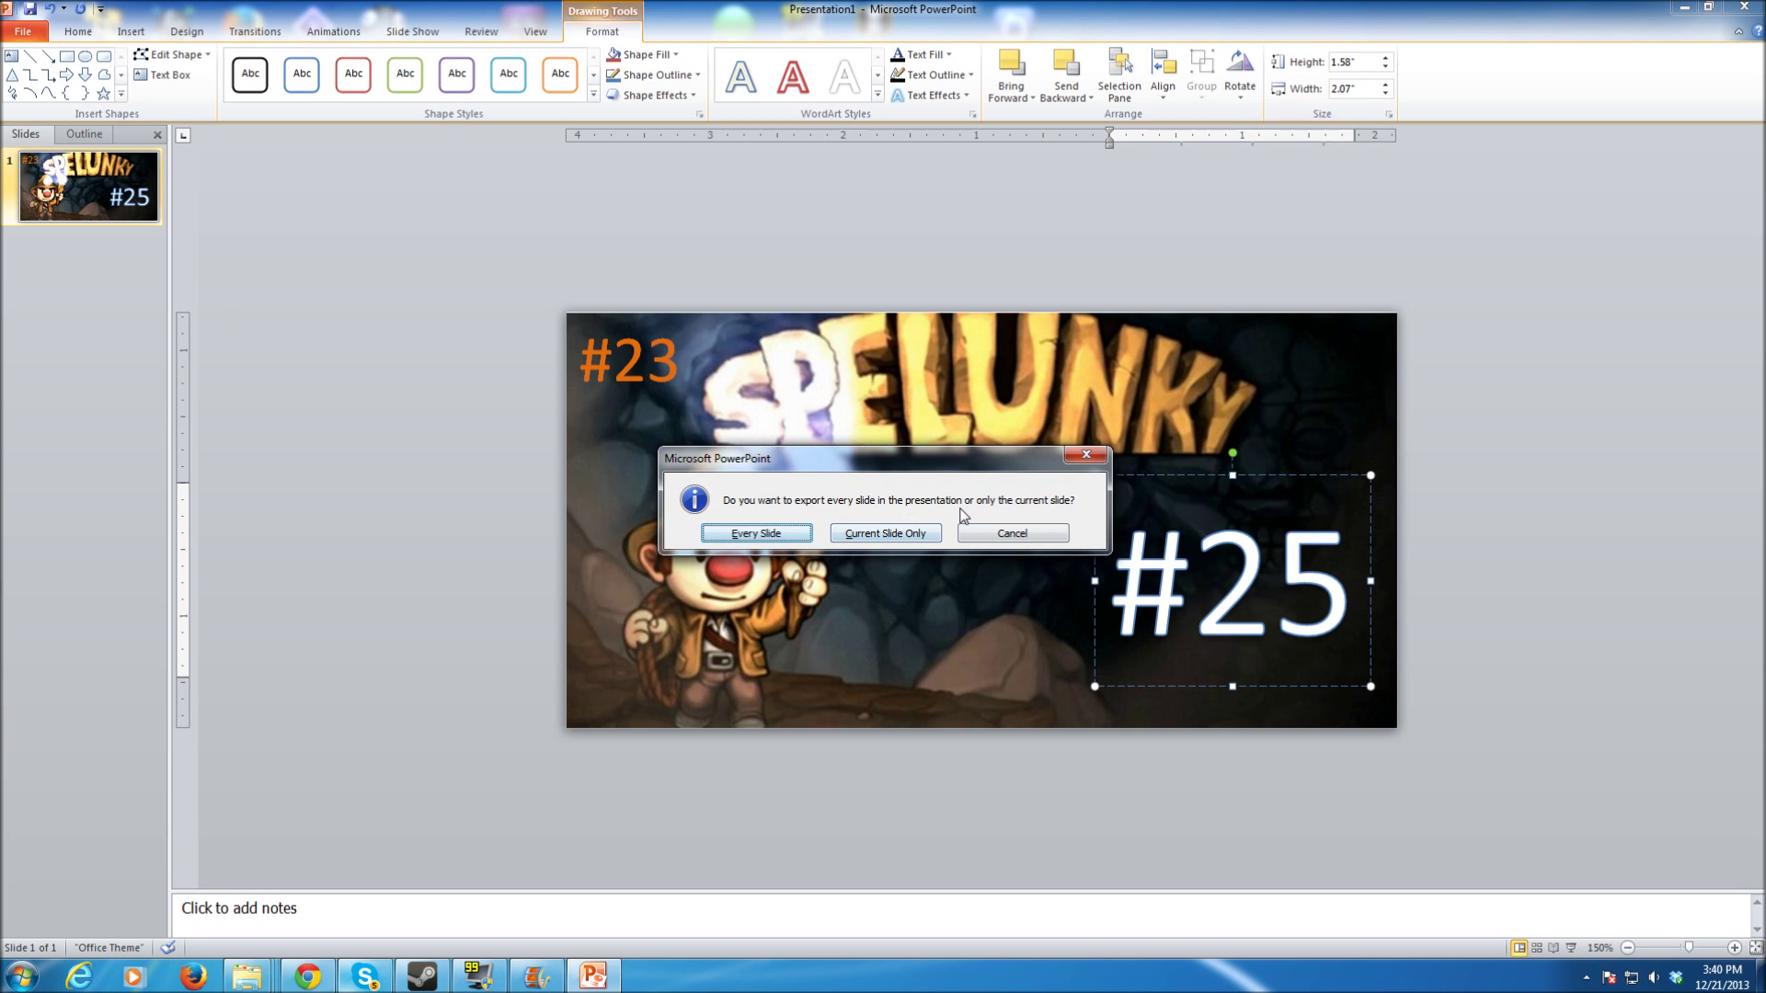
{"action": "left_click", "coordinate": [910, 534]}
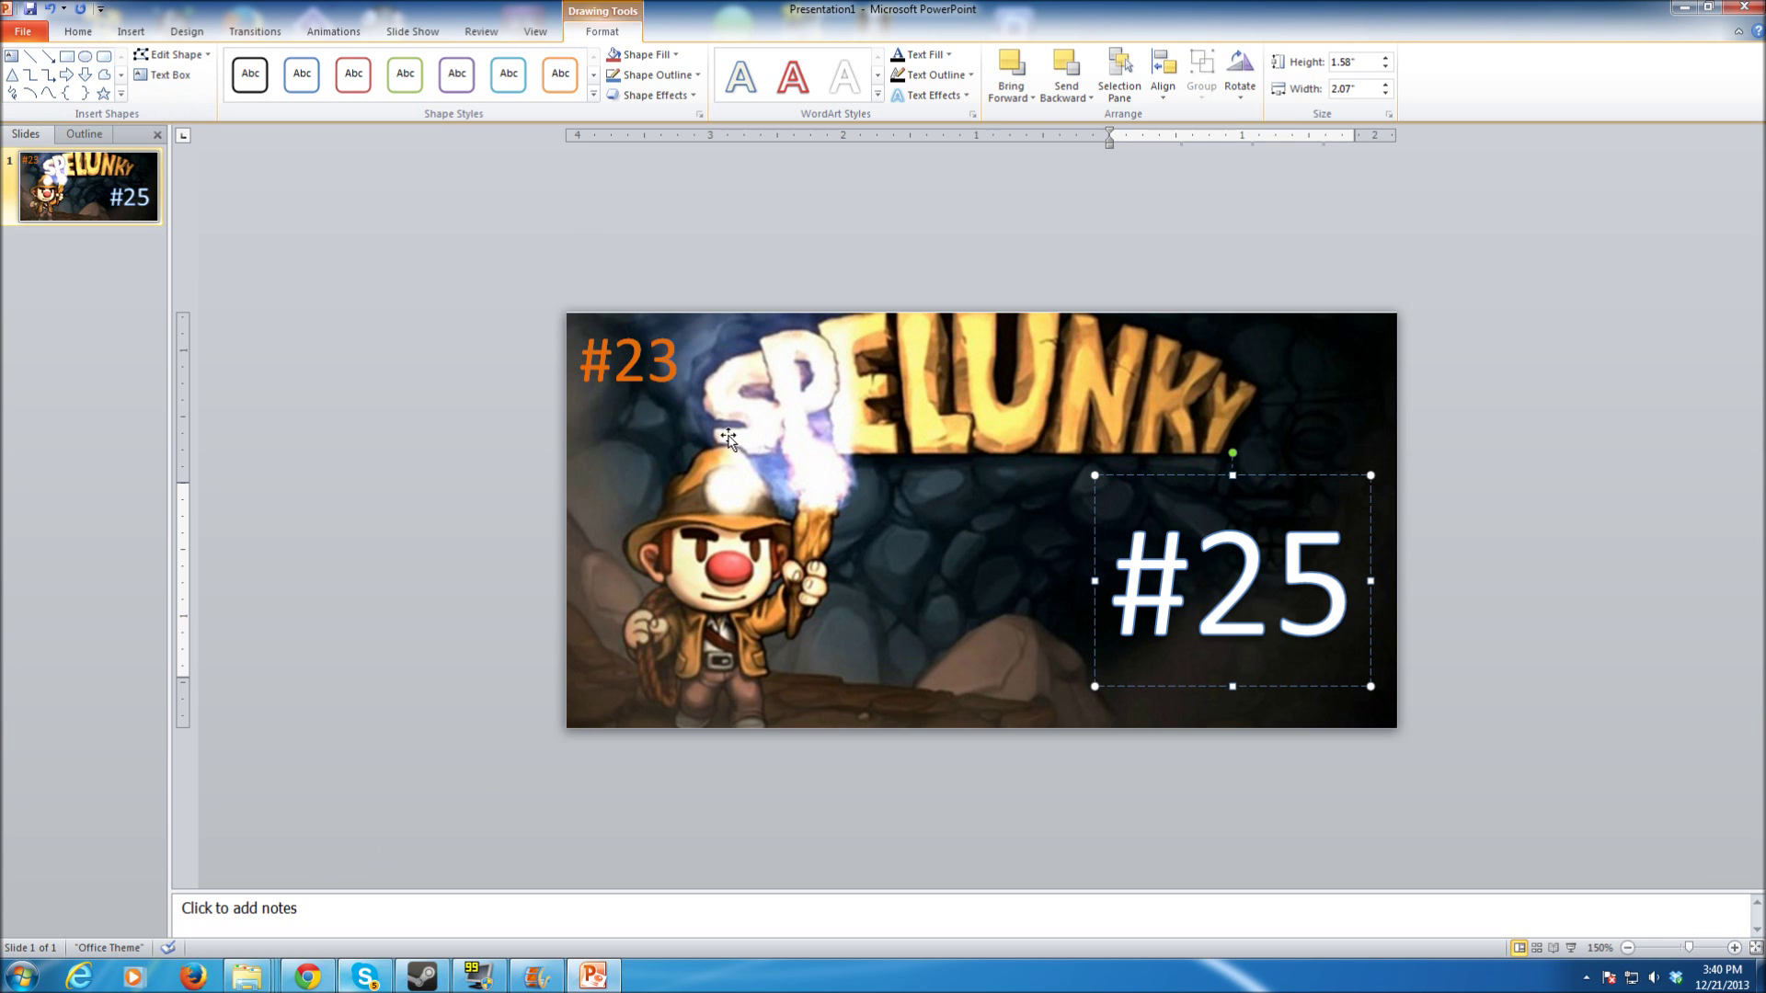
- Close PowerPoint without saving and select Spelunky Daily.pptx in the Dropbox Thumbnails folder
{"action": "left_click", "coordinate": [1745, 9]}
{"action": "left_click", "coordinate": [894, 511]}
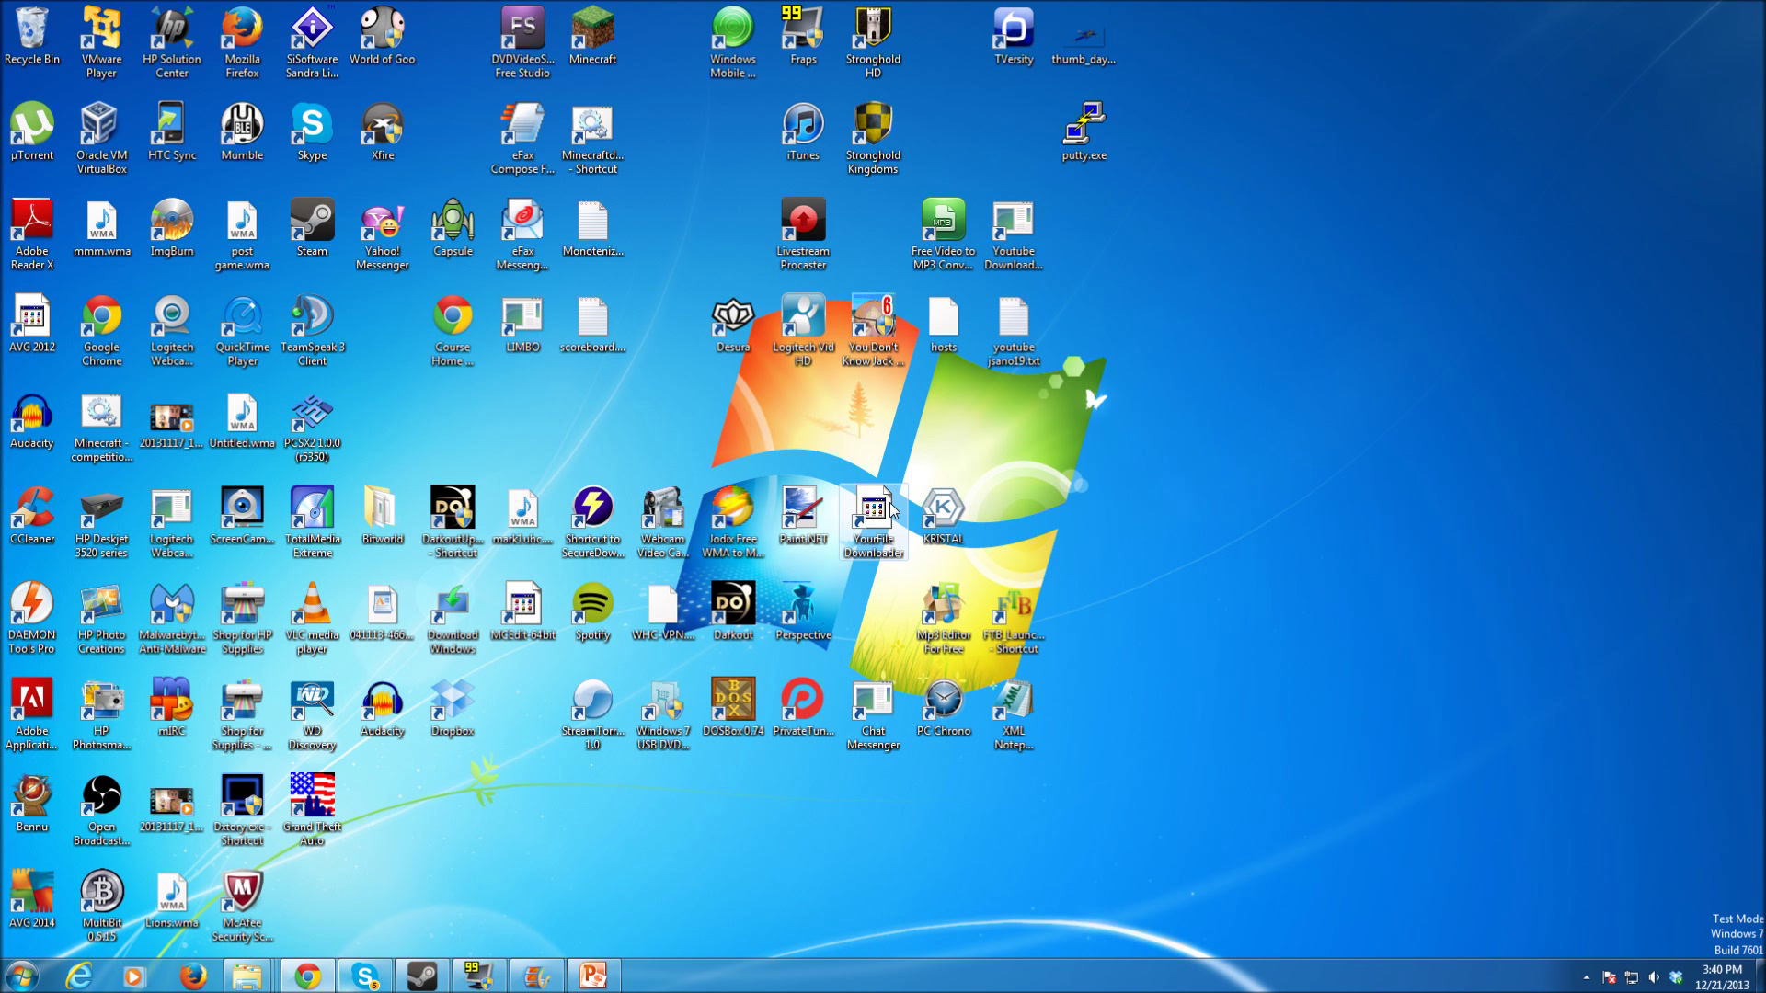
{"action": "mouse_move", "coordinate": [248, 975]}
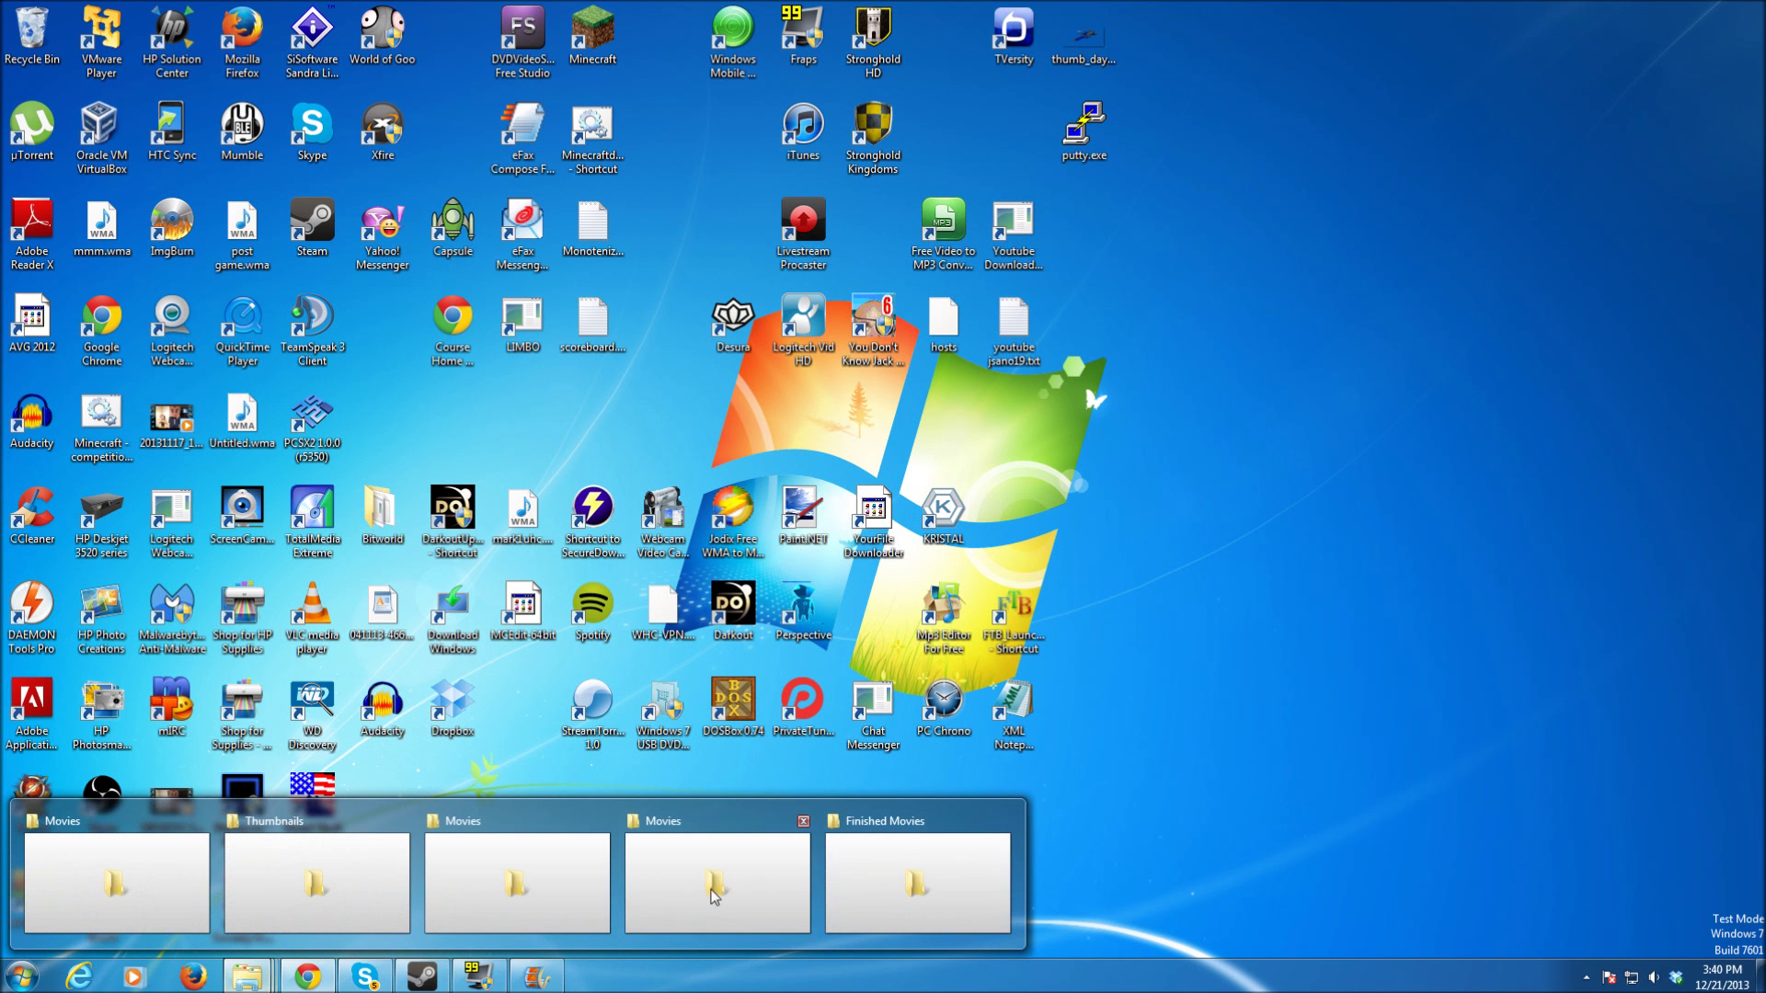
{"action": "left_click", "coordinate": [311, 840]}
{"action": "scroll", "coordinate": [1162, 451], "scroll_direction": "down", "scroll_amount": 5}
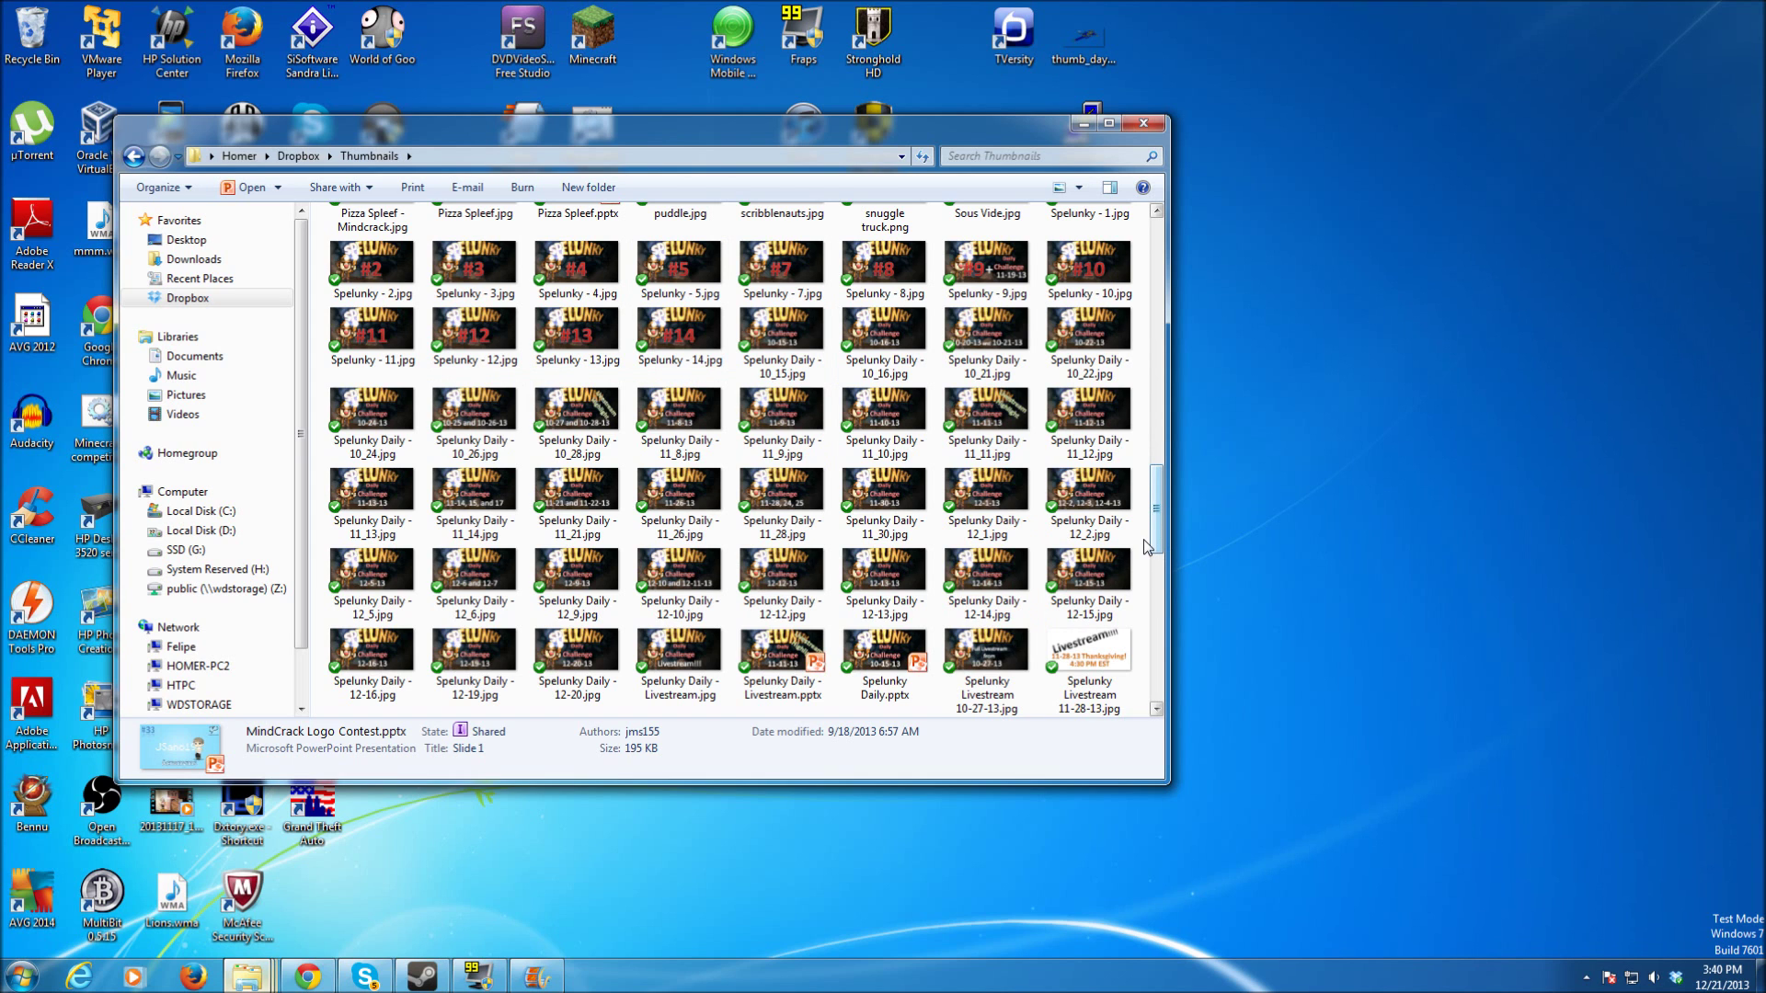
{"action": "left_click", "coordinate": [892, 655]}
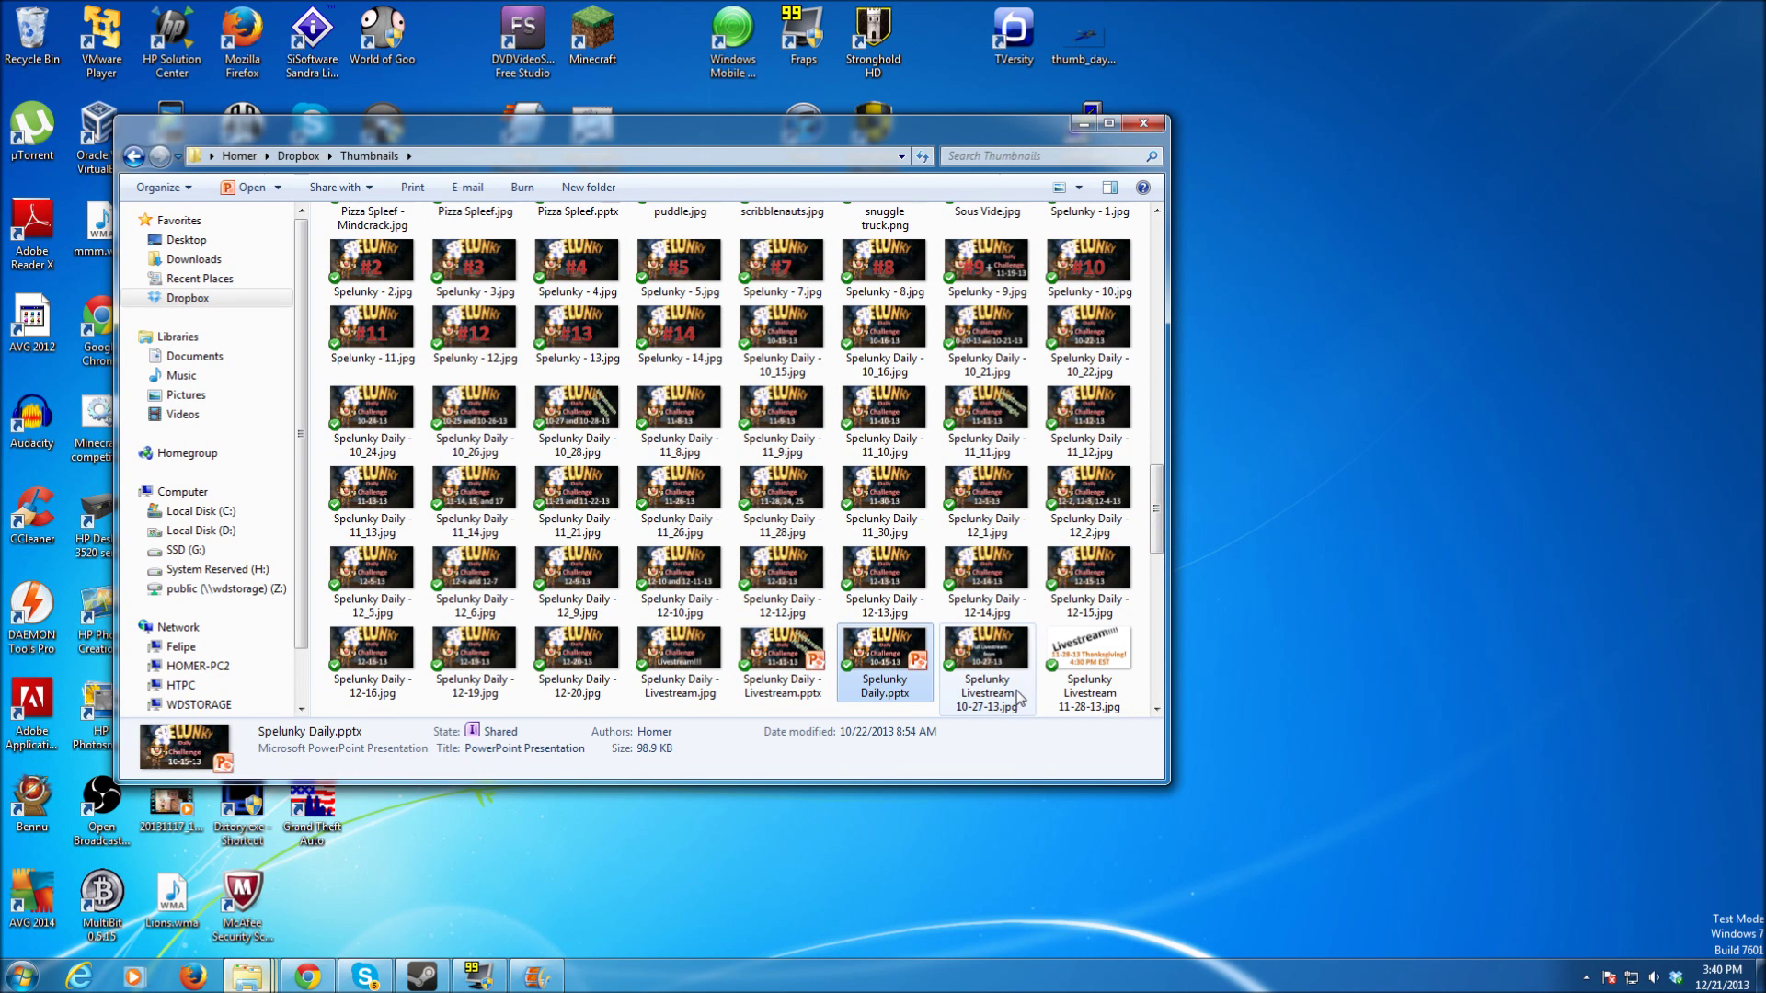
- Open the Spelunky Daily.pptx template and change its banner date from 10-15-13 to 12-20-13
{"action": "double_click", "coordinate": [891, 641]}
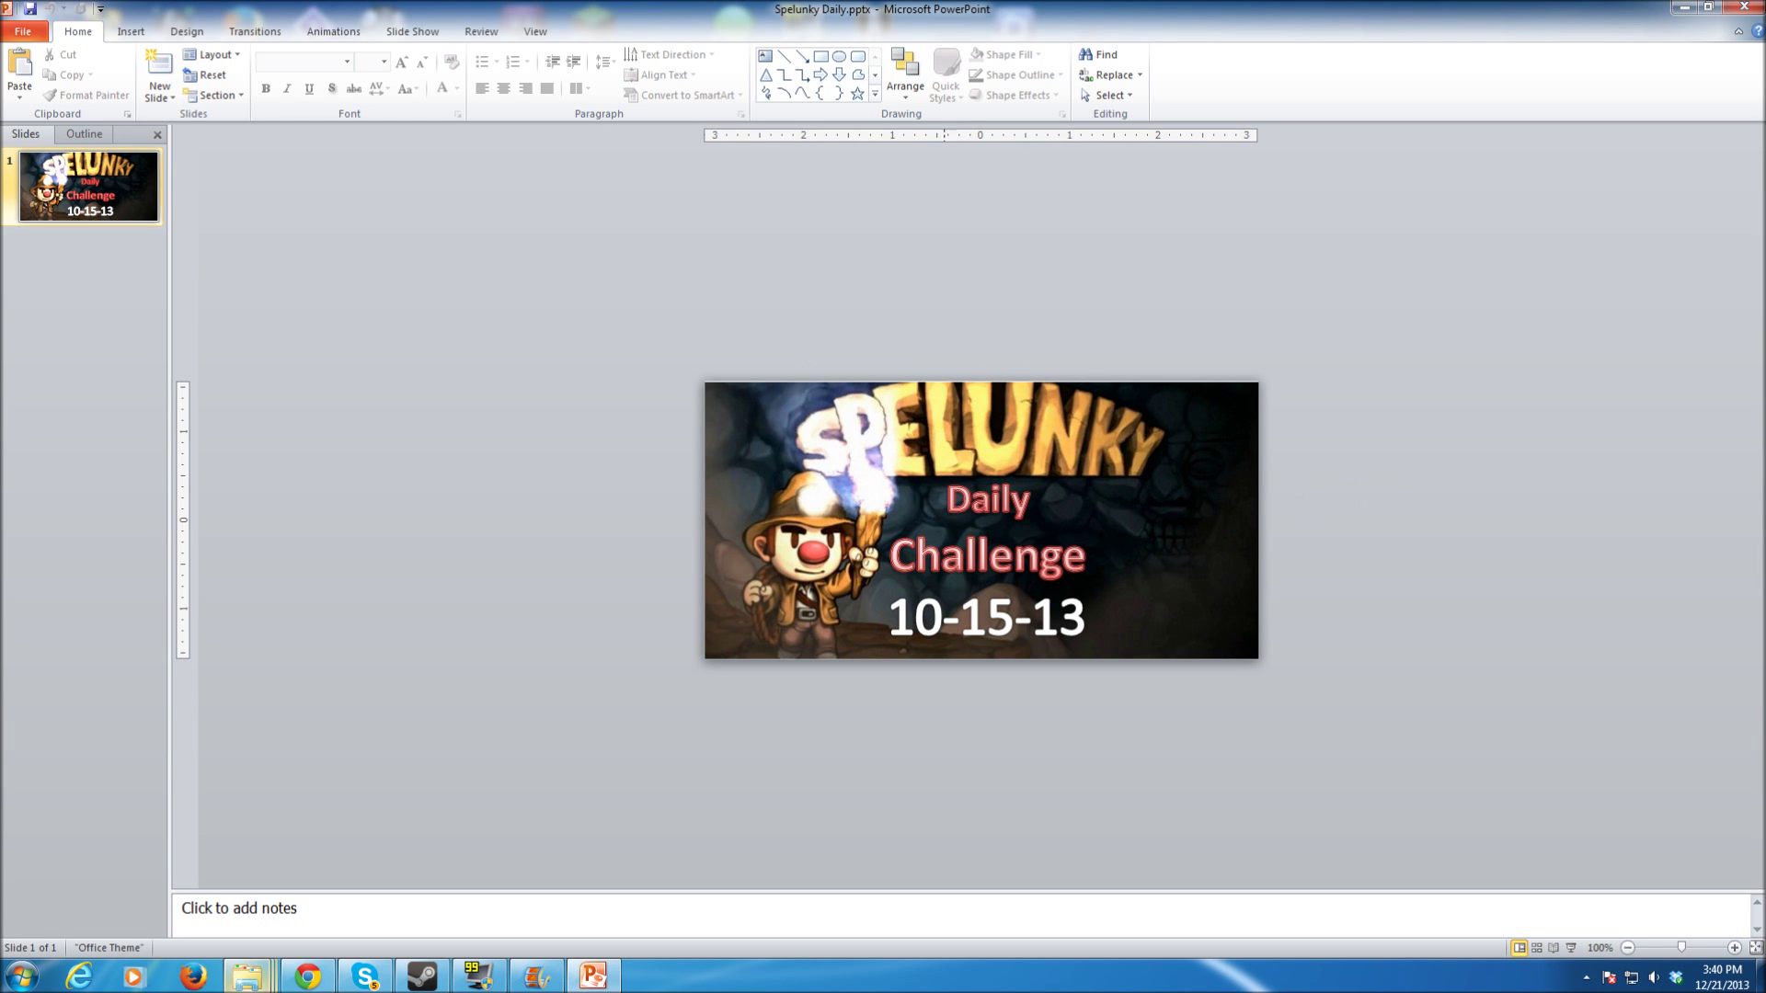
{"action": "left_click", "coordinate": [916, 616]}
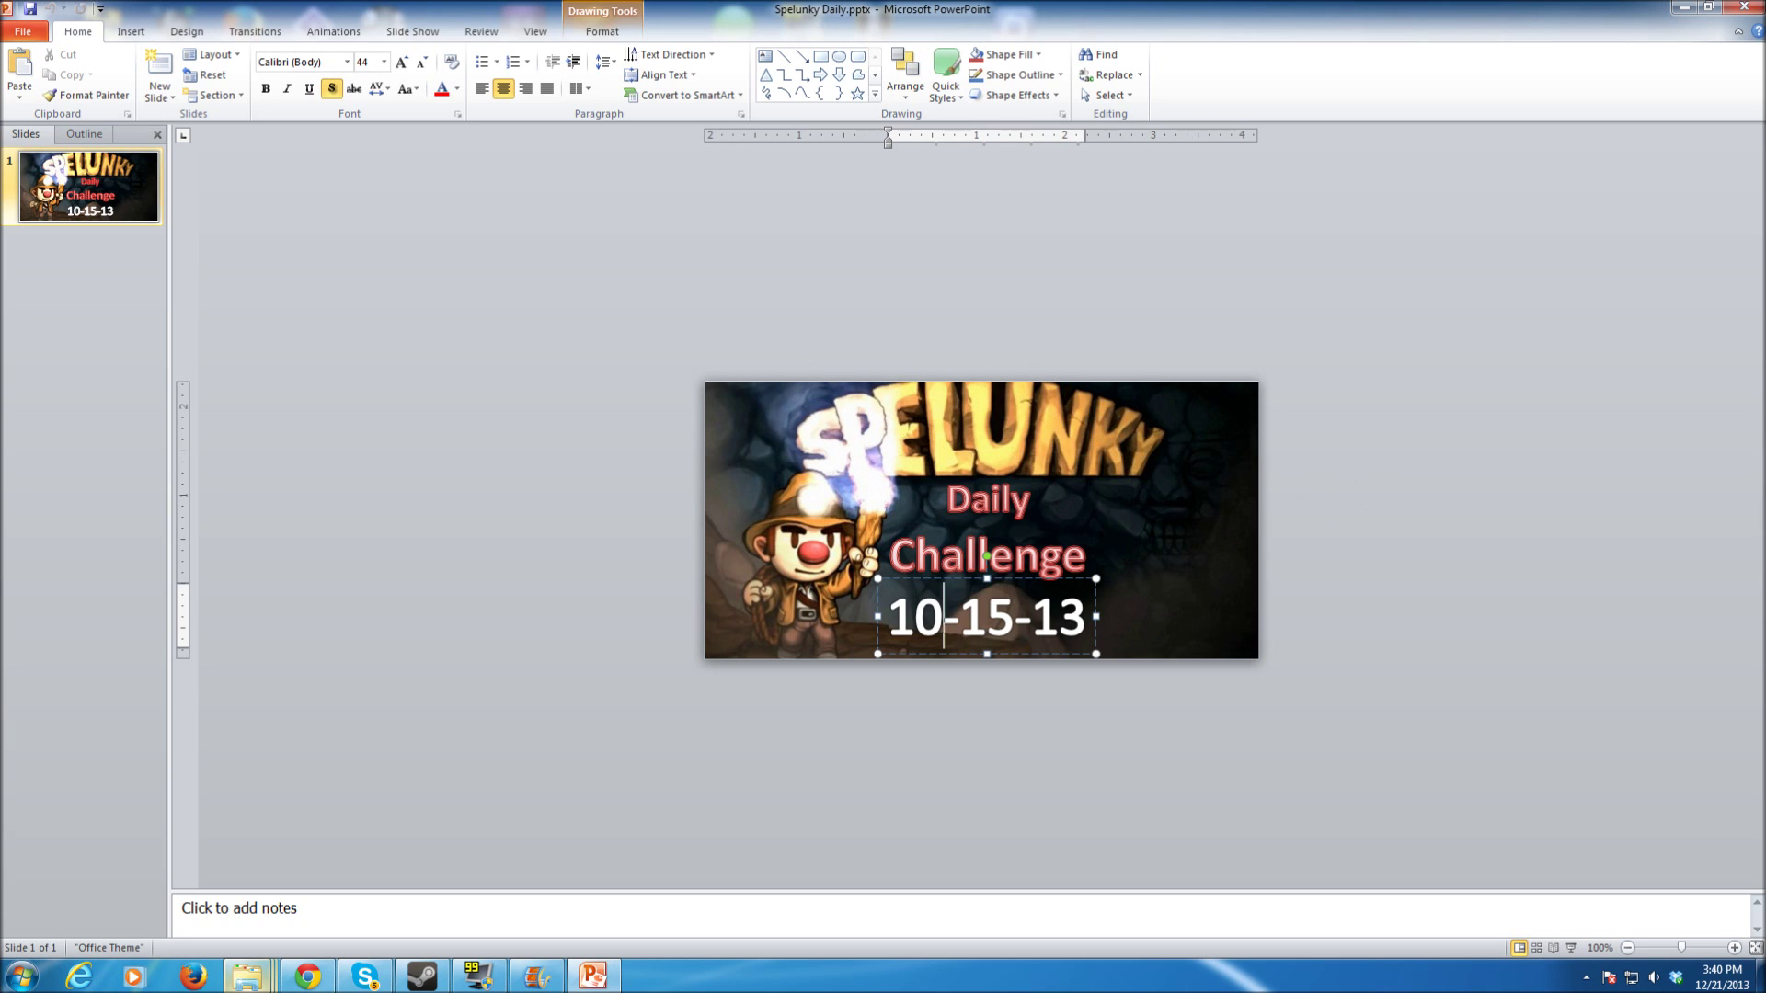
{"action": "key", "text": "Delete"}
{"action": "type", "text": "2"}
{"action": "key", "text": "Right"}
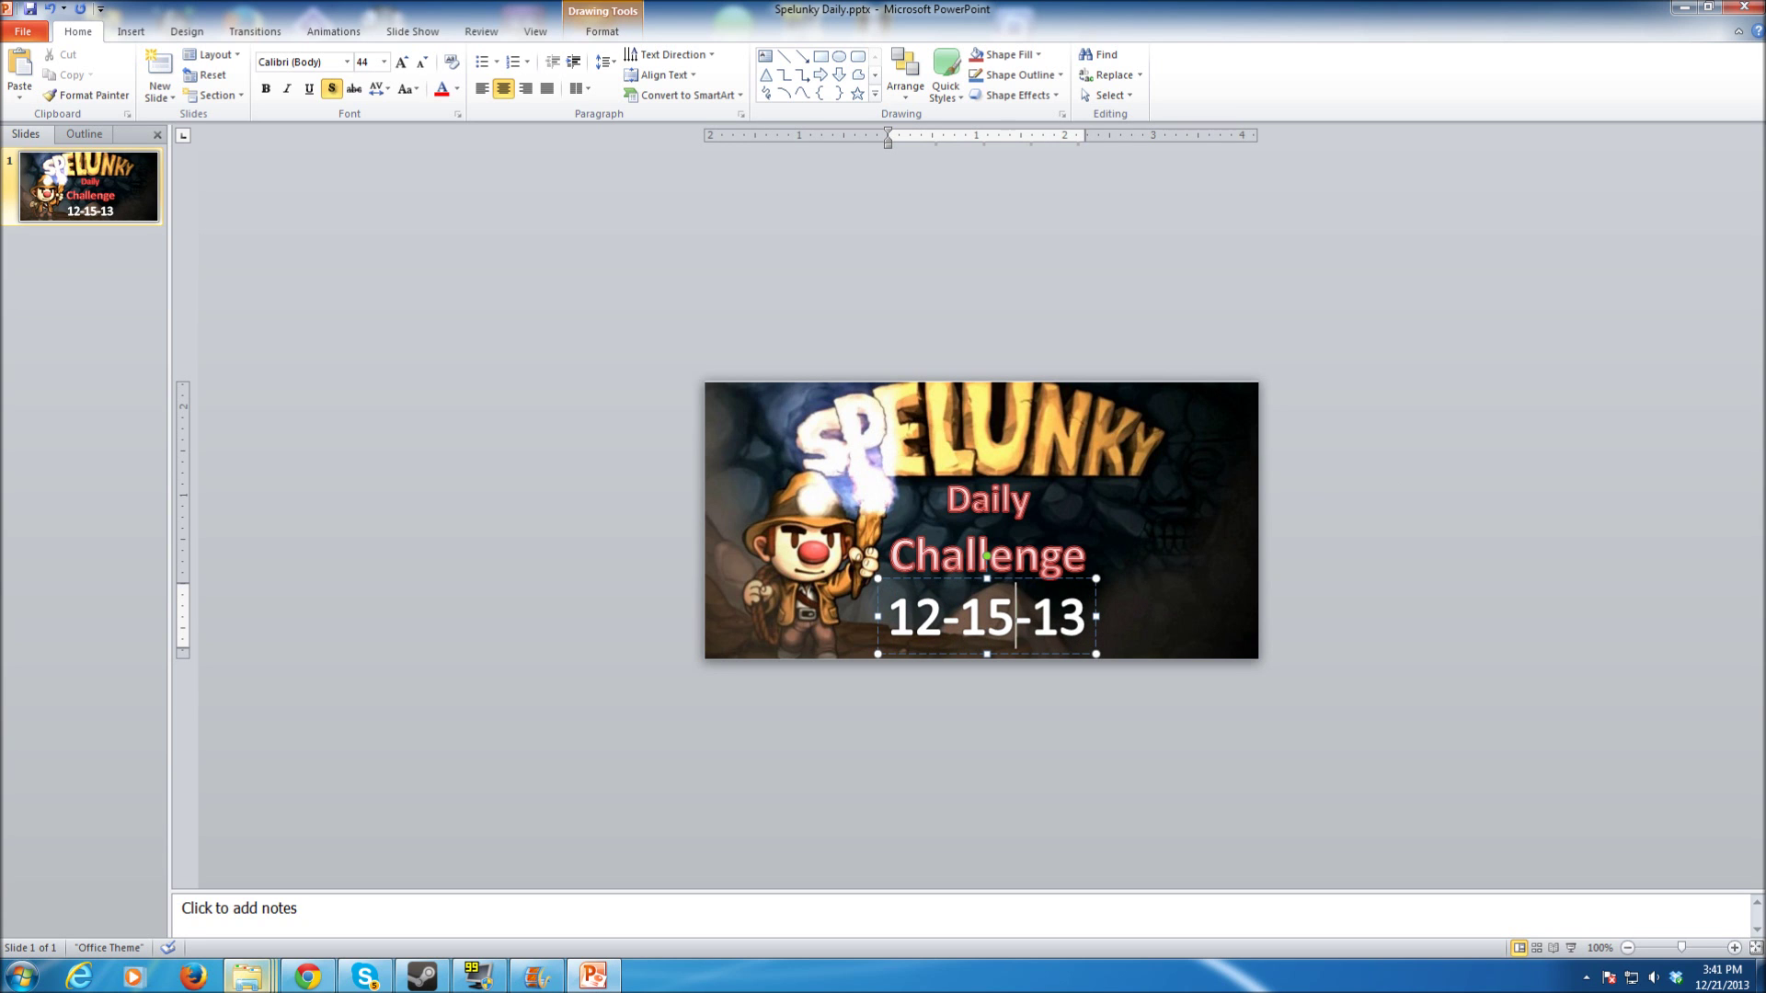
{"action": "key", "text": "BackSpace"}
{"action": "key", "text": "BackSpace"}
{"action": "type", "text": "20"}
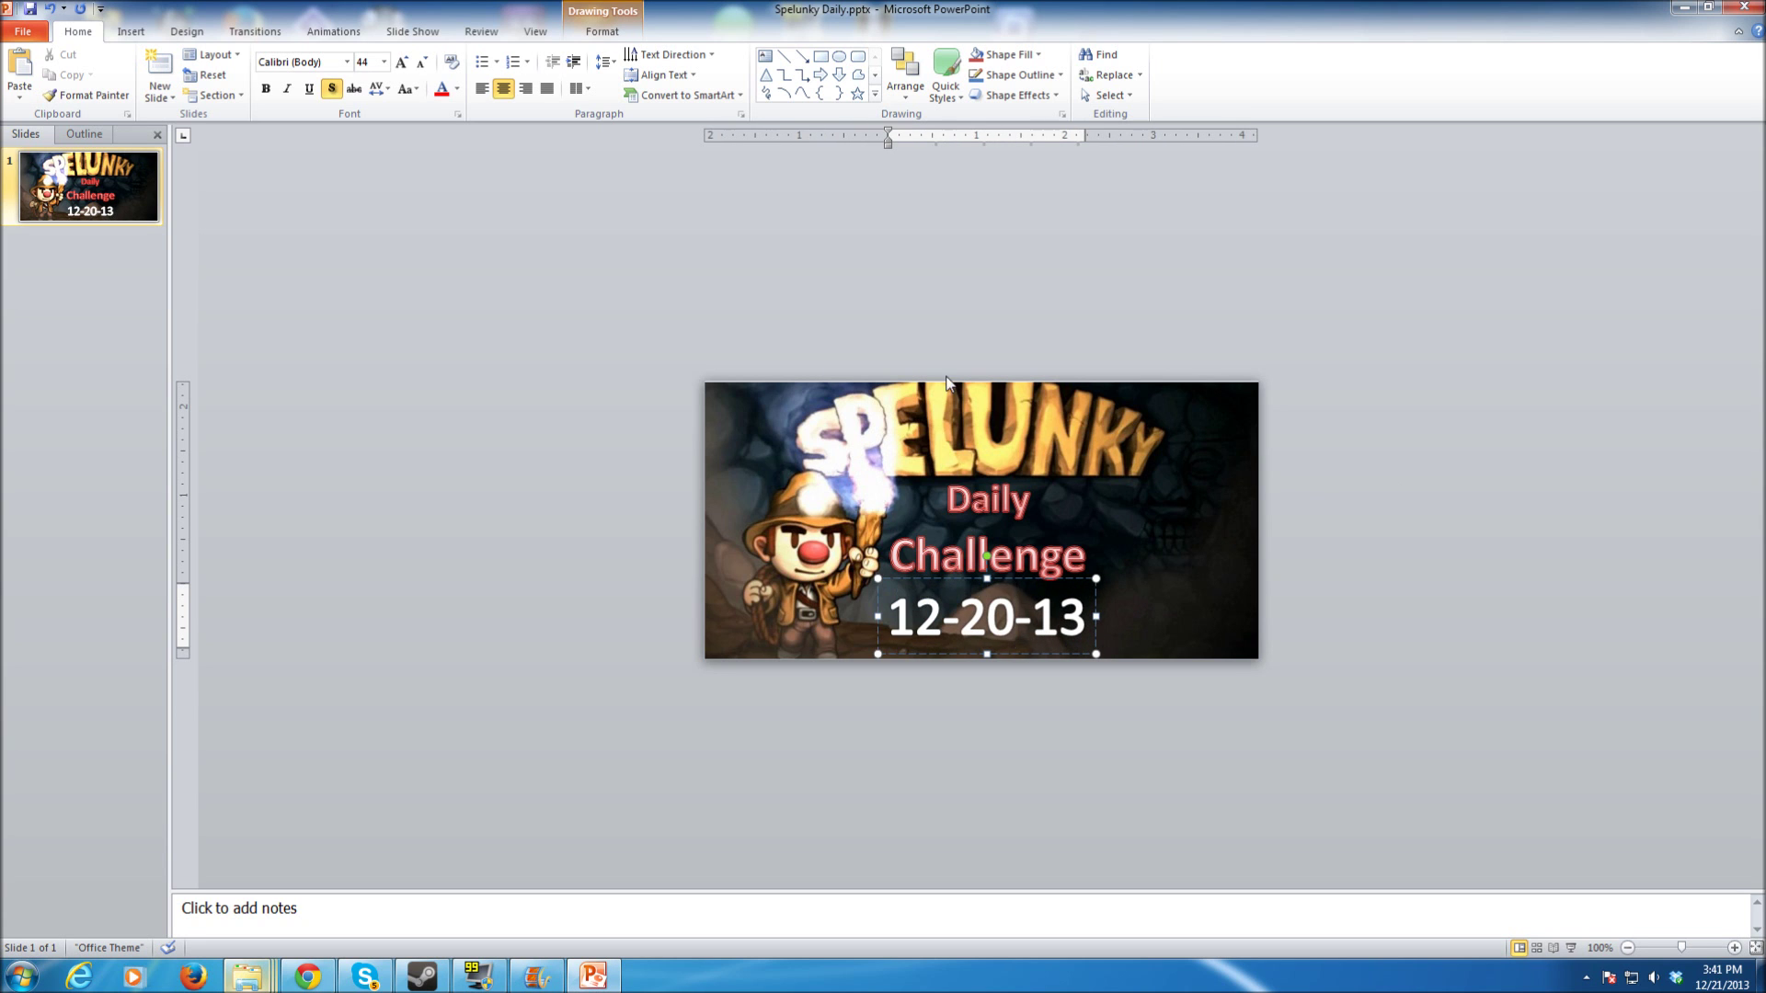
{"action": "left_click", "coordinate": [793, 362]}
- Save the presentation again as Spelunky Daily.pptx
{"action": "left_click", "coordinate": [23, 32]}
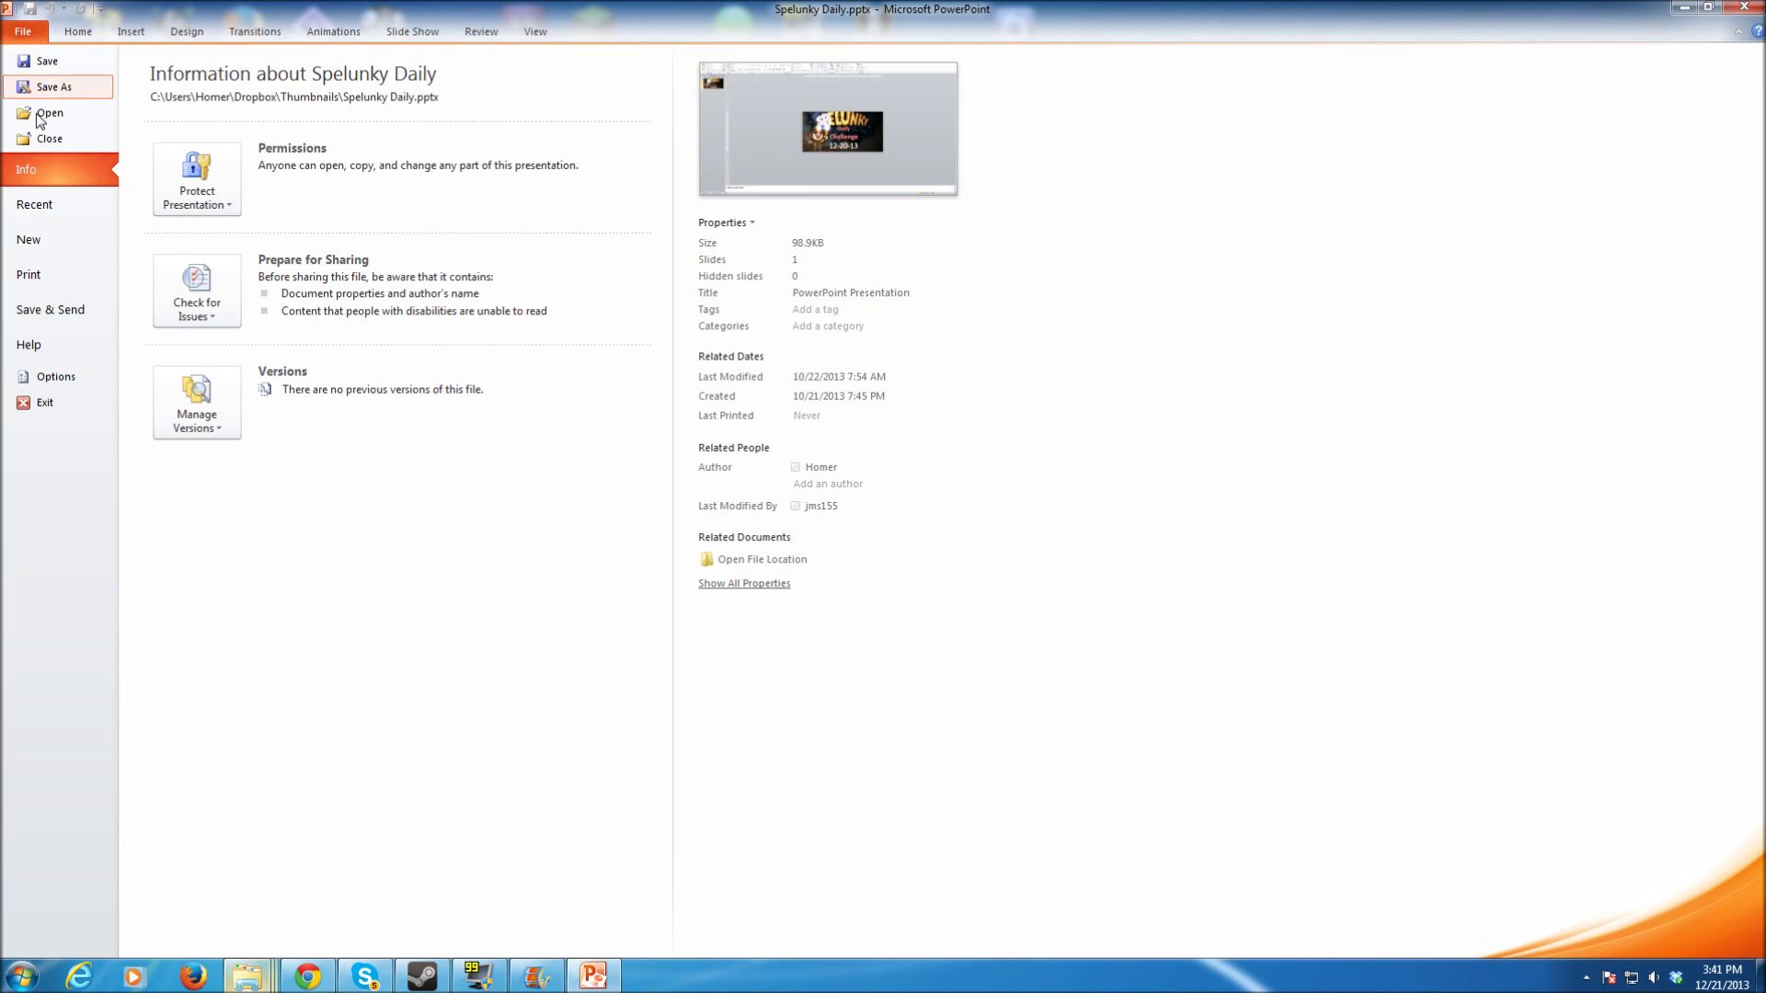
{"action": "left_click", "coordinate": [58, 90]}
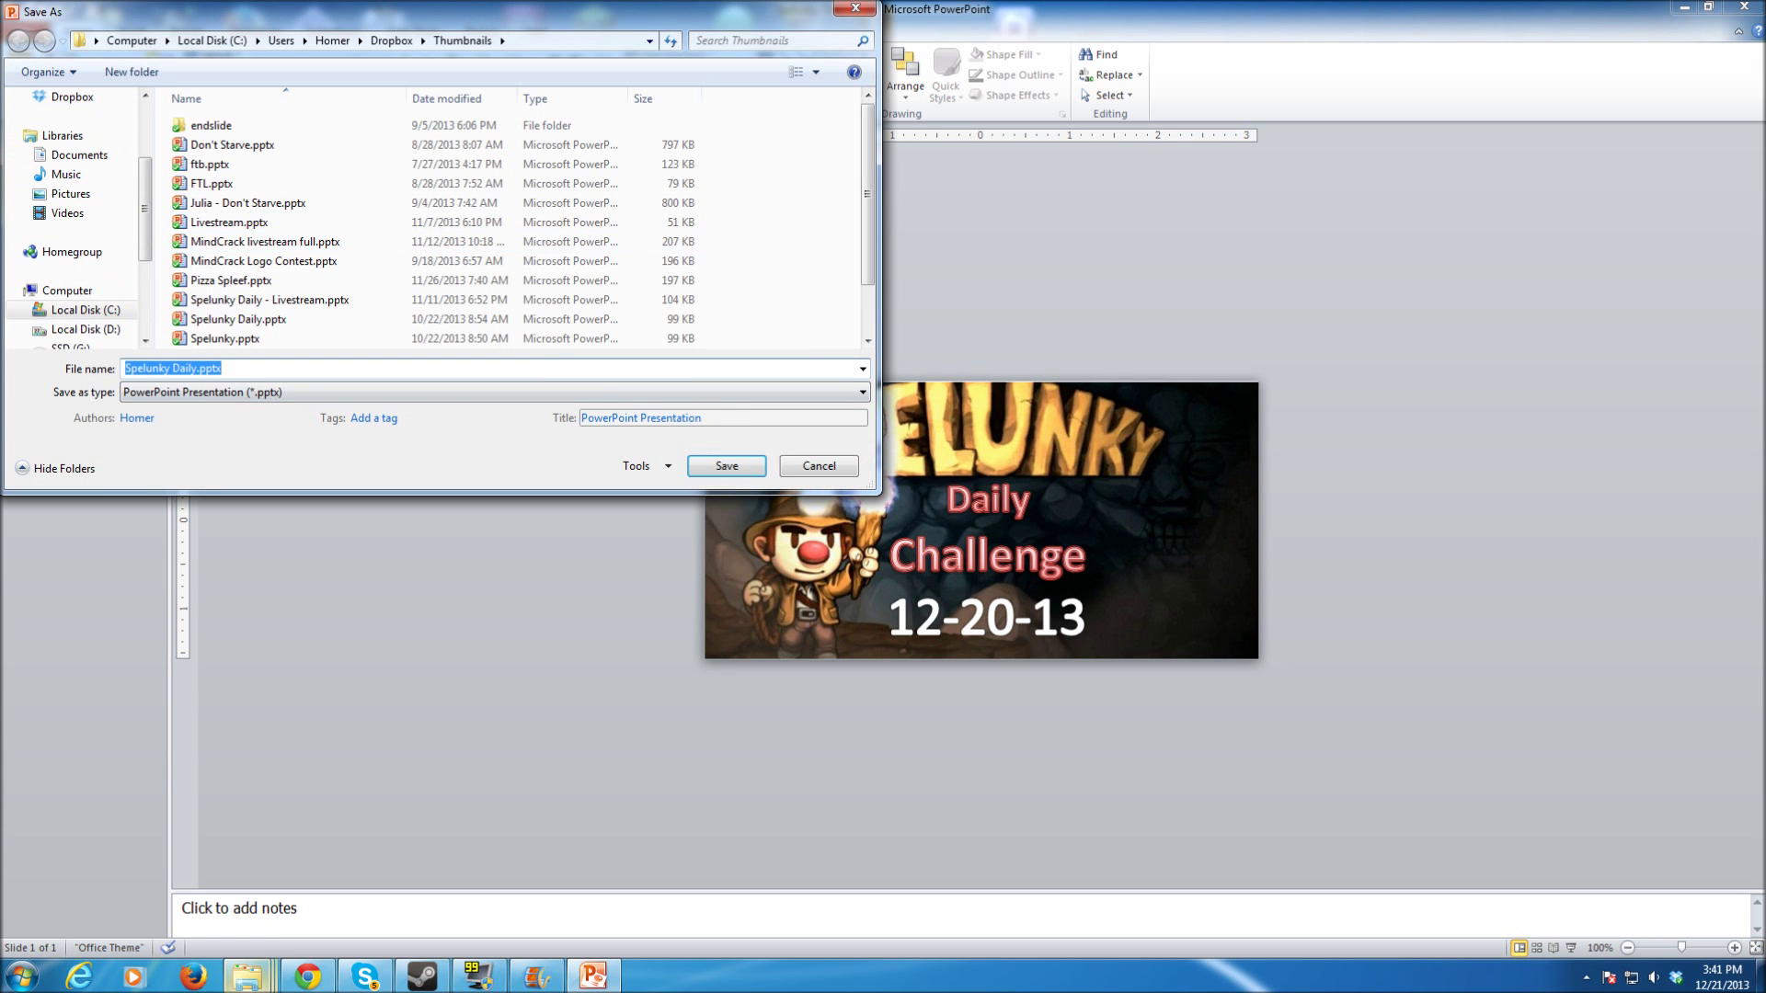
{"action": "key", "text": "Return"}
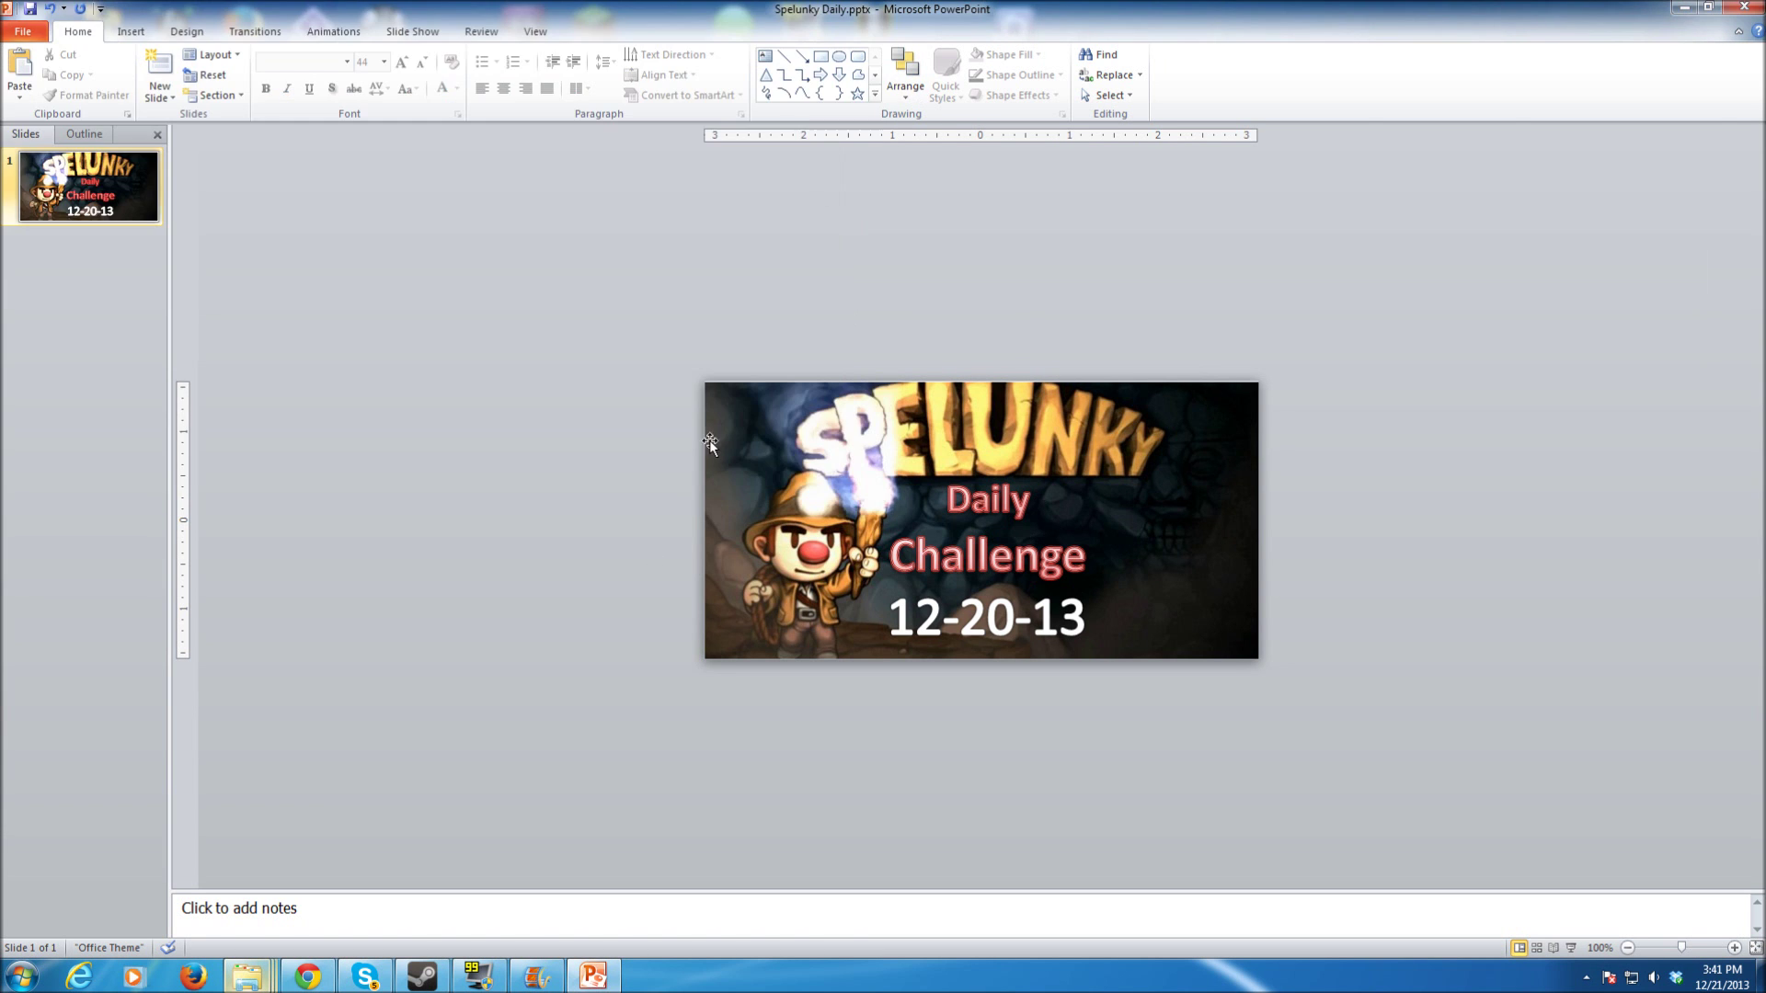
- View Spelunky Daily - 11_28.jpg from the Thumbnails folder, then close Windows Photo Viewer
{"action": "mouse_move", "coordinate": [248, 974]}
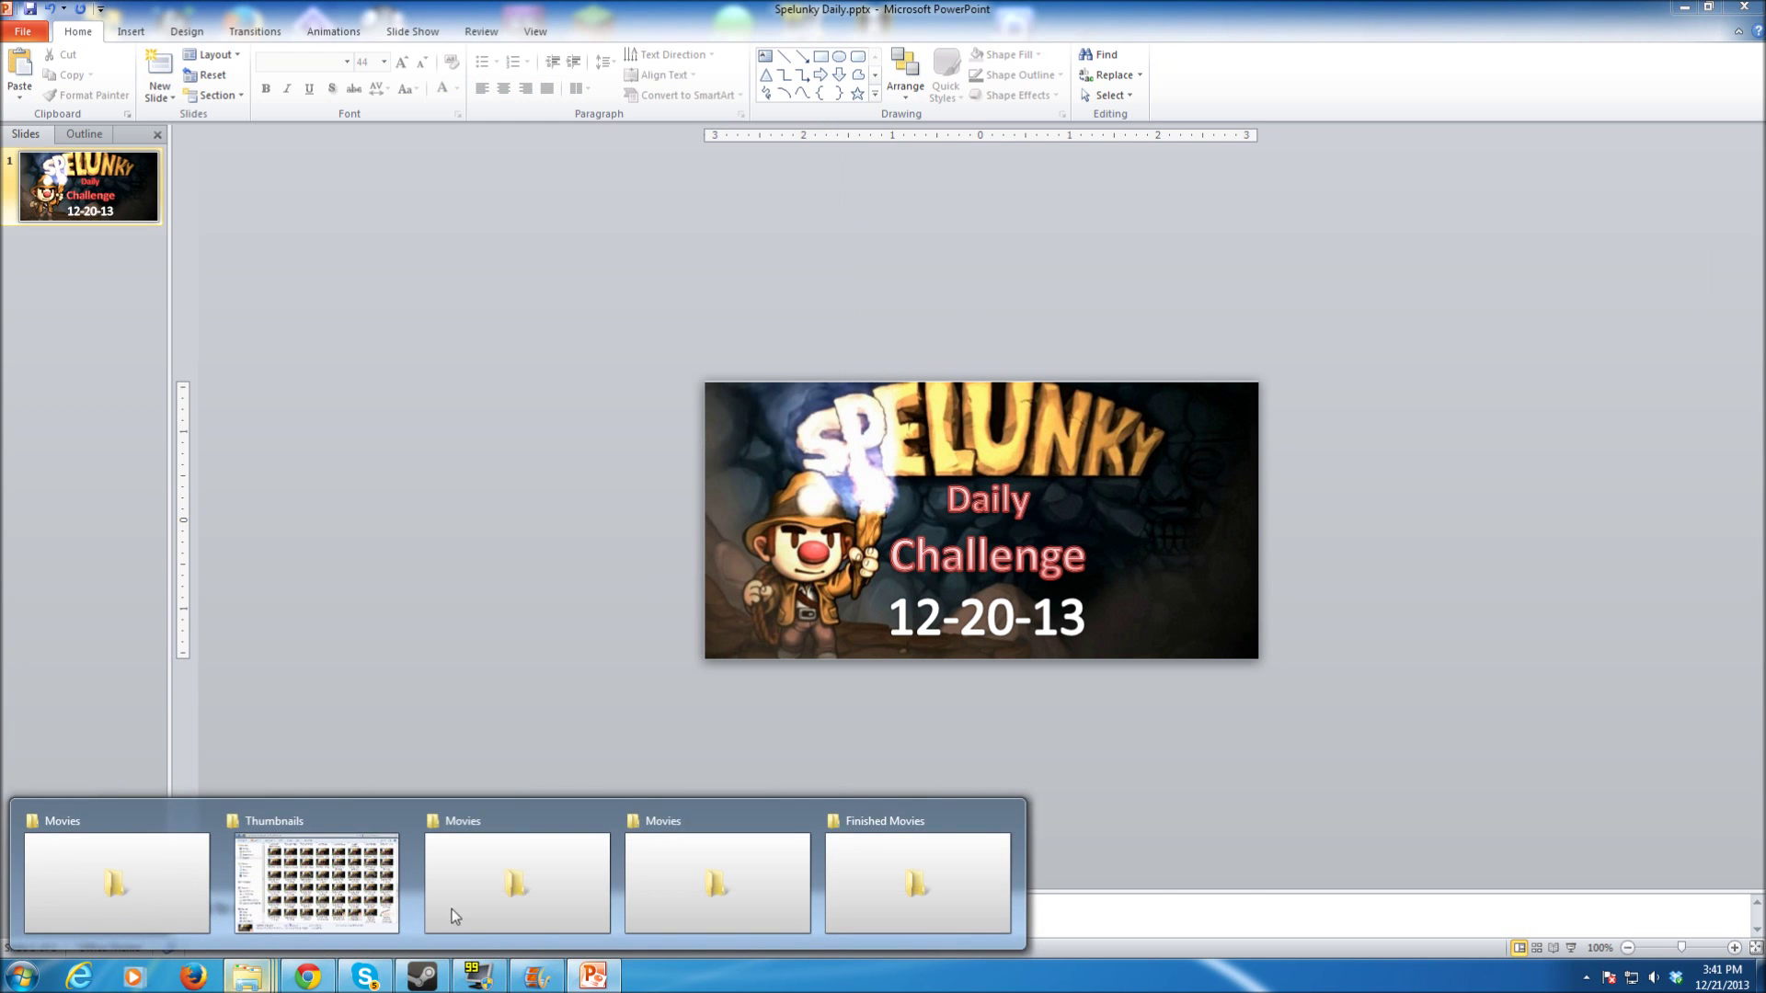
{"action": "left_click", "coordinate": [341, 860]}
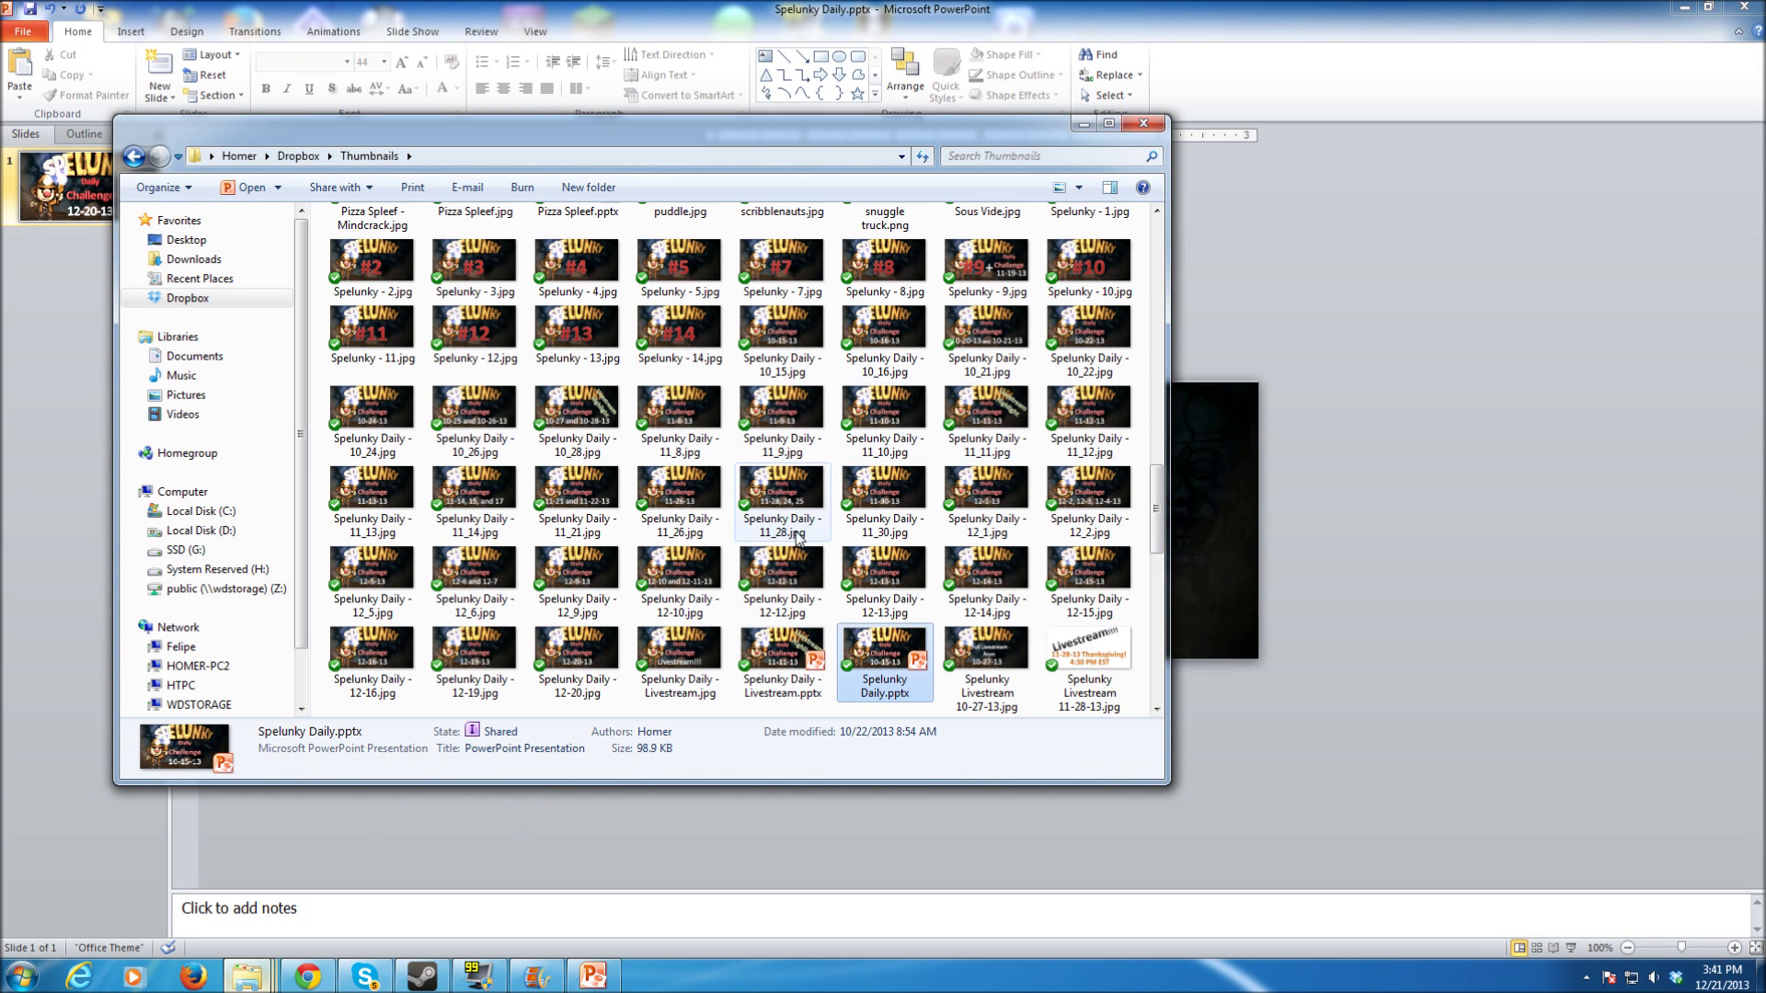
{"action": "double_click", "coordinate": [760, 492]}
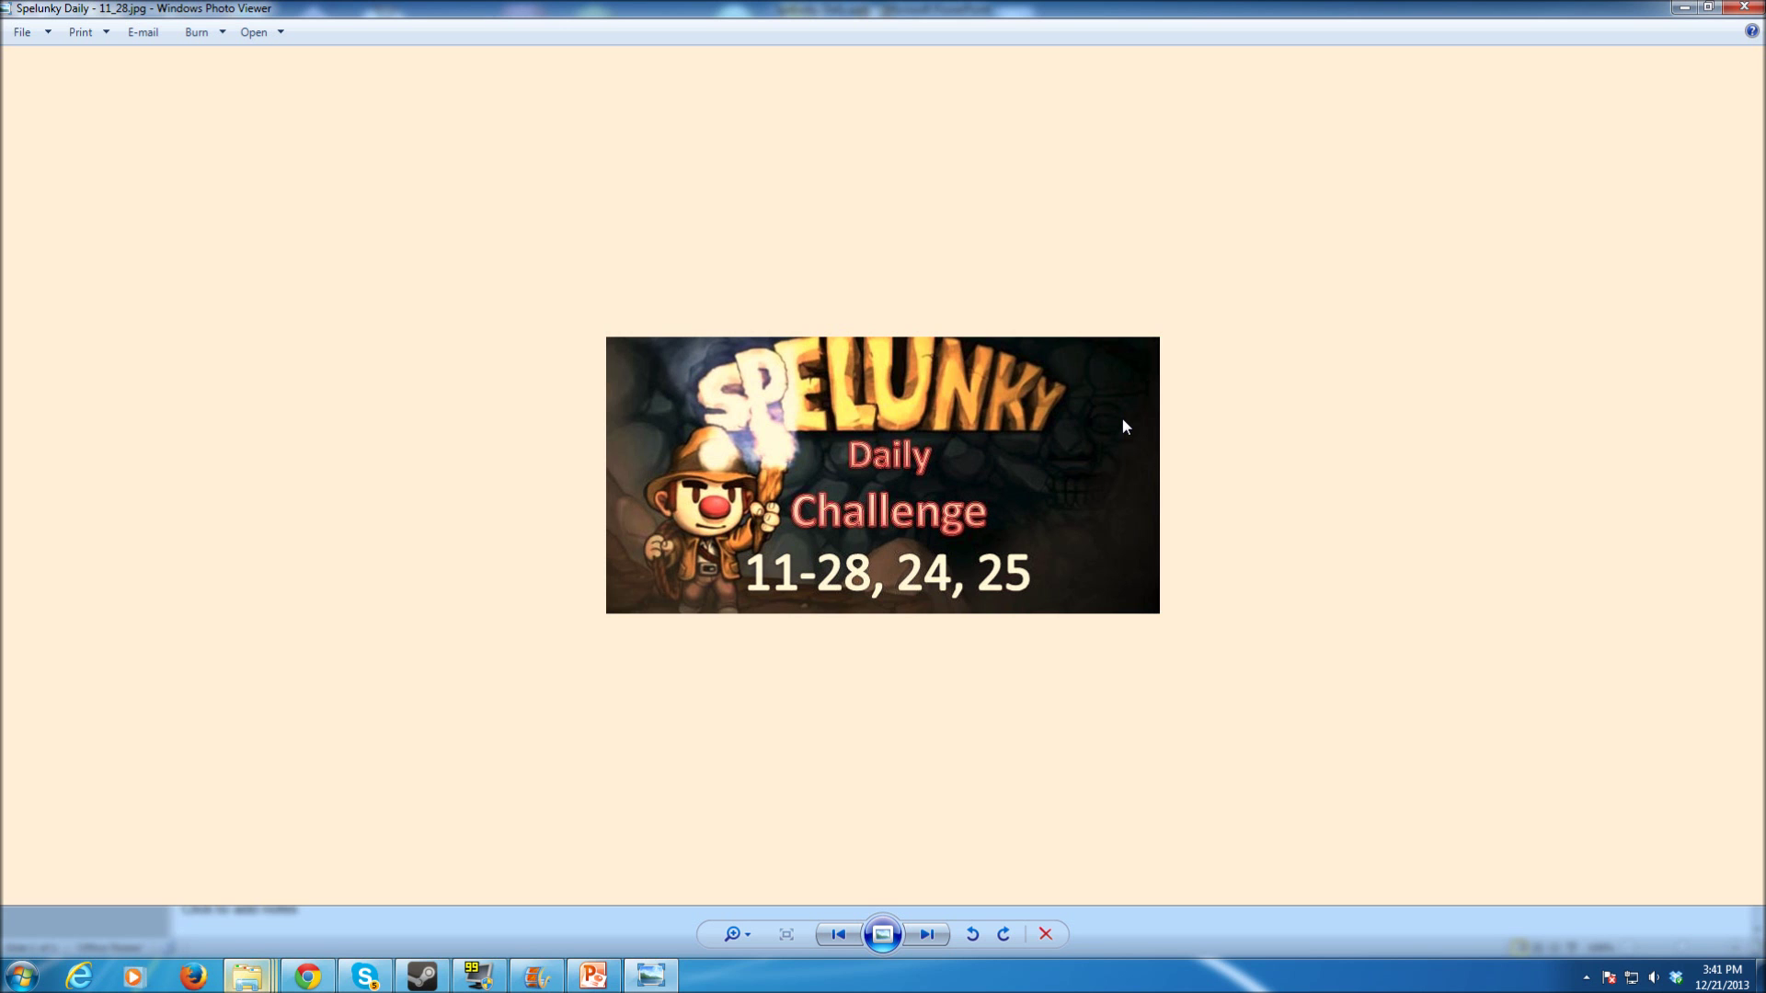
{"action": "left_click", "coordinate": [1744, 7]}
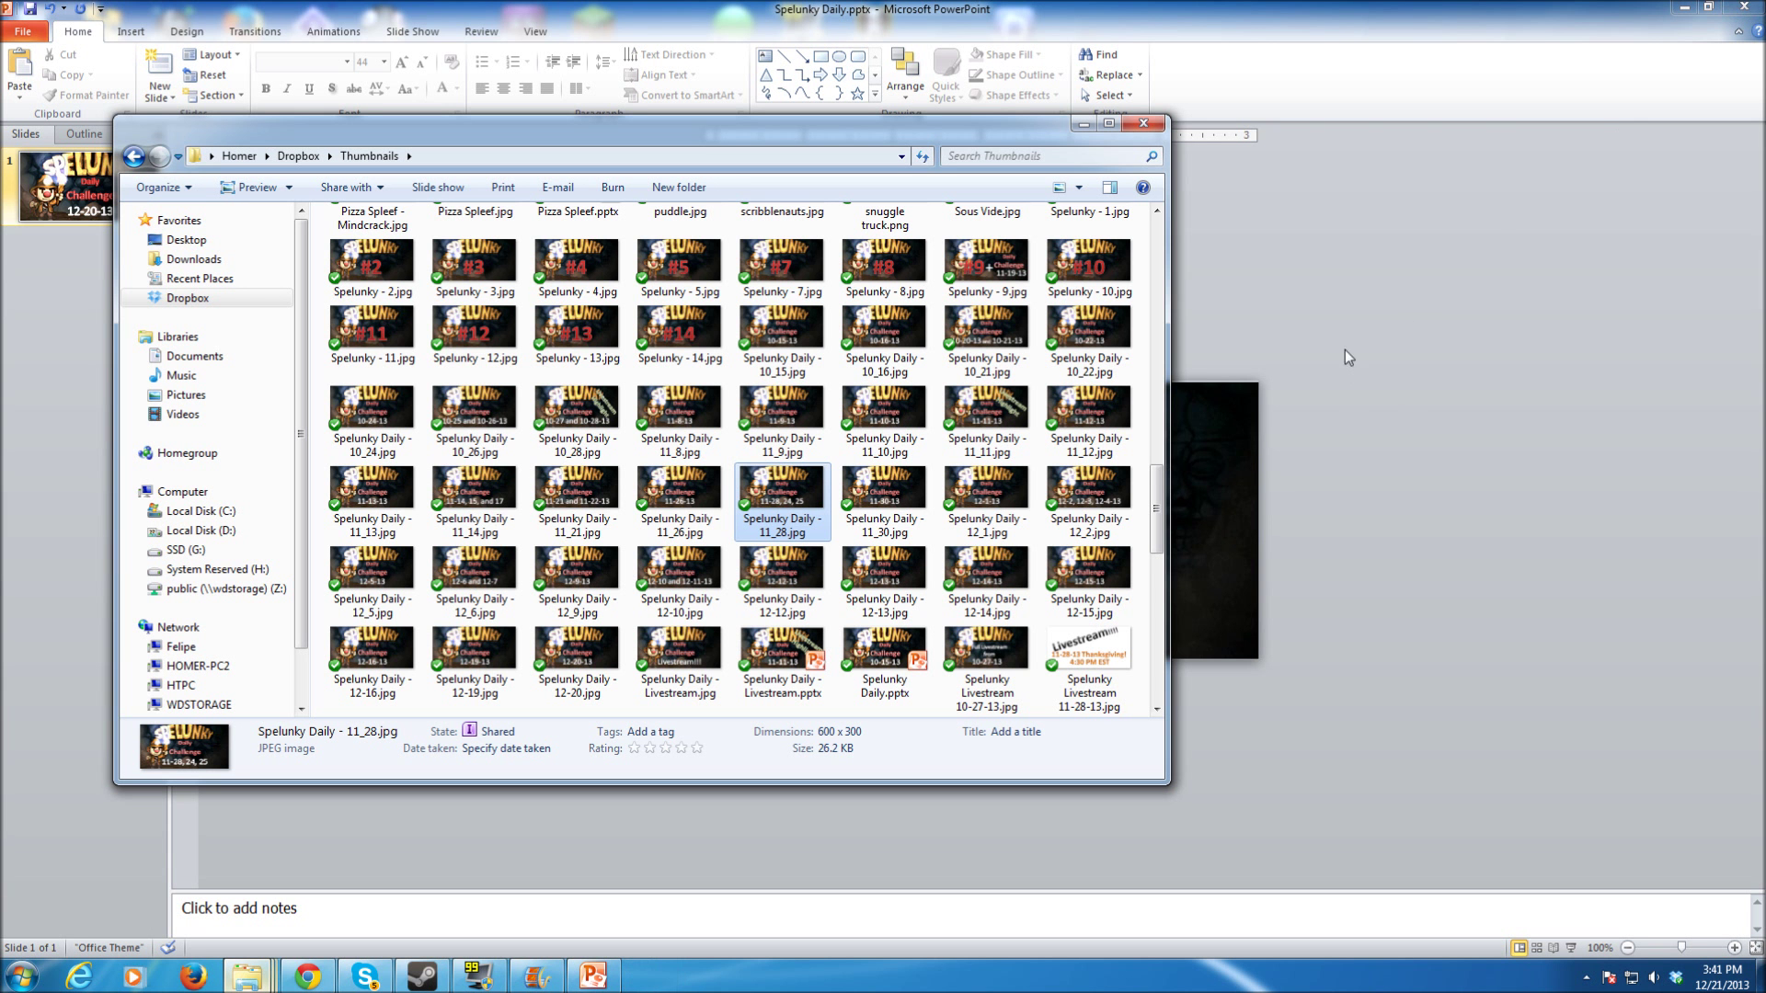